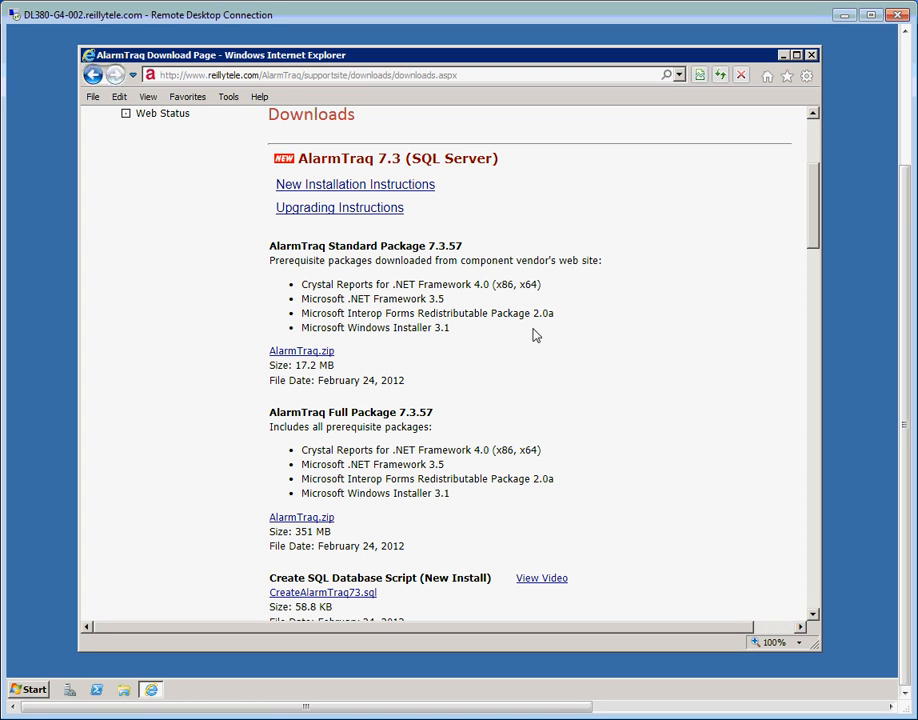
Save the Standard Package AlarmTraq.zip (17.2 MB) to the desktop.
right_click(307, 354)
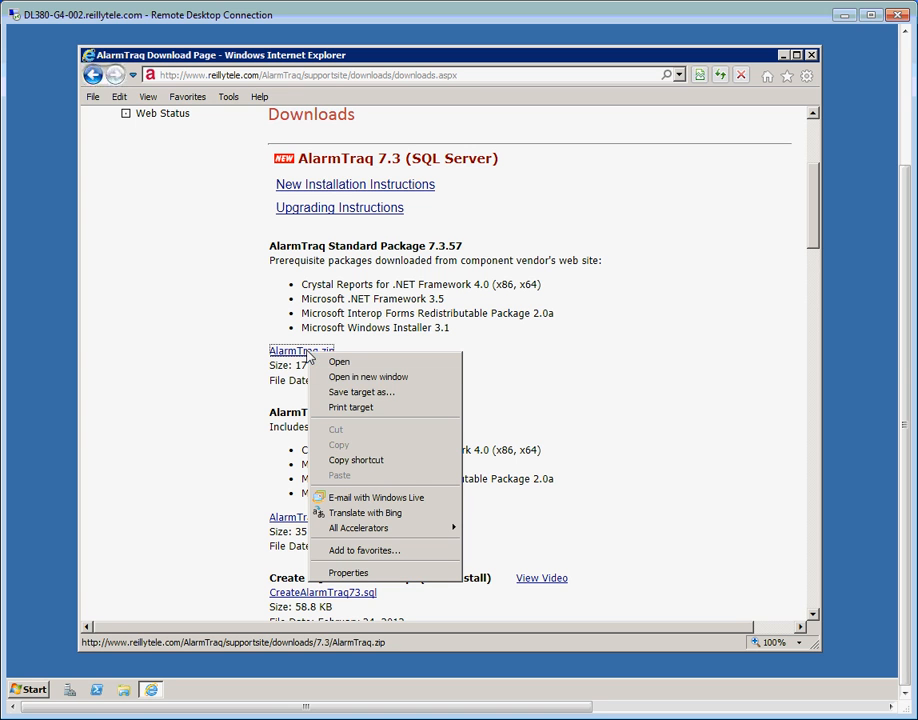
left_click(339, 394)
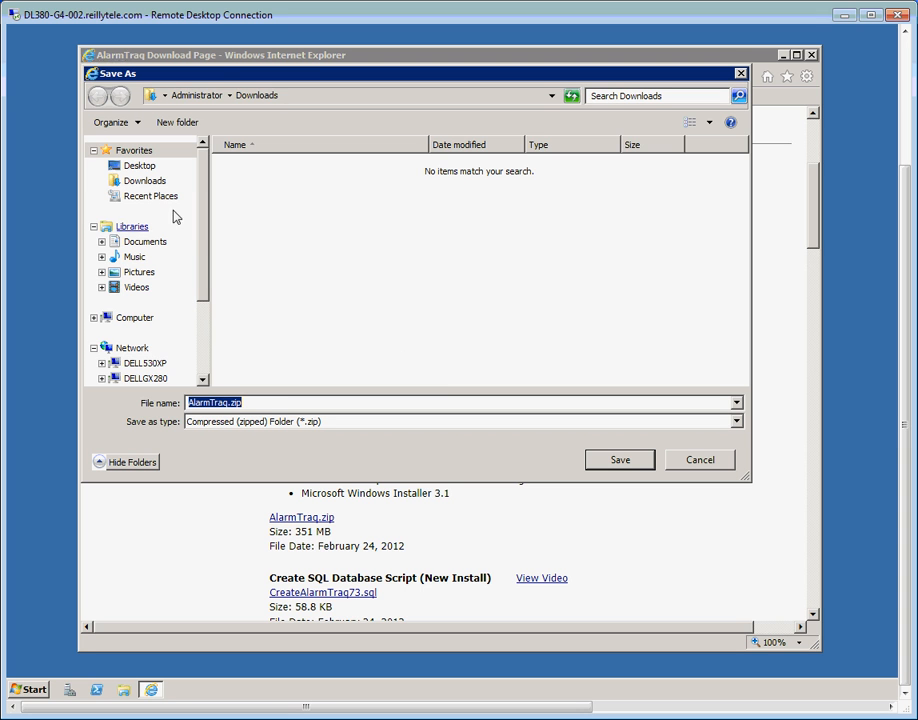
left_click(139, 165)
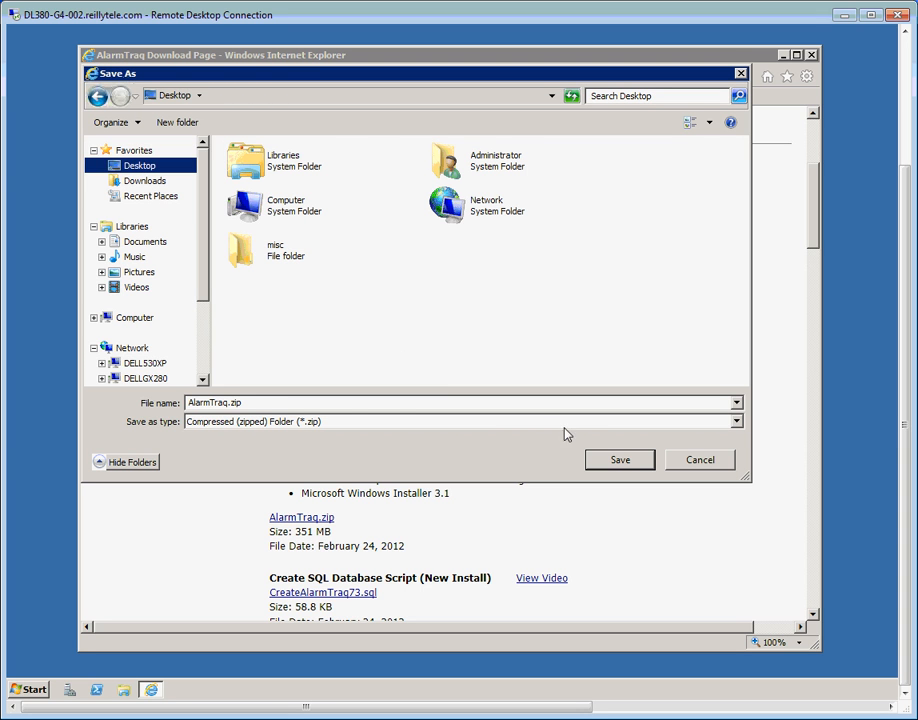
left_click(619, 461)
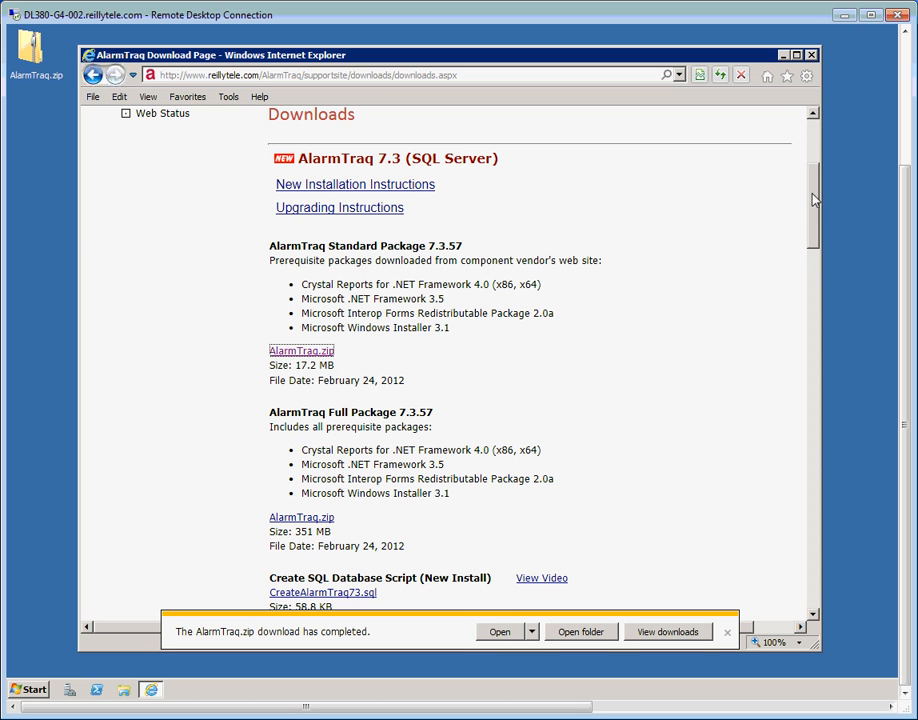
Log off the AlarmTraq support site and close Internet Explorer.
scroll(818, 133, "up", 3)
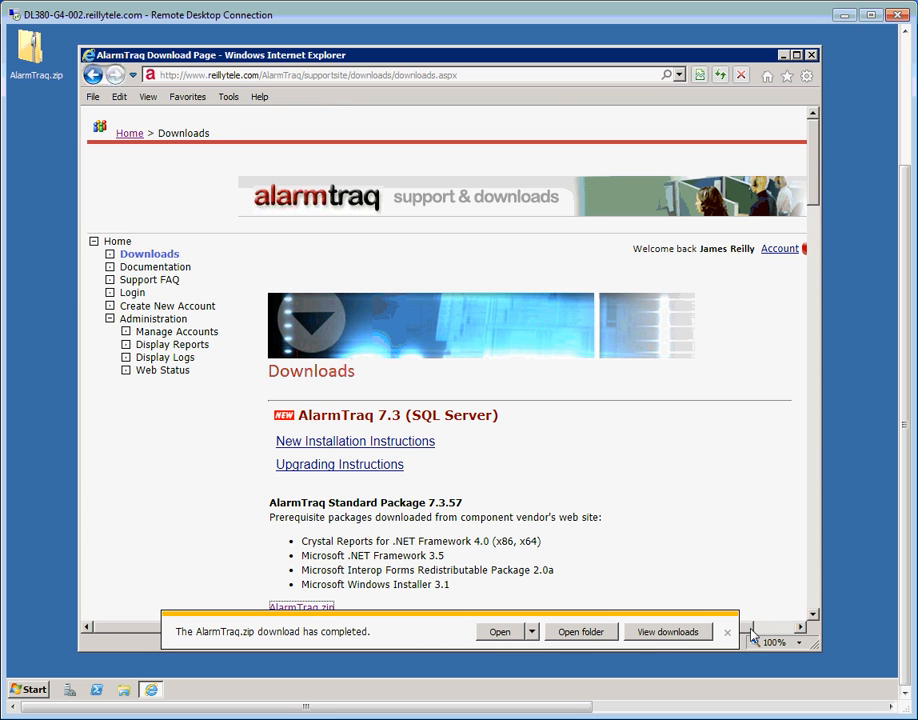
scroll(785, 200, "right", 2)
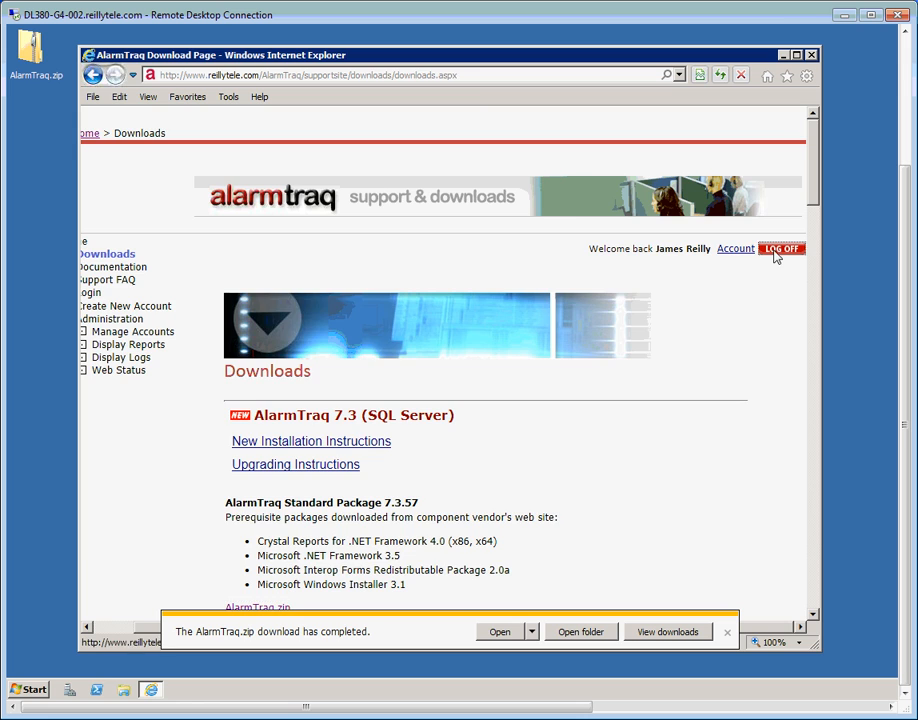
left_click(779, 249)
left_click(812, 56)
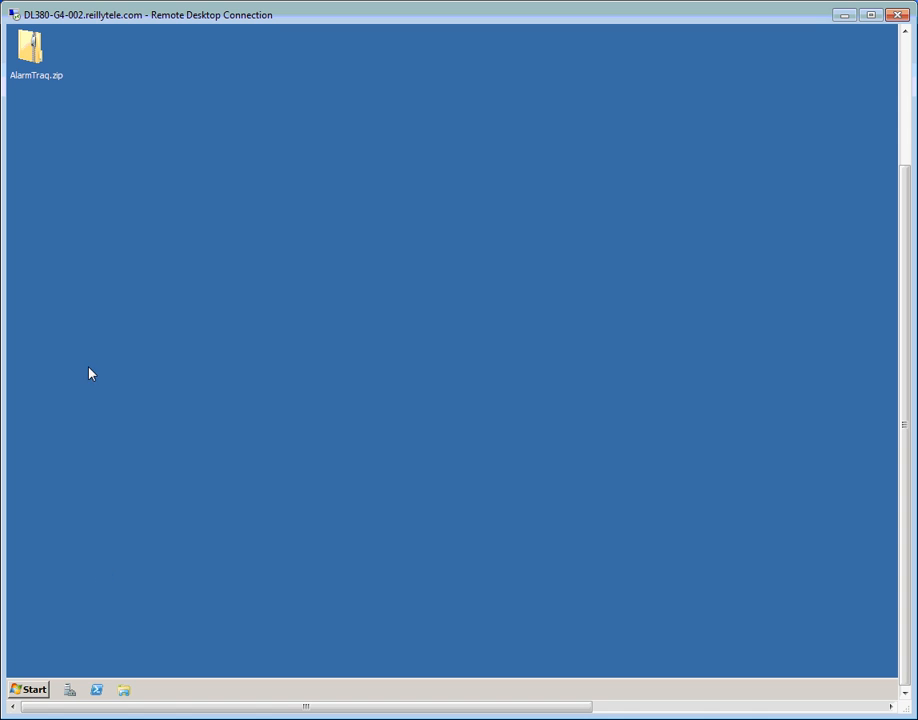
Copy setup.exe and AlarmTraqSetup.msi from inside AlarmTraq.zip.
double_click(33, 50)
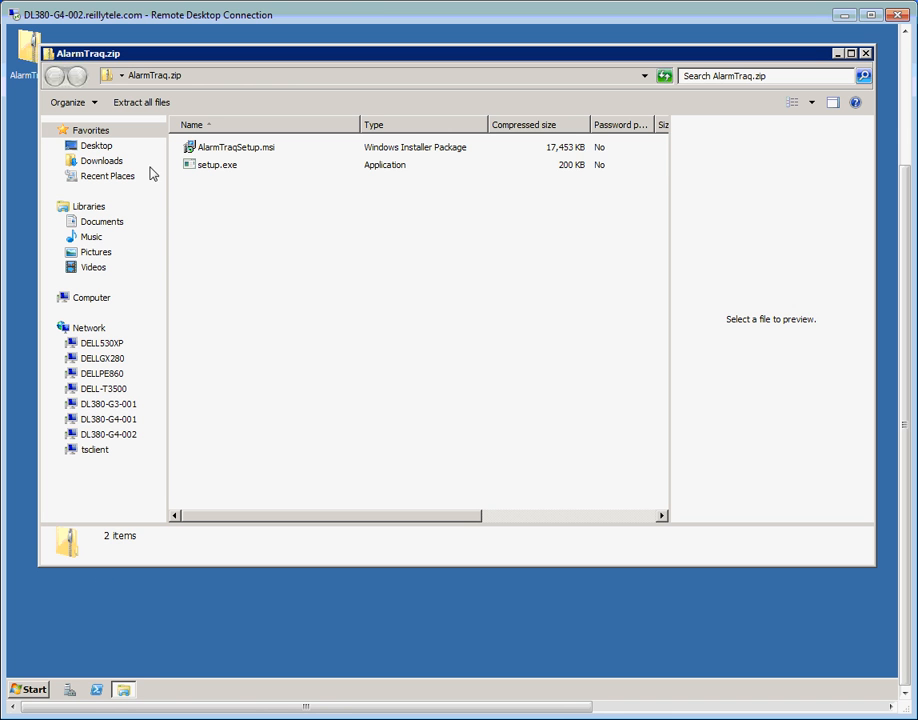
left_click_drag(300, 155, 229, 160)
right_click(229, 158)
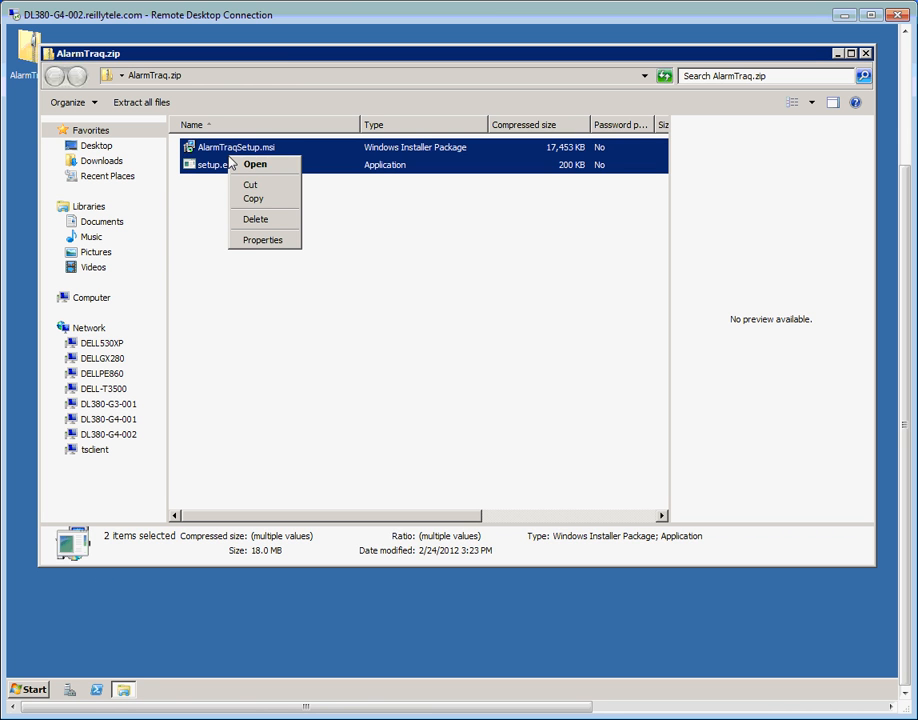
left_click(254, 198)
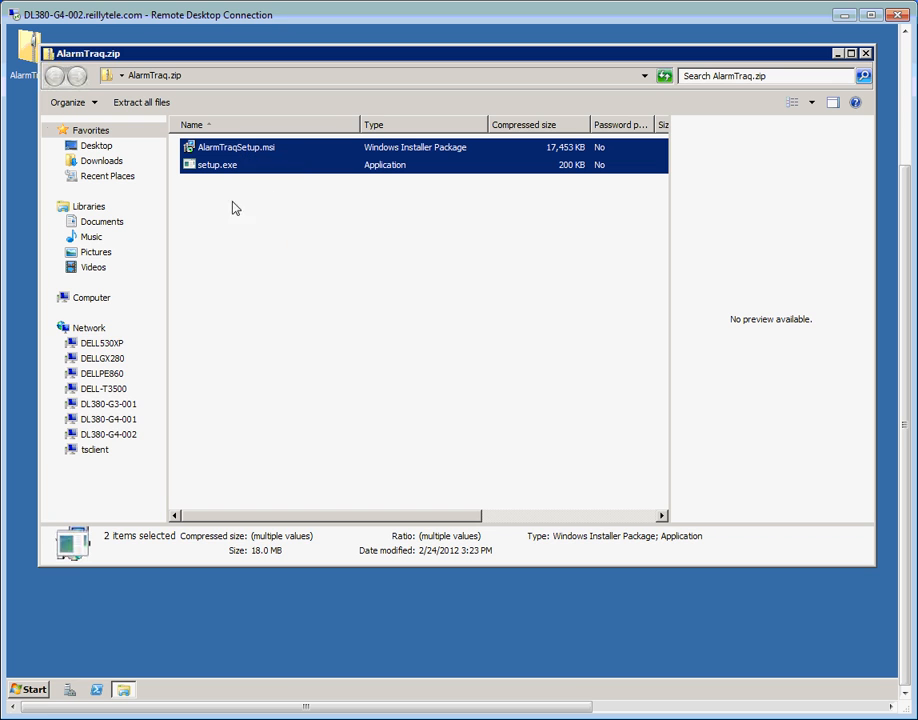
Create a new folder named AlarmTraqInstall on Local Disk (C:).
left_click(20, 692)
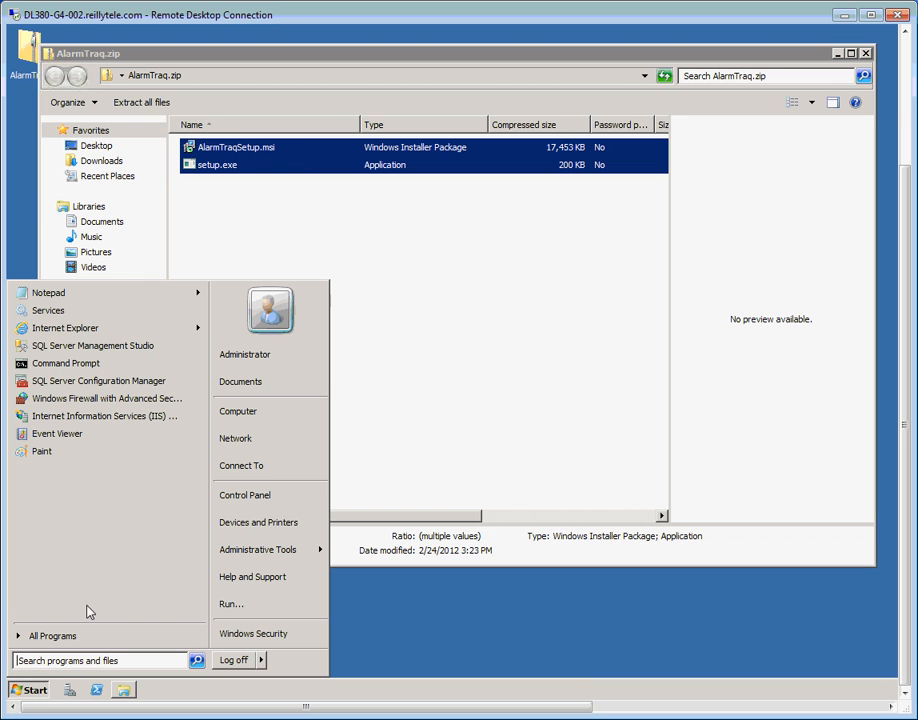
left_click(240, 413)
double_click(262, 177)
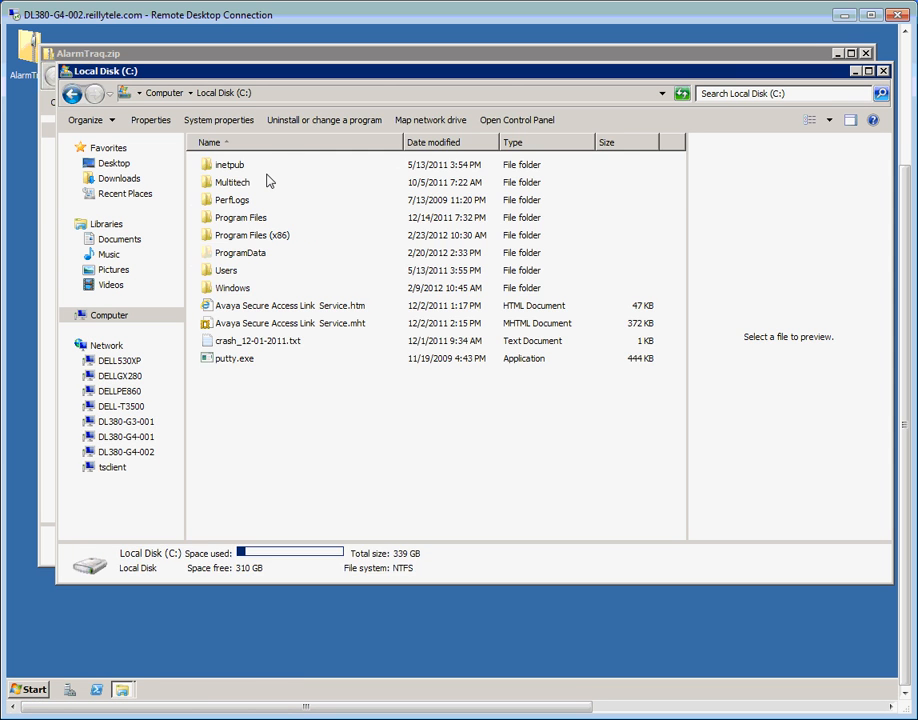
right_click(280, 432)
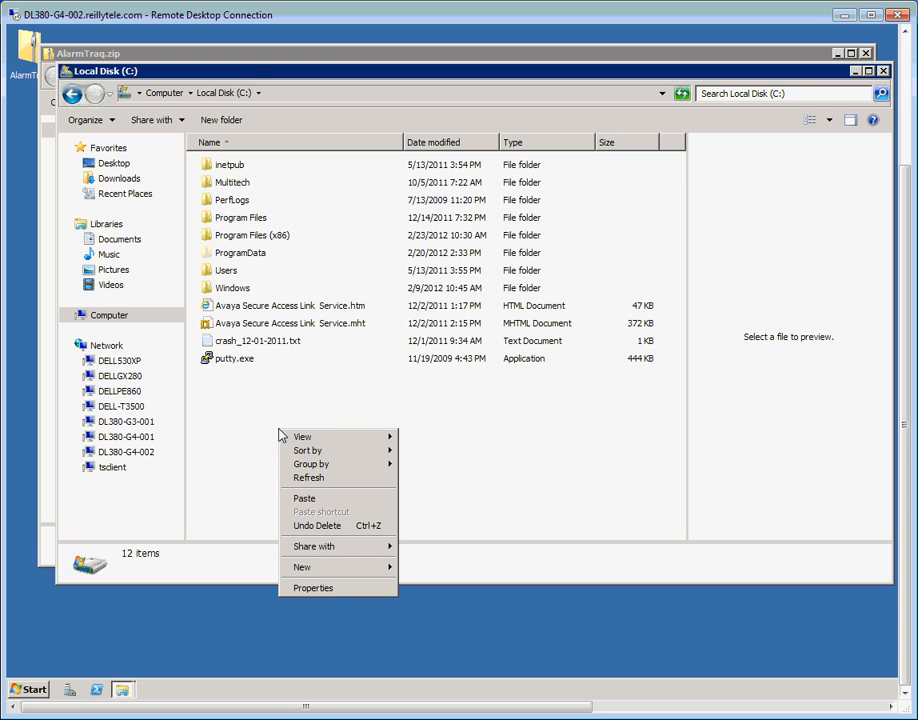
mouse_move(324, 570)
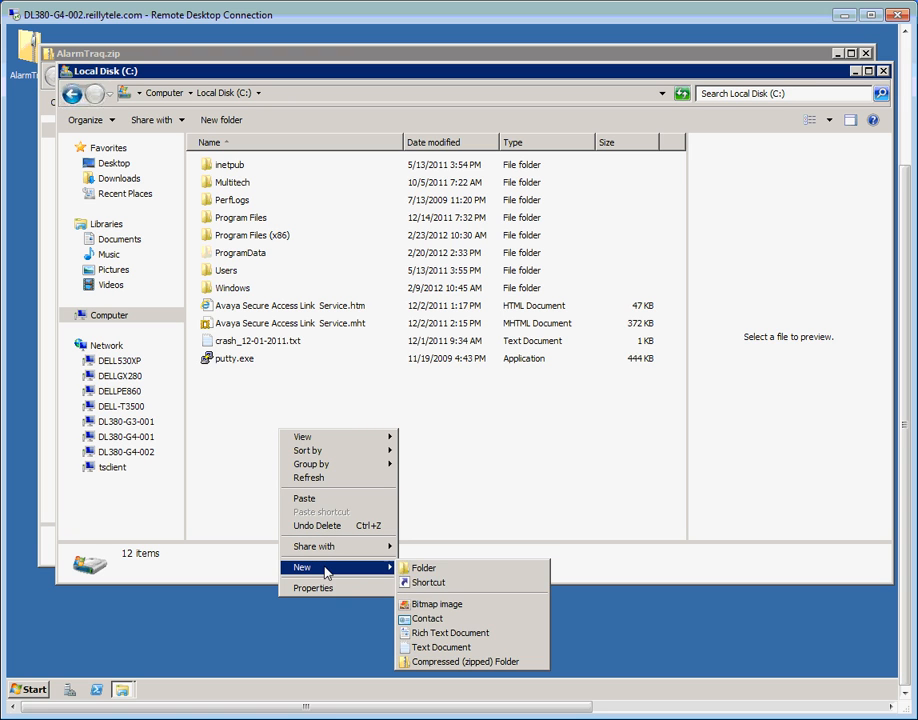
left_click(416, 568)
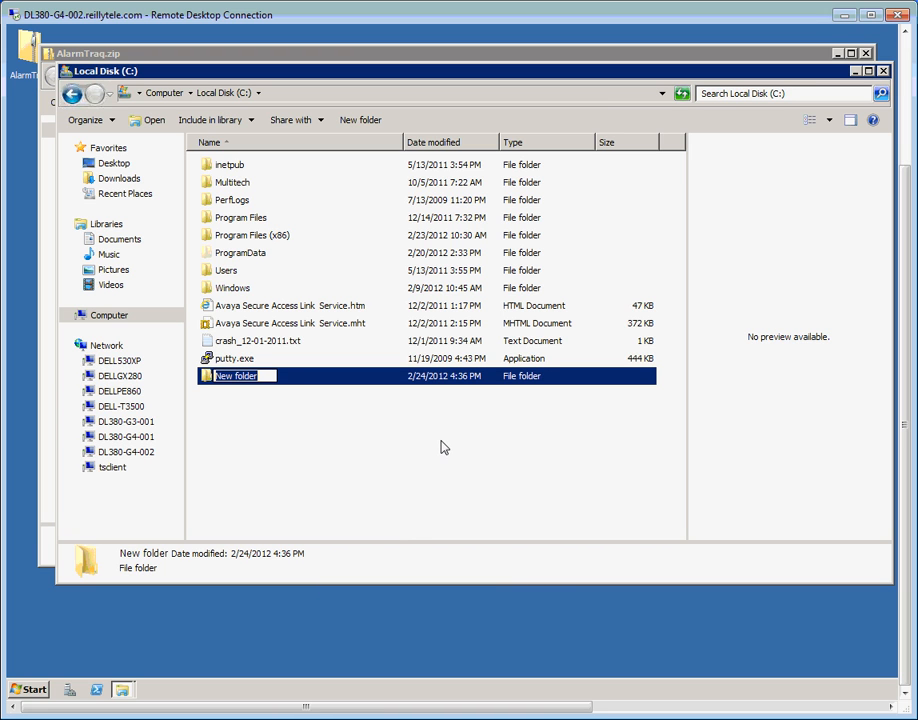
type("Alarm")
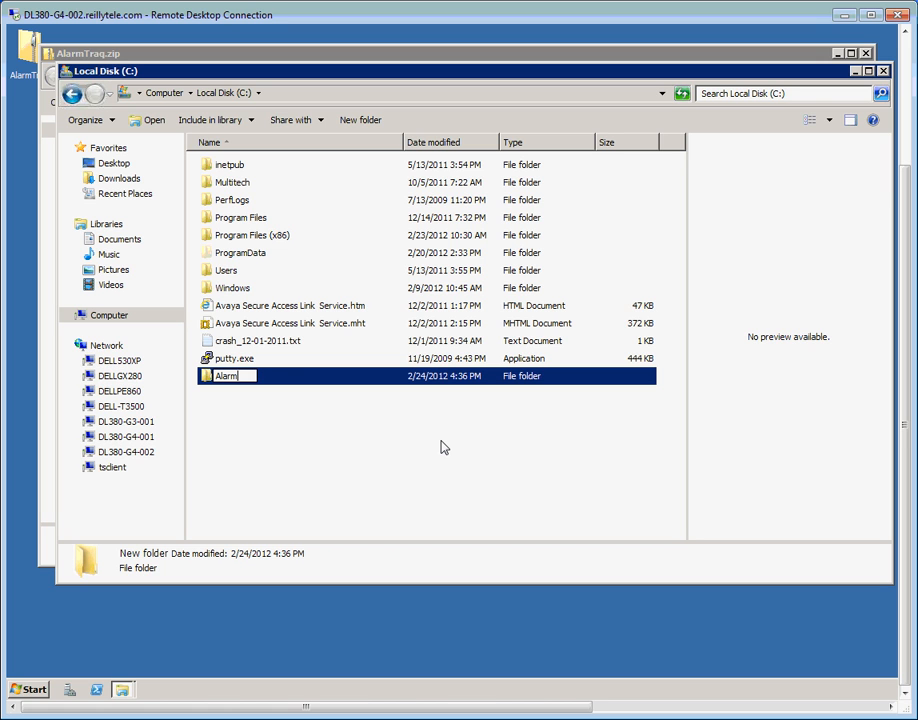
type("TraqInst")
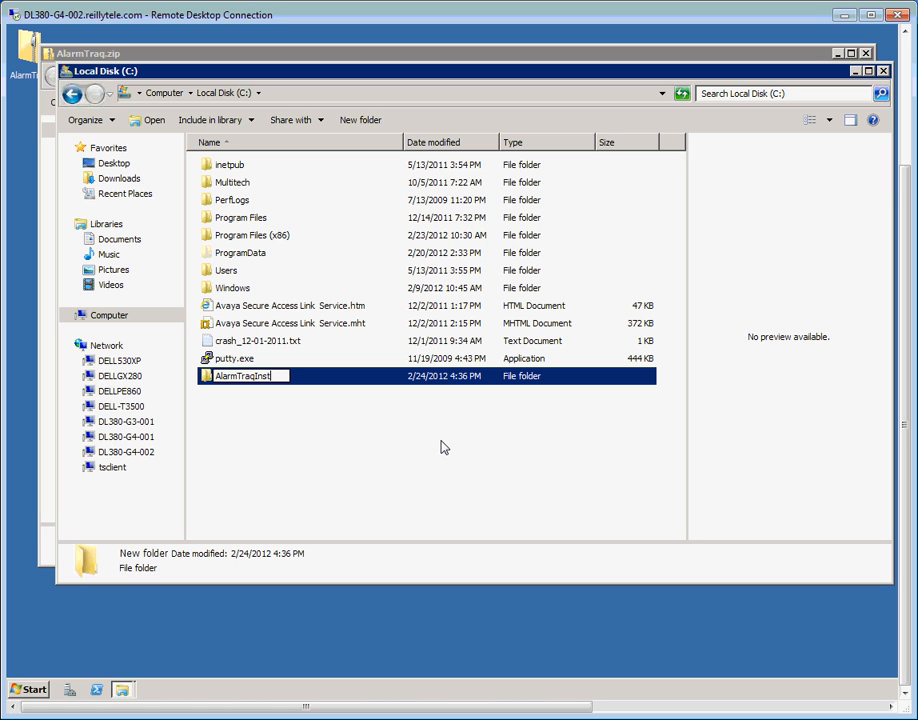
type("all")
key("Return")
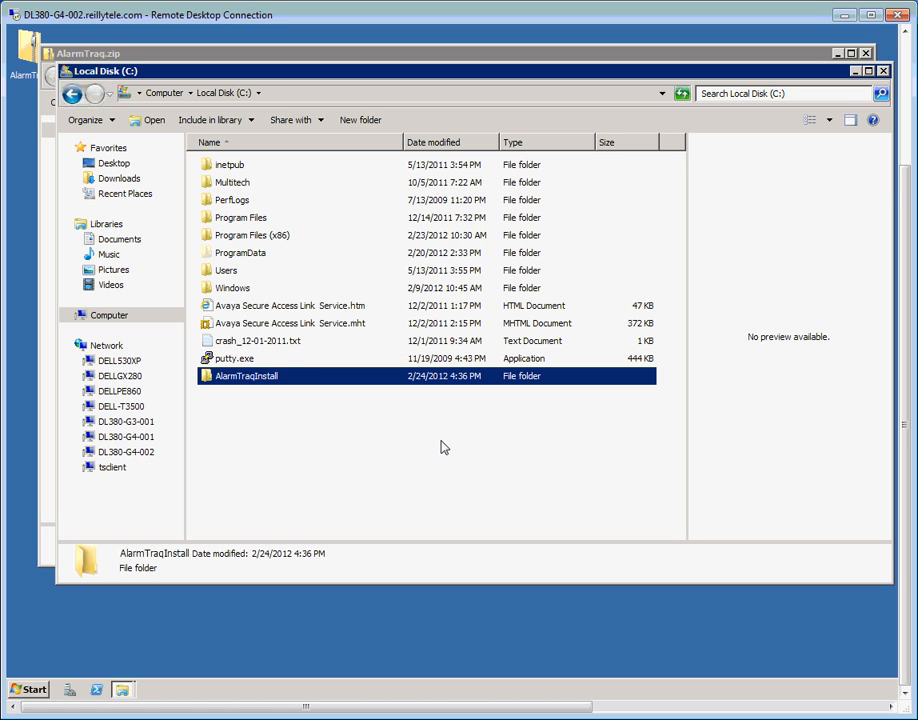
Paste the two setup files into C:\AlarmTraqInstall and close the zip window.
double_click(282, 385)
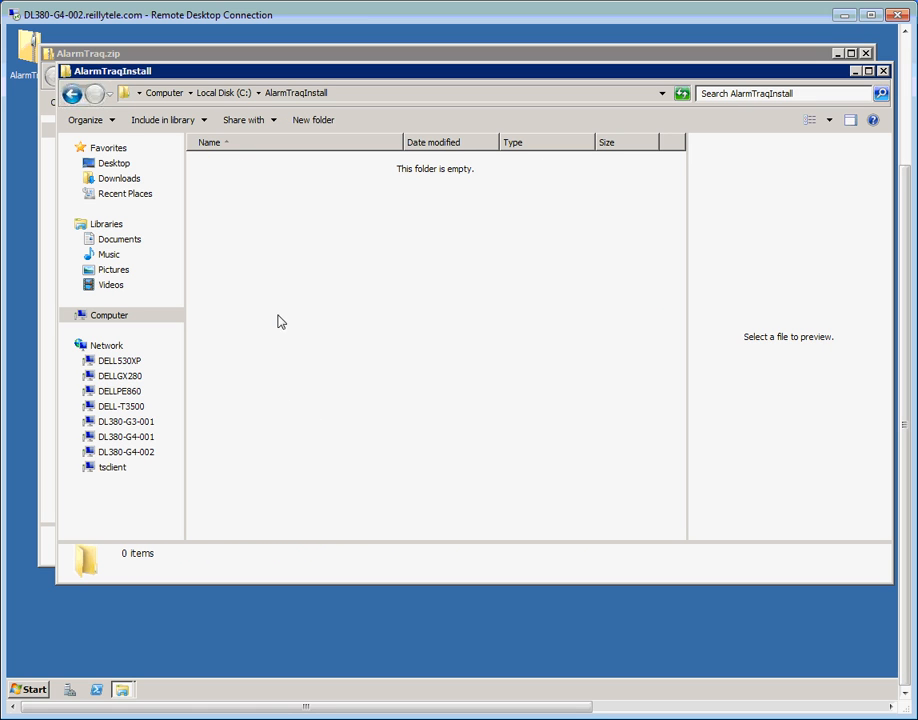
right_click(279, 318)
left_click(309, 406)
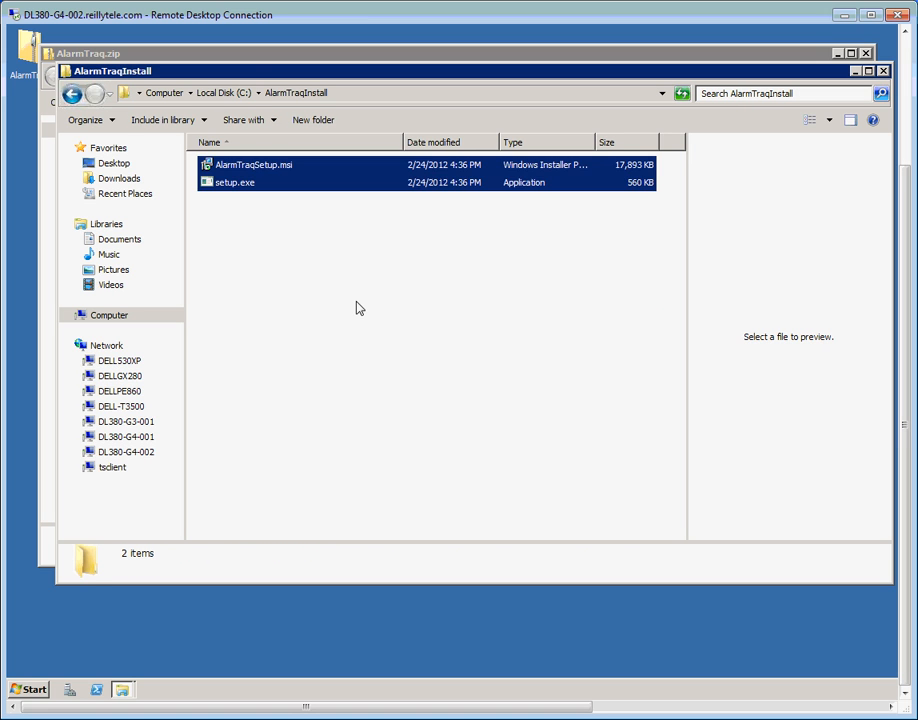
left_click(298, 297)
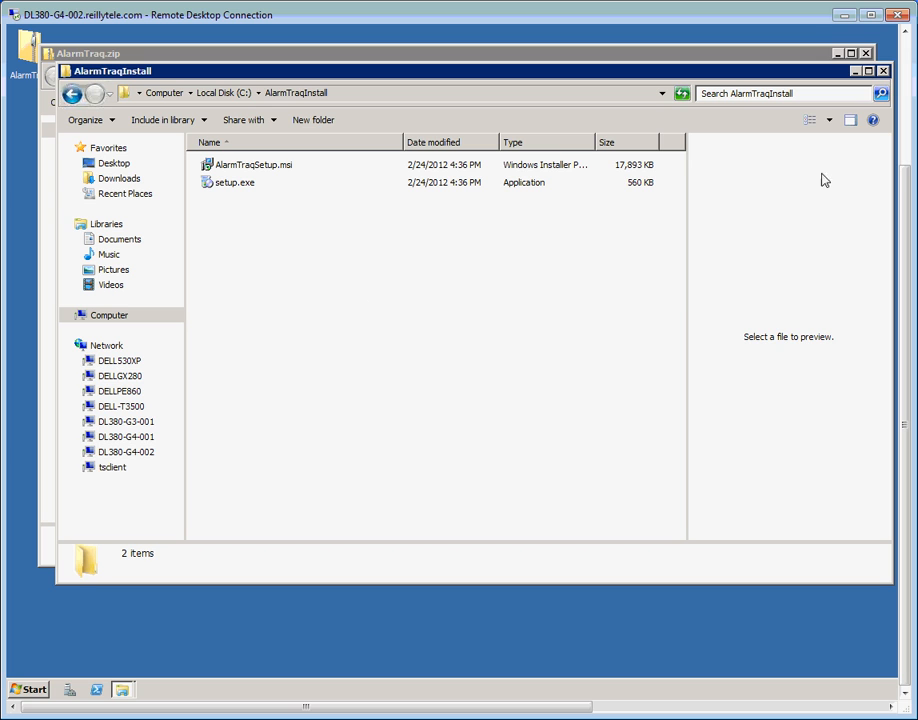
left_click(865, 54)
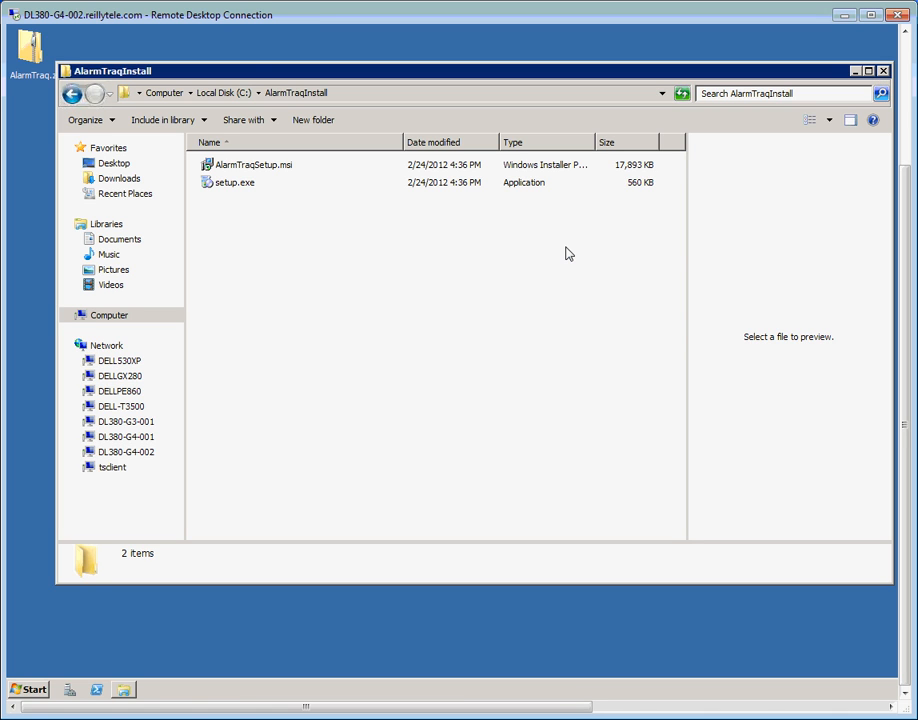
Run setup.exe past the security warning and accept the SAP Crystal Reports license.
double_click(233, 184)
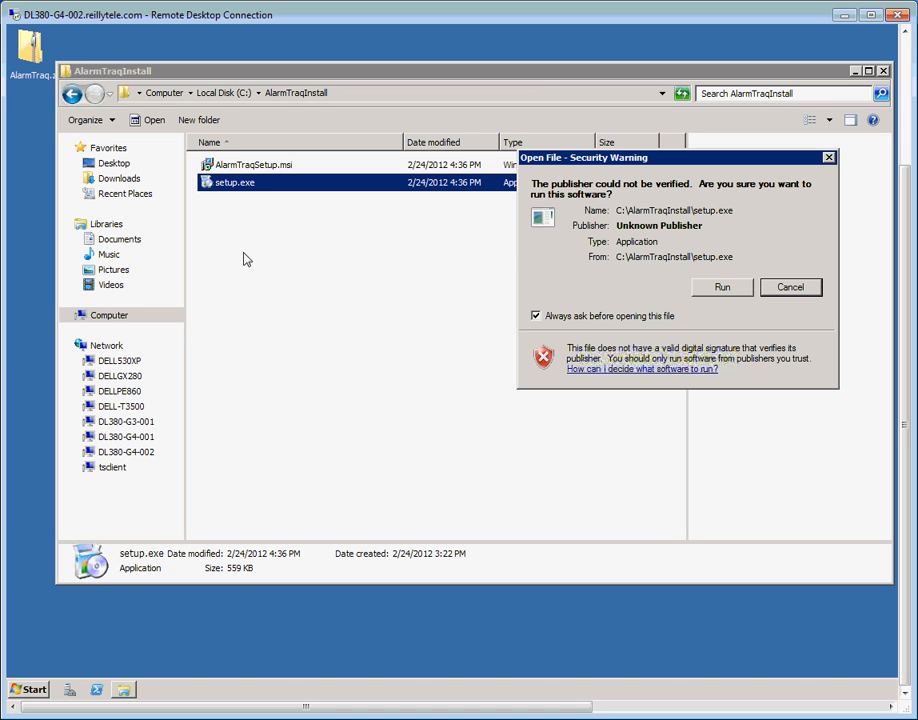
left_click(720, 288)
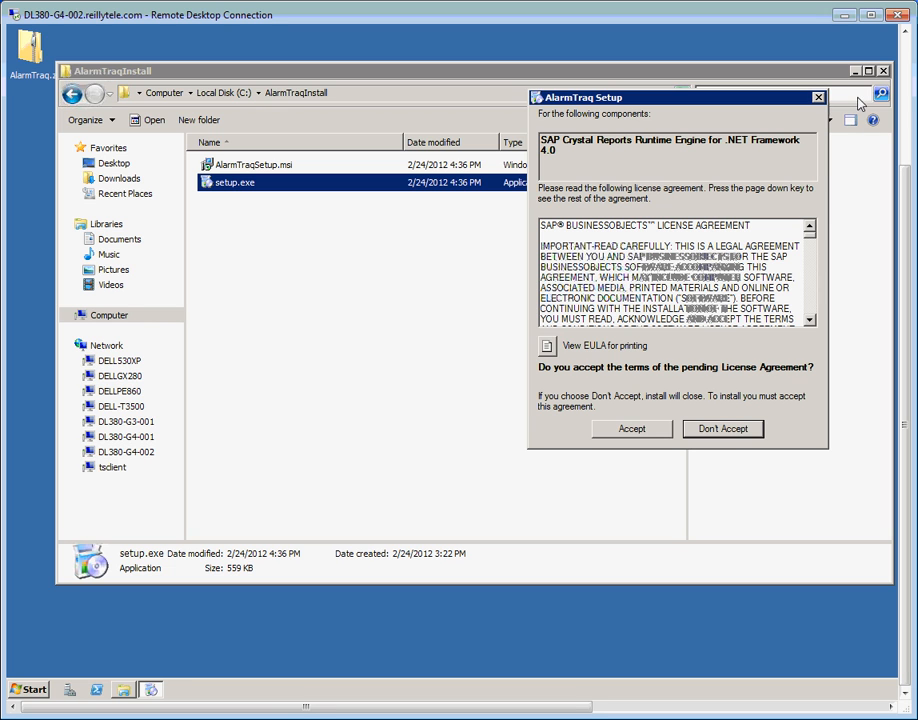
left_click(883, 72)
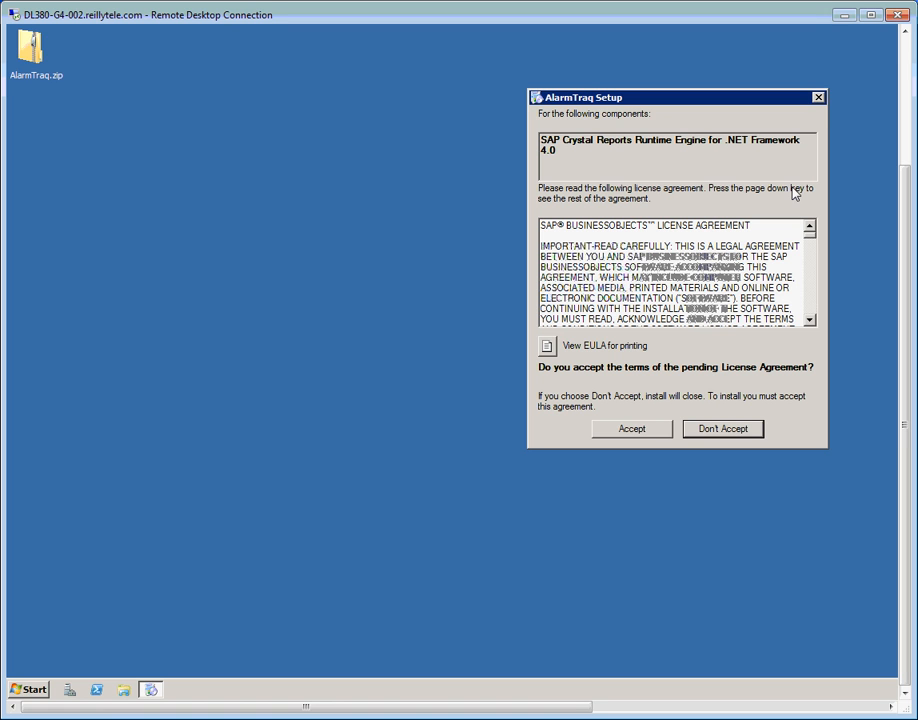
left_click(632, 428)
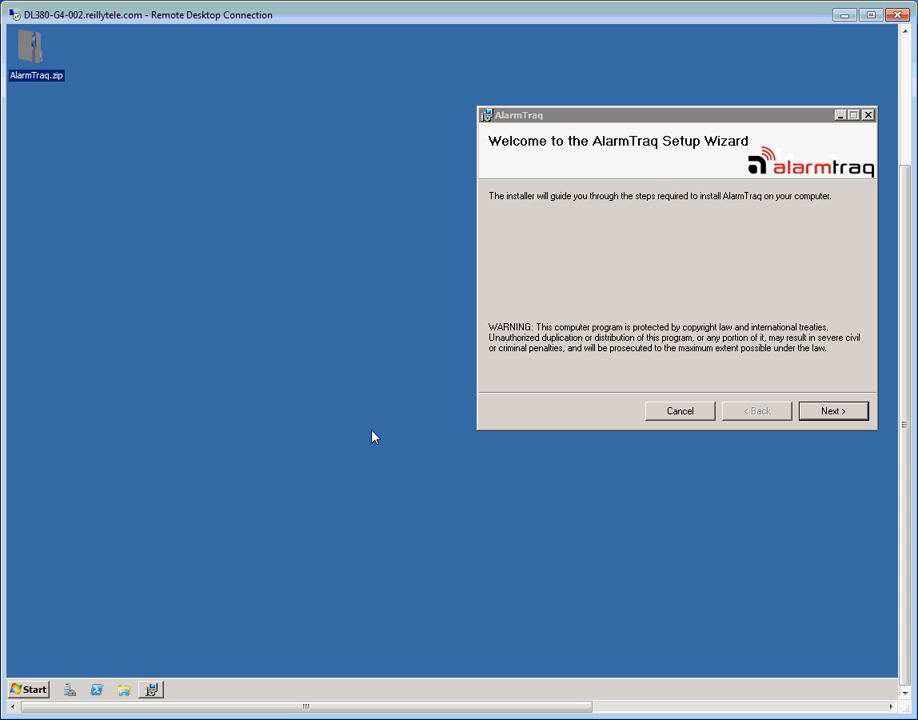
Install AlarmTraq to the default folder after agreeing to the licence, then close the installer.
left_click_drag(641, 121, 398, 152)
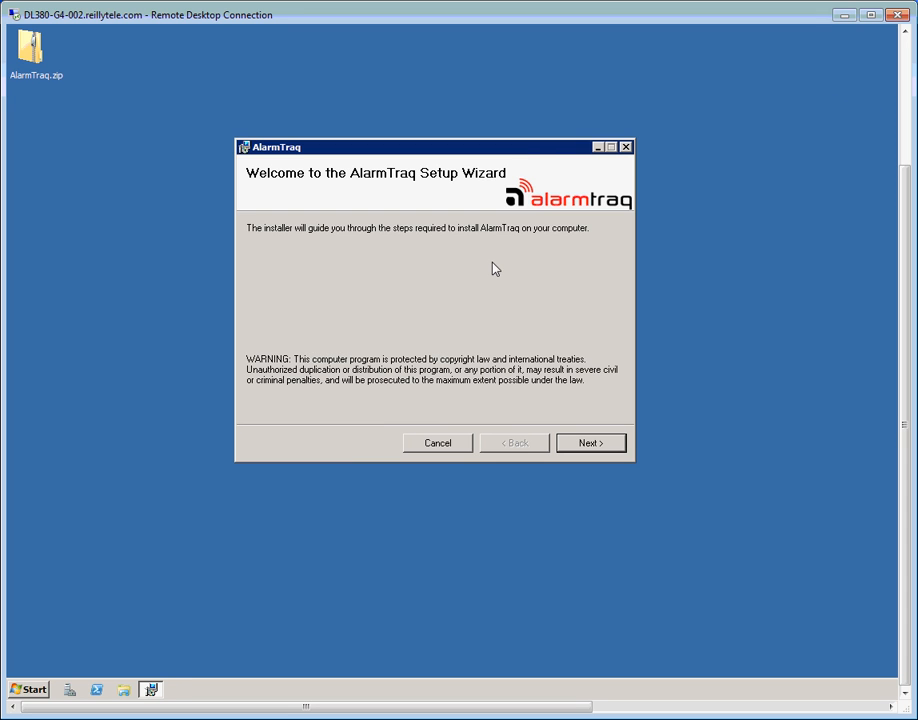
left_click(601, 449)
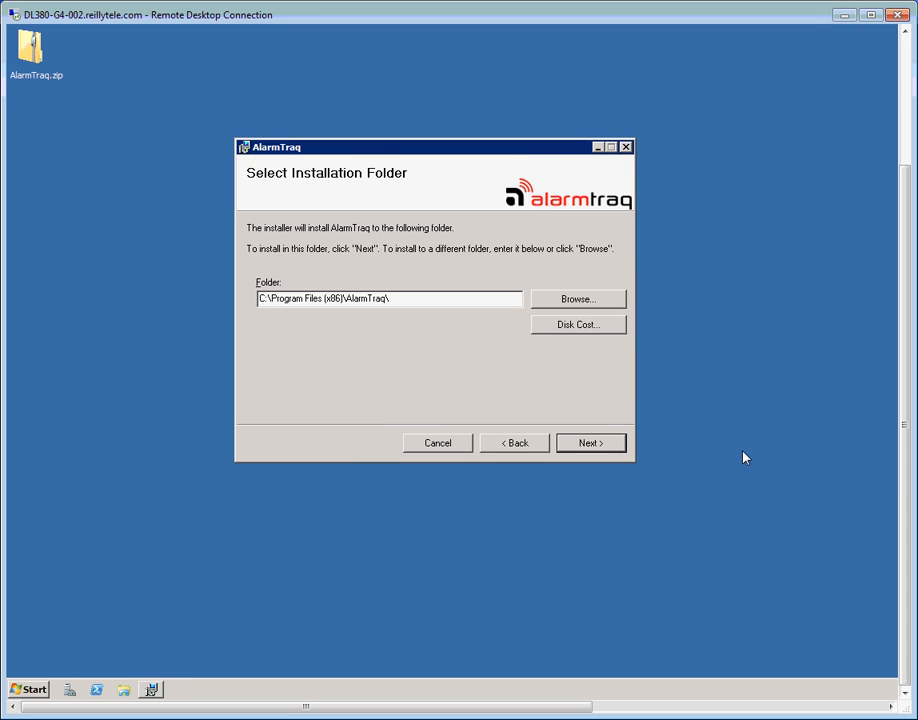
left_click(572, 443)
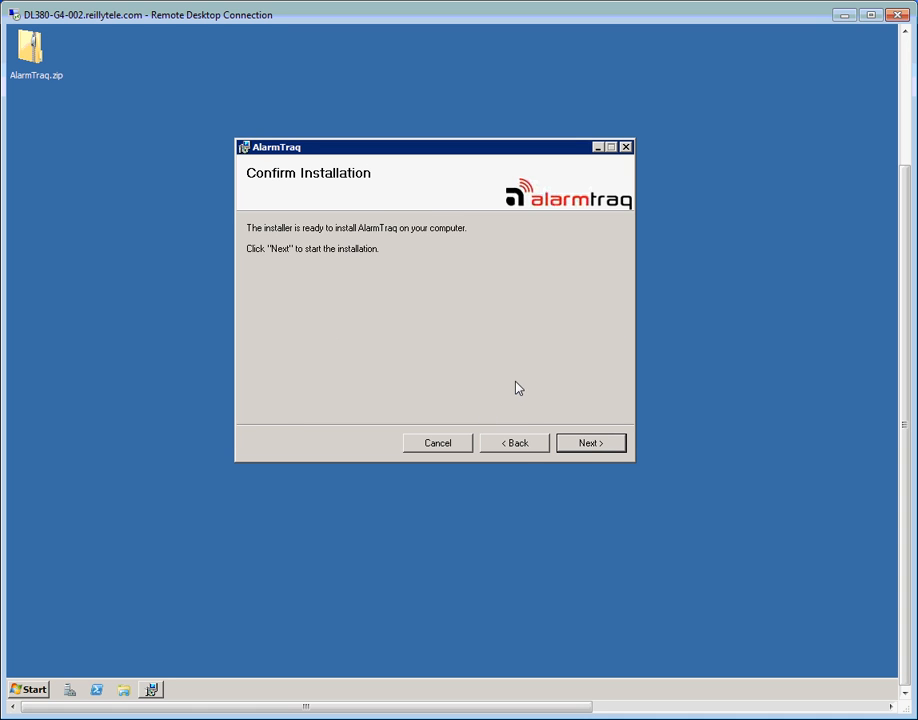
left_click(592, 445)
left_click(414, 410)
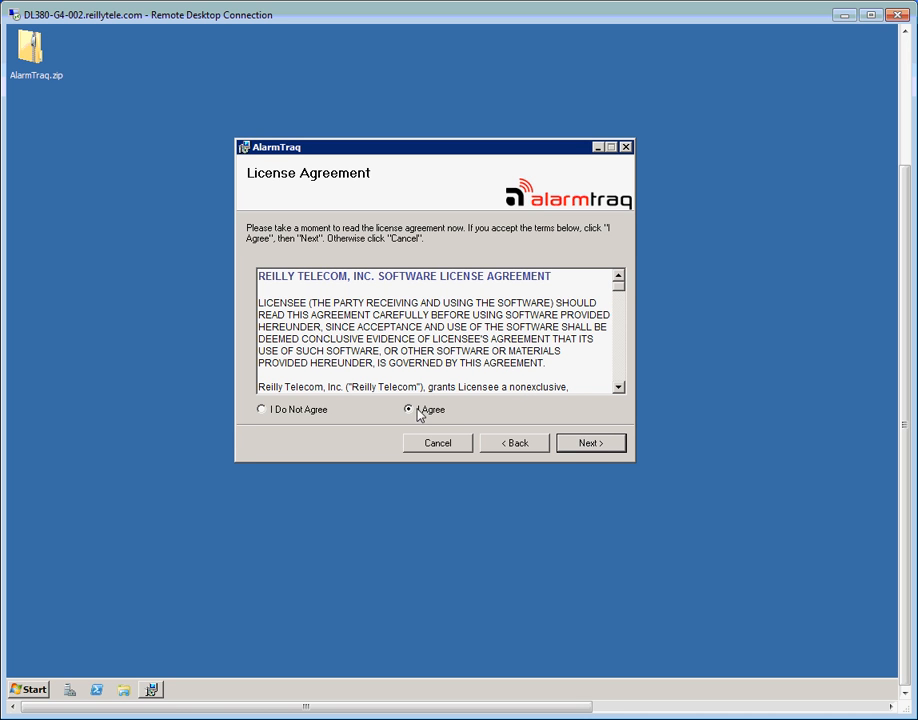
left_click(610, 447)
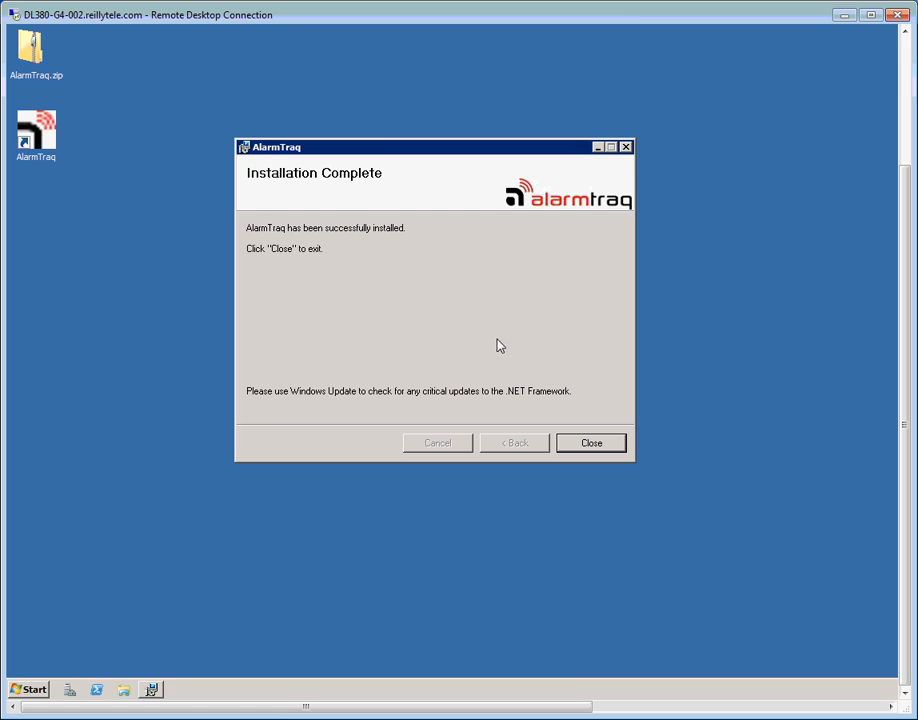
left_click(594, 442)
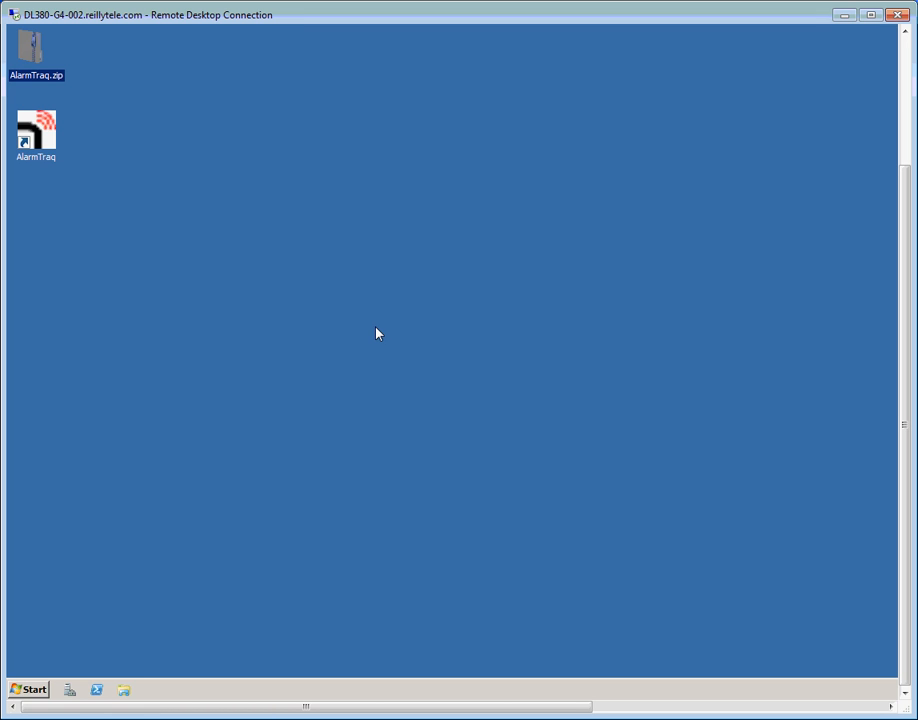
Launch SQL Server Management Studio from Microsoft SQL Server 2008 R2 and connect to the local server.
left_click(34, 690)
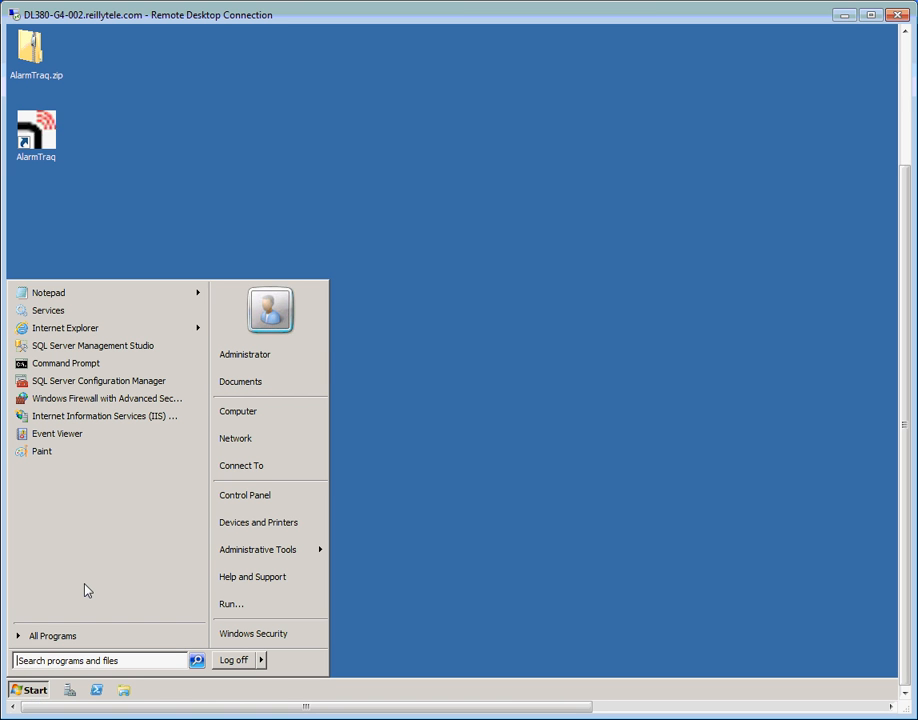
left_click(84, 638)
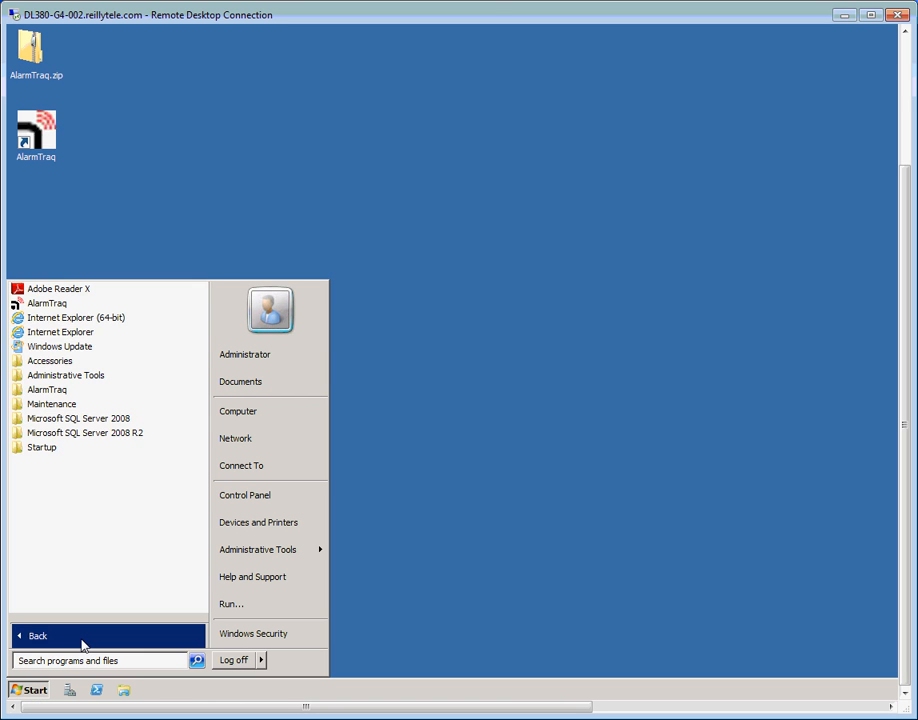
left_click(115, 437)
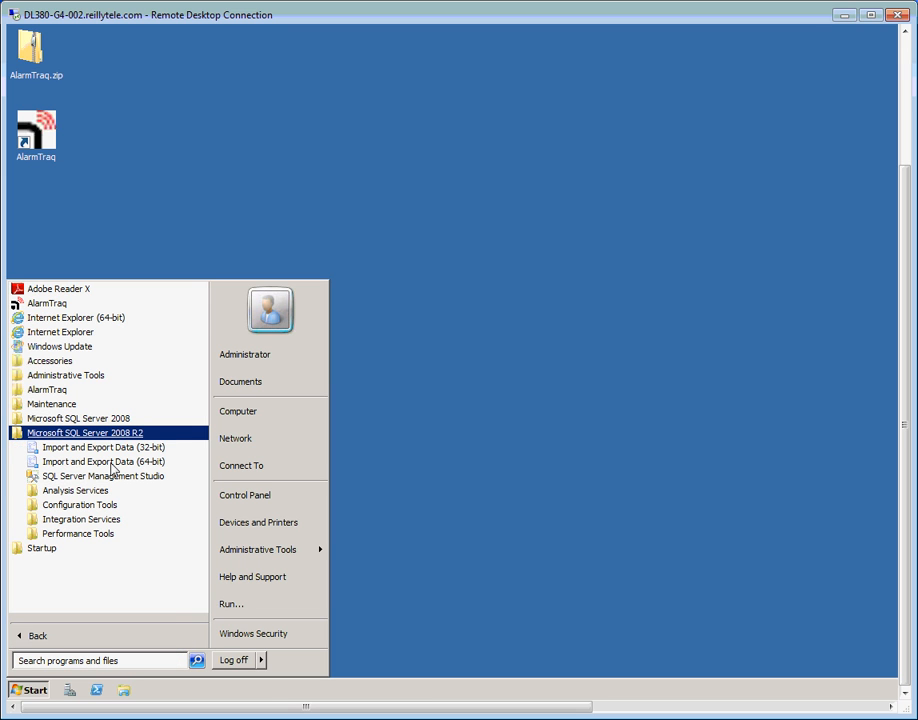
left_click(104, 476)
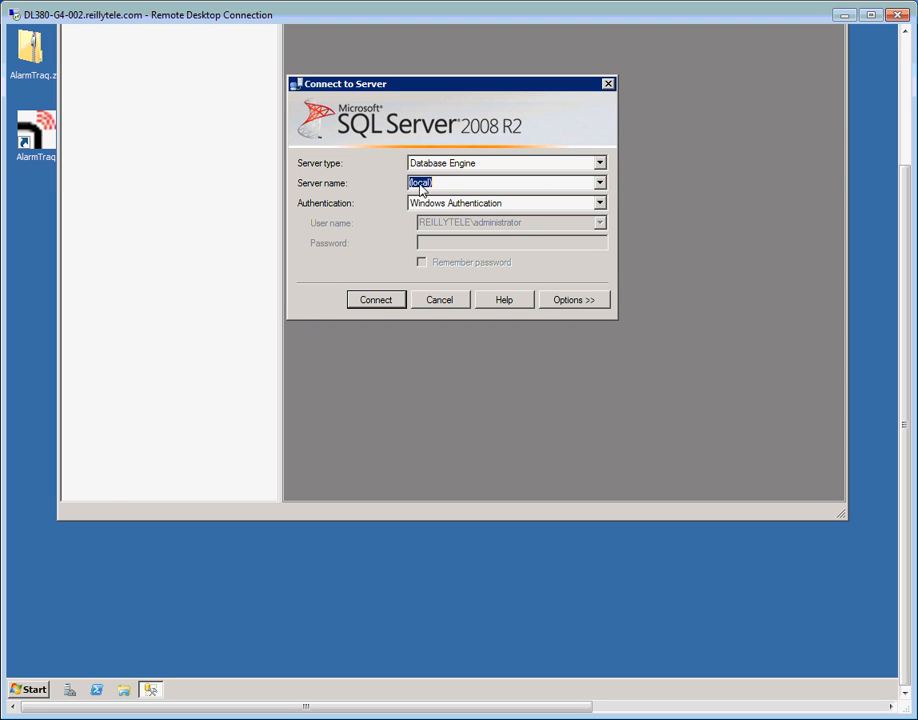
left_click(377, 302)
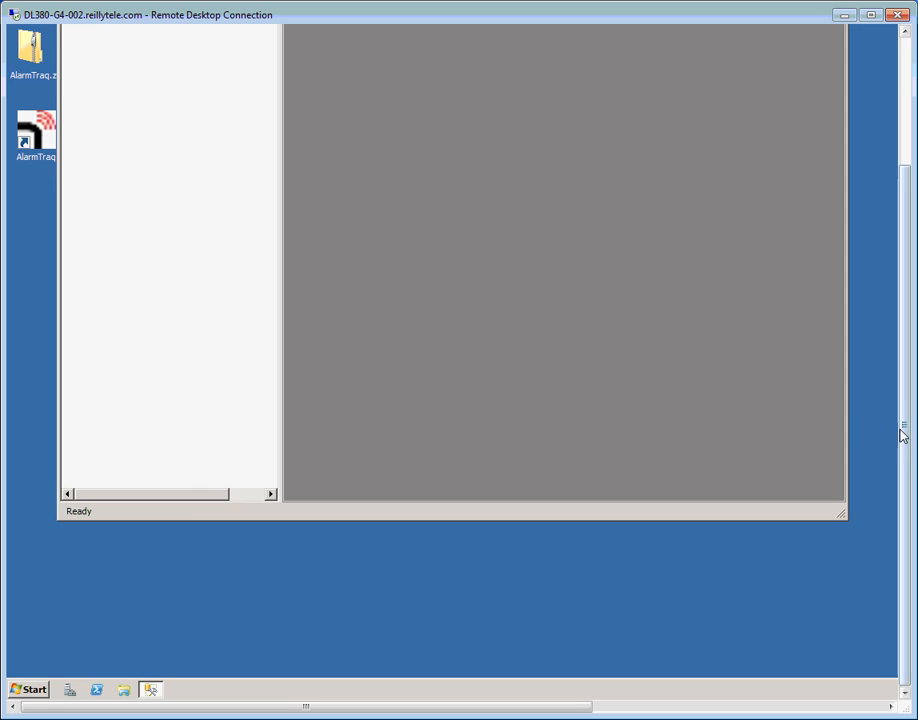
left_click_drag(906, 430, 886, 314)
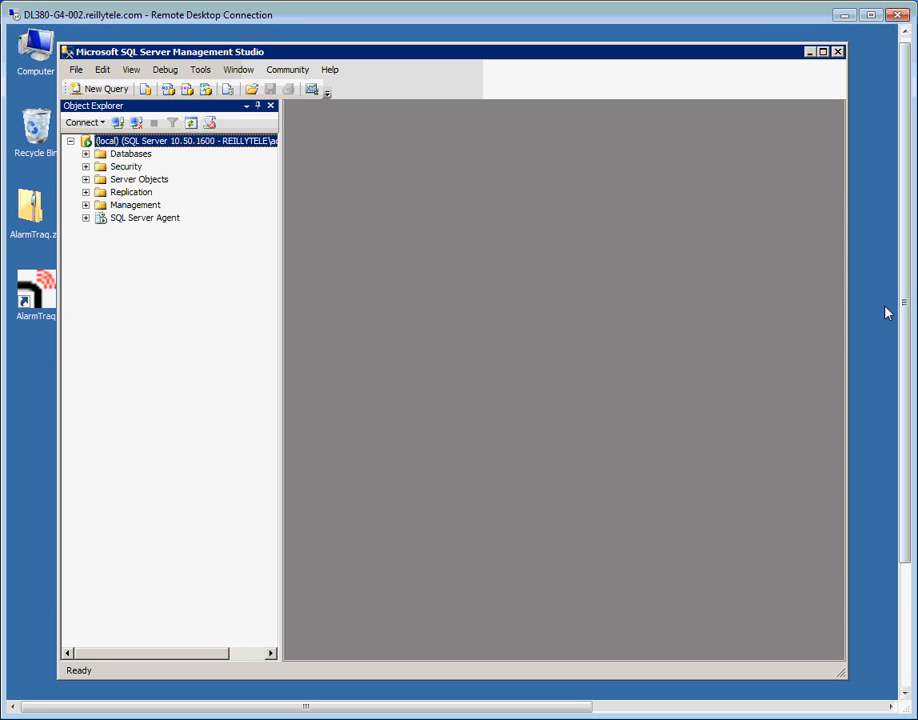
Set the server's Security authentication to SQL Server and Windows Authentication mode and acknowledge the restart notice.
right_click(167, 147)
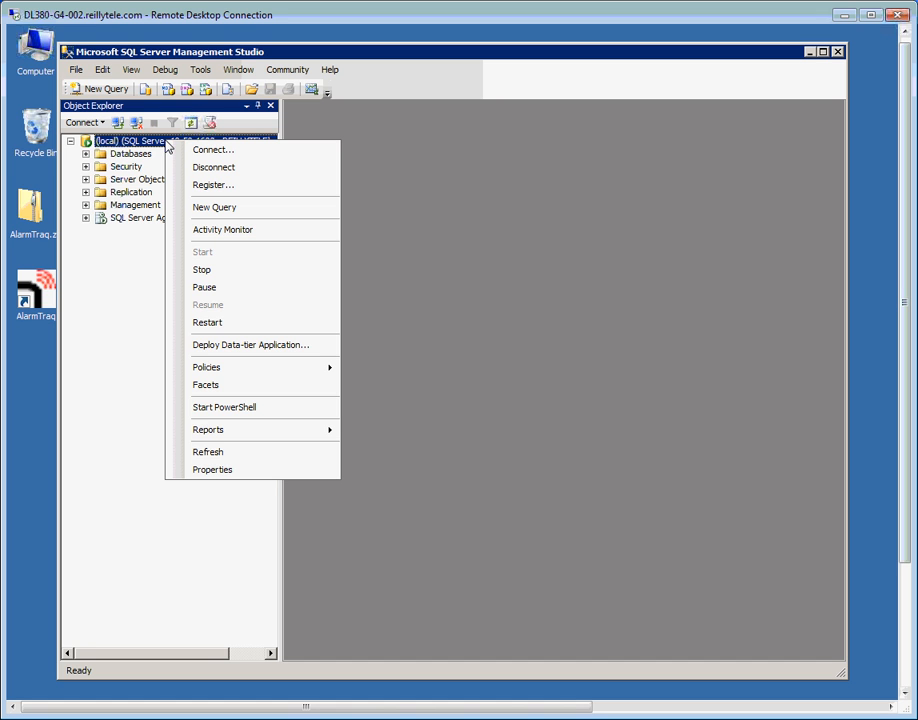
left_click(221, 472)
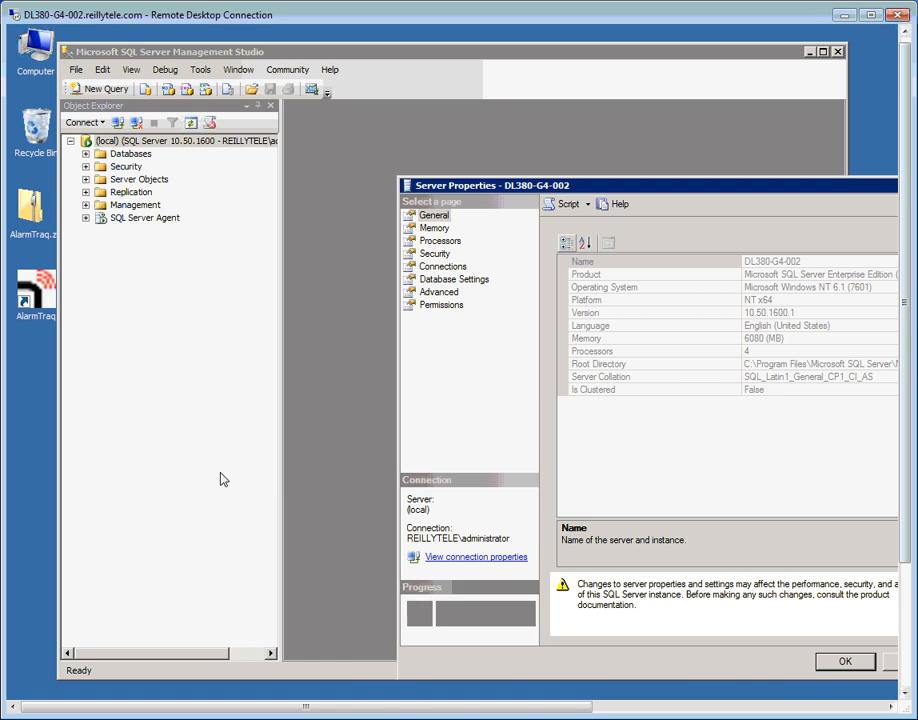
left_click(435, 256)
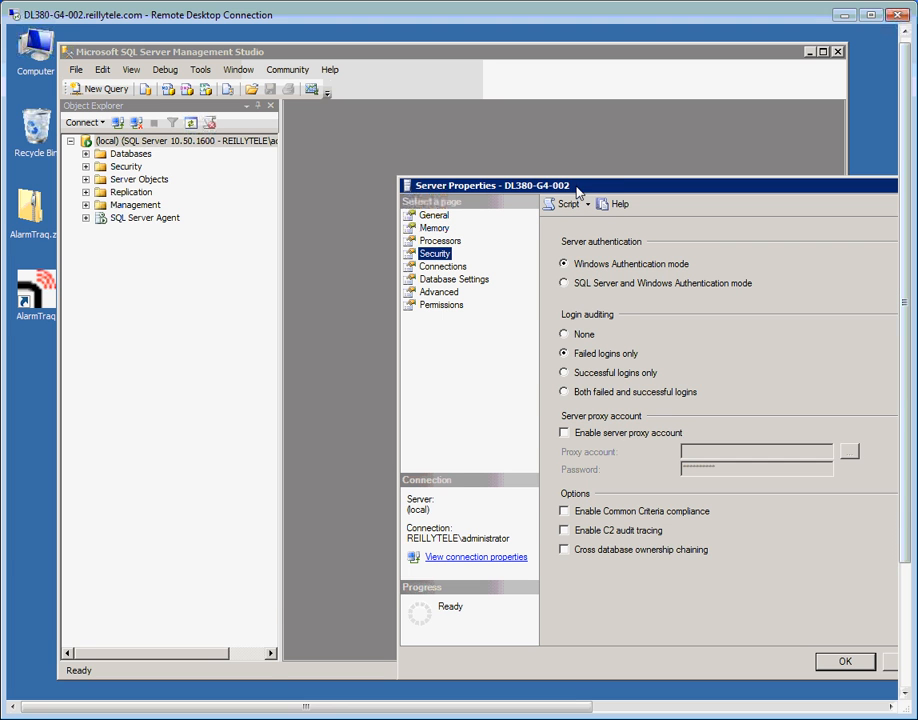
left_click_drag(580, 190, 455, 120)
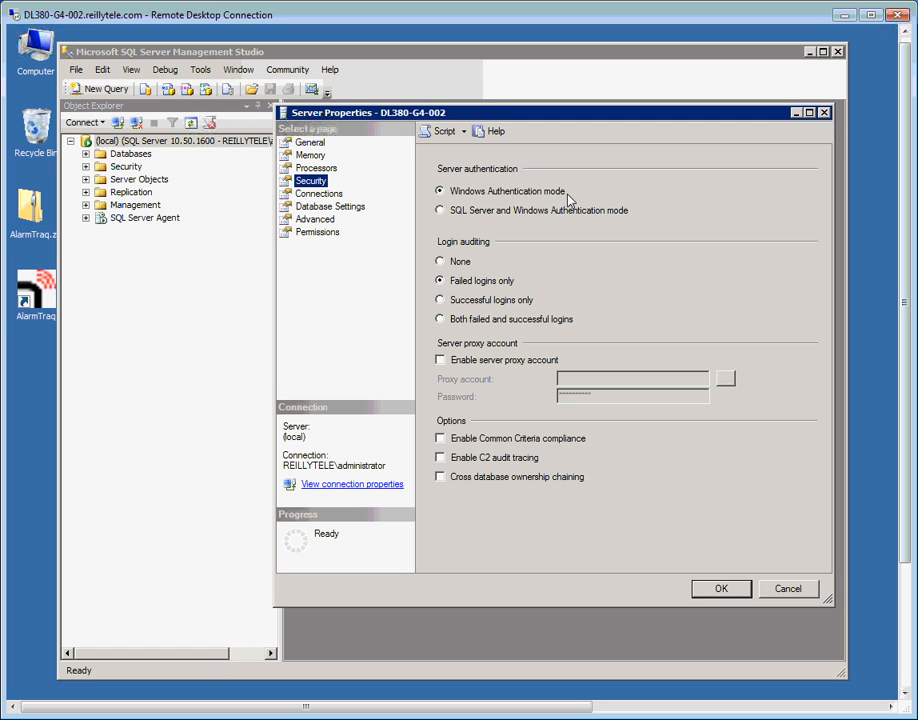
left_click(441, 211)
left_click(721, 589)
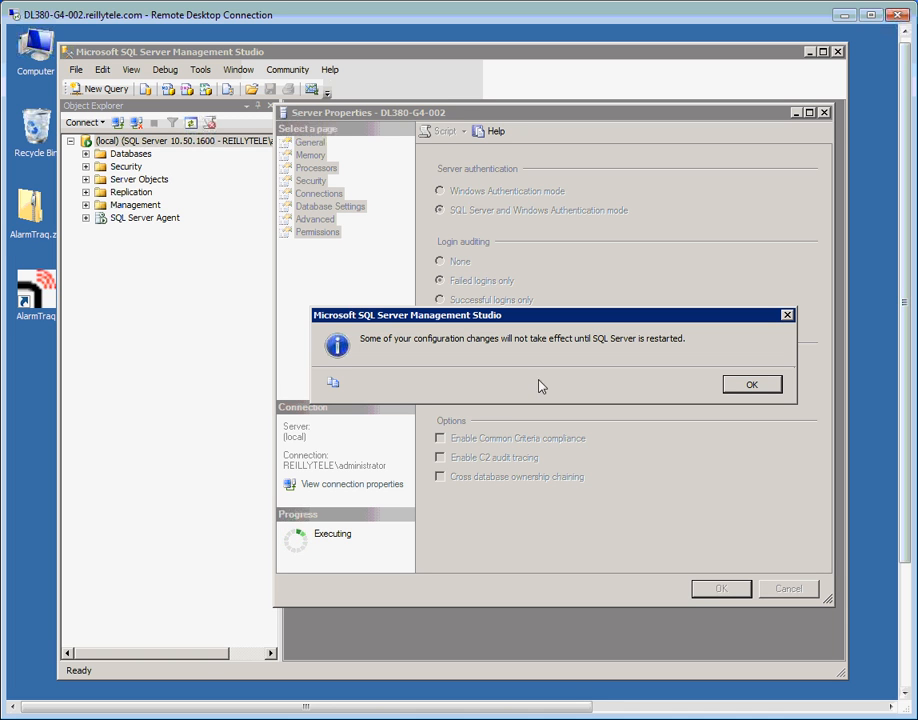
left_click(750, 387)
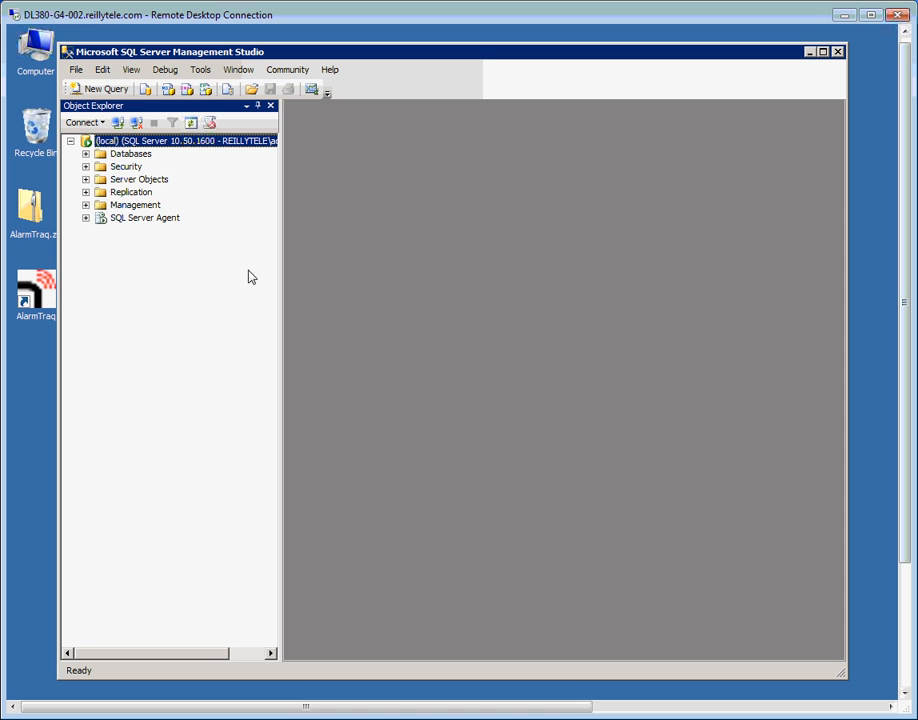
left_click(86, 167)
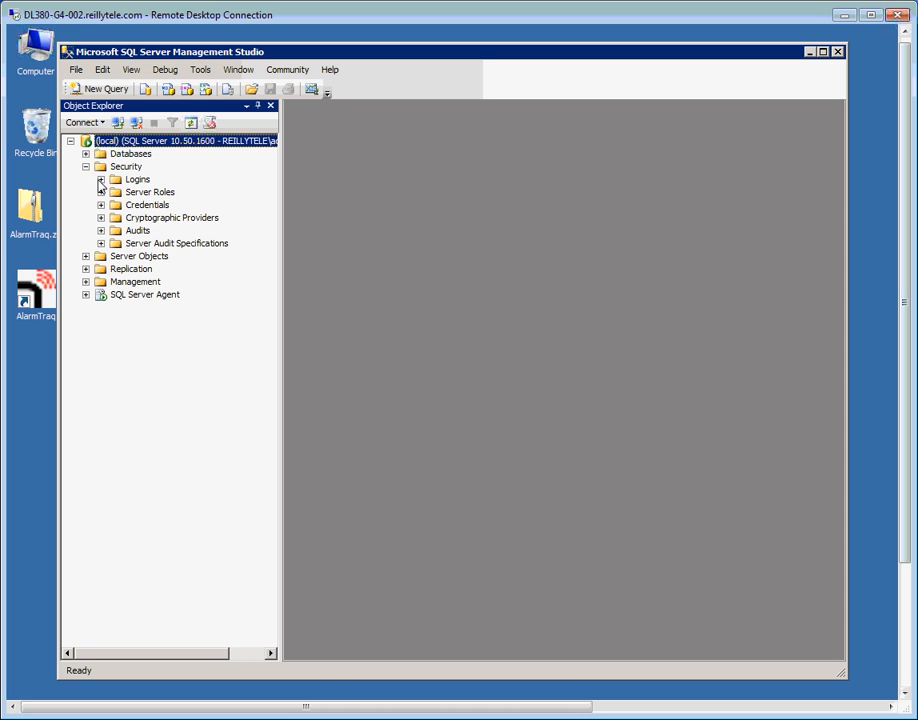
Expand Security > Logins and open the Properties of the sa login.
left_click(101, 179)
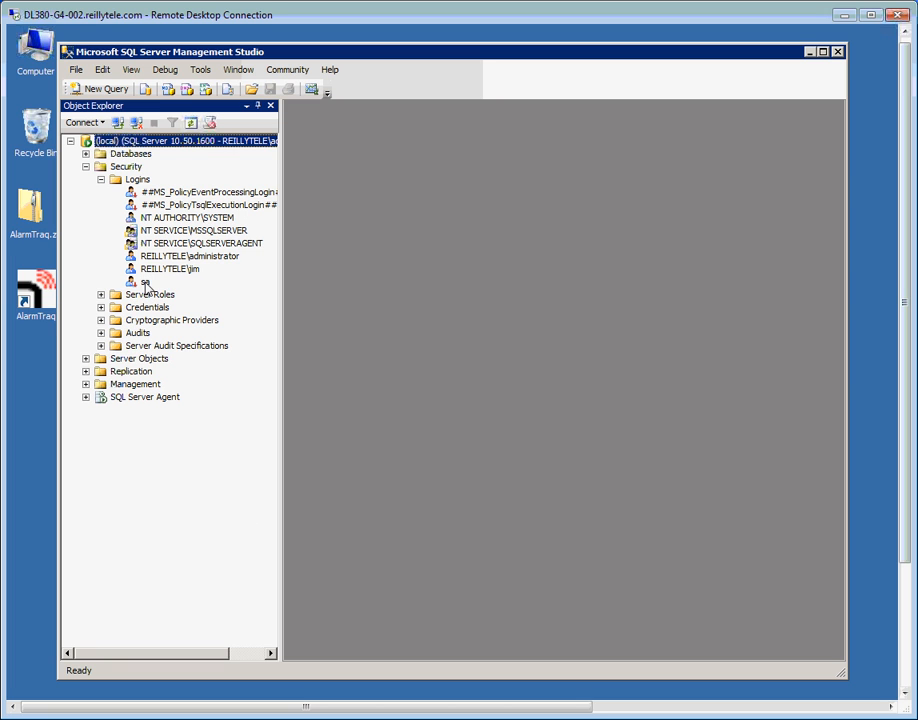
left_click(146, 283)
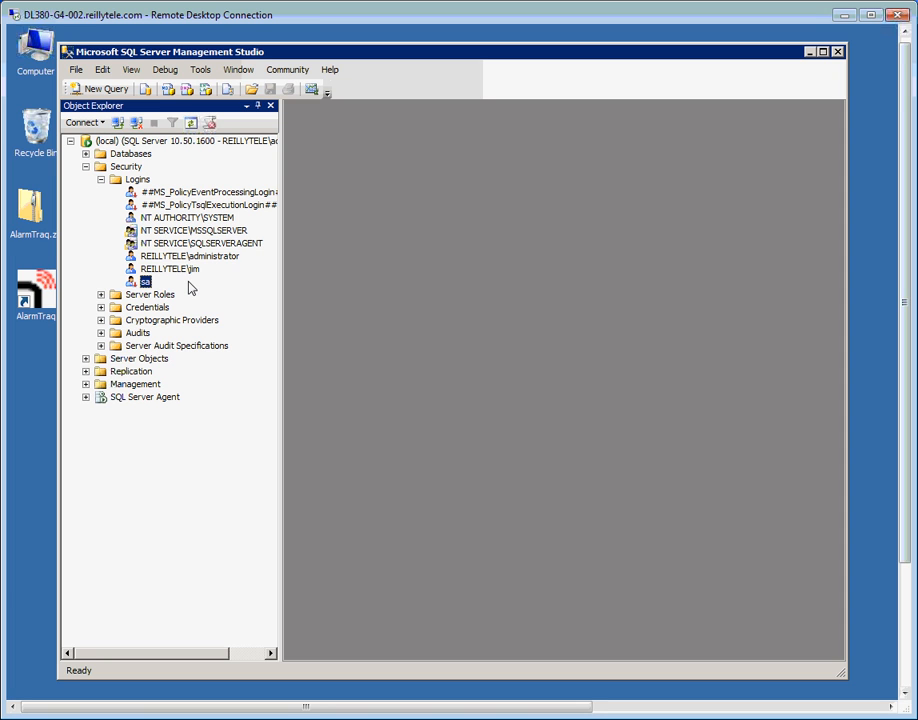
right_click(147, 286)
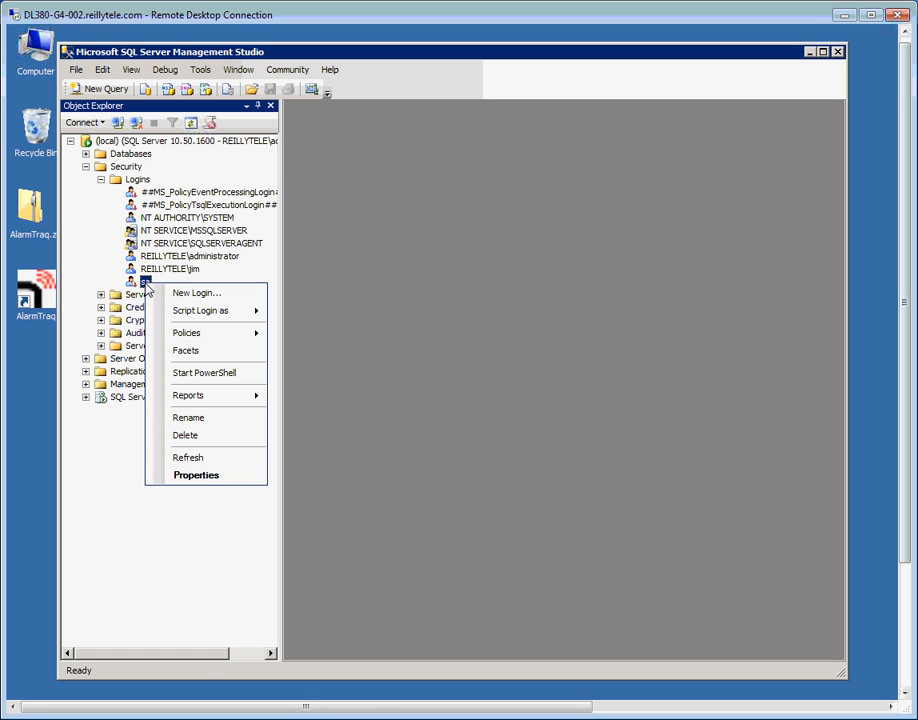
left_click(206, 476)
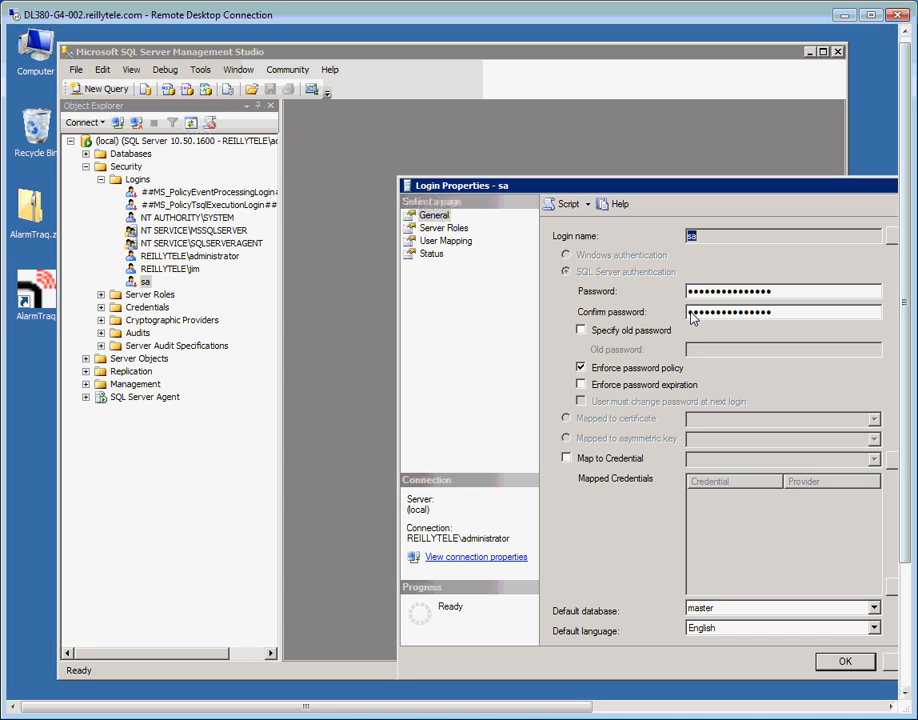
Enter and confirm a new sa password and turn off Enforce password policy.
double_click(783, 291)
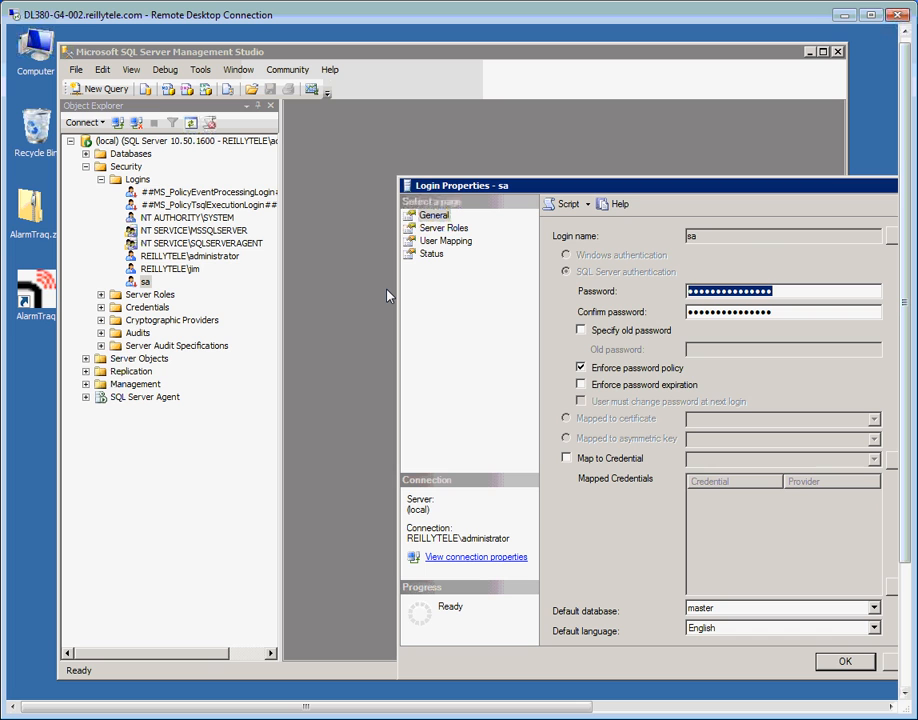
type("•••••••••")
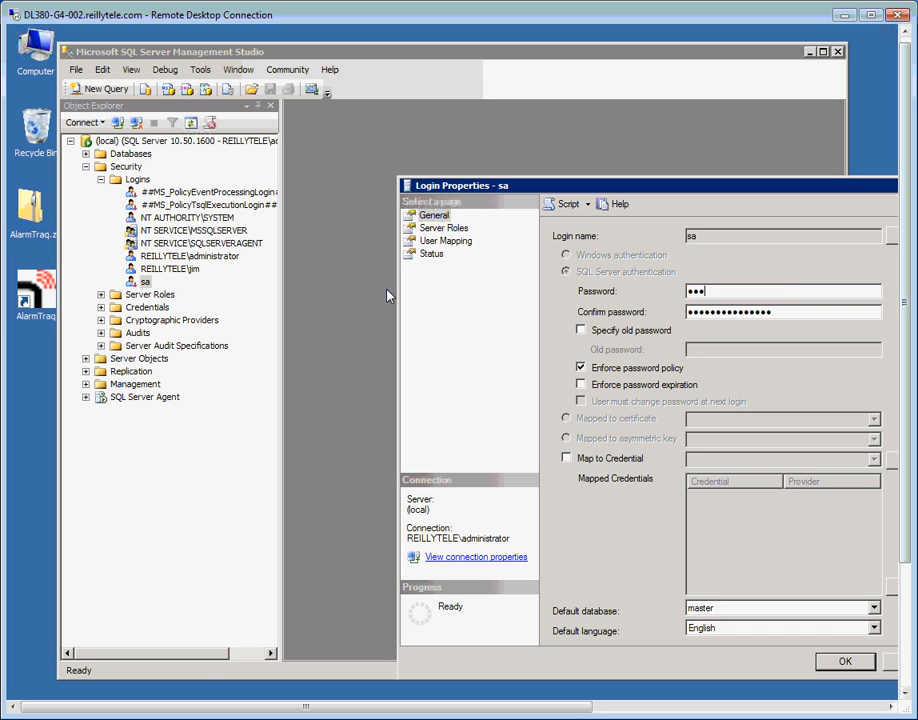
key("Tab")
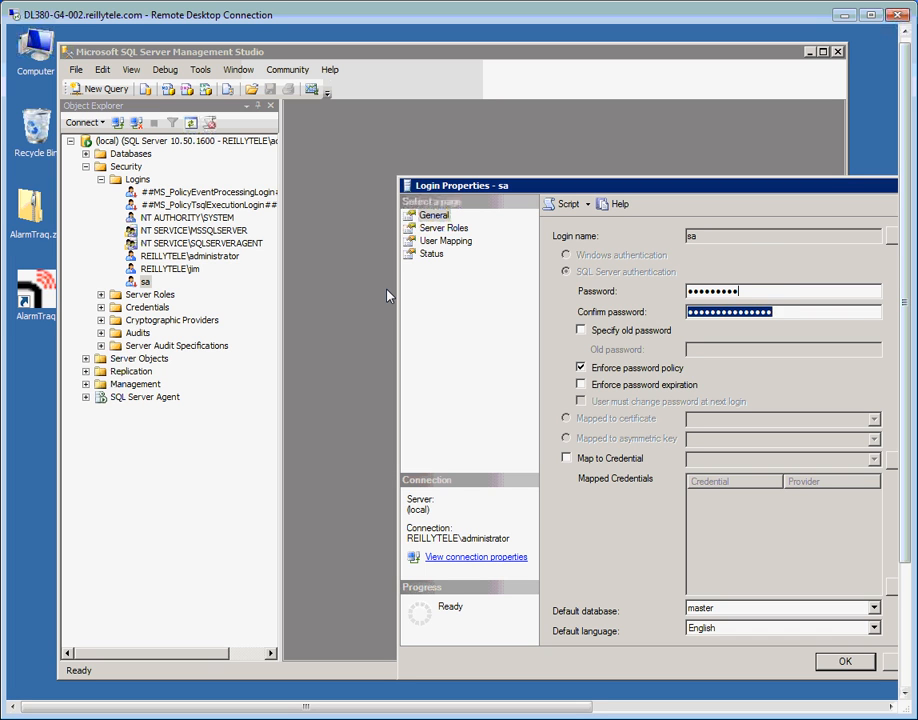
type("••••••••••")
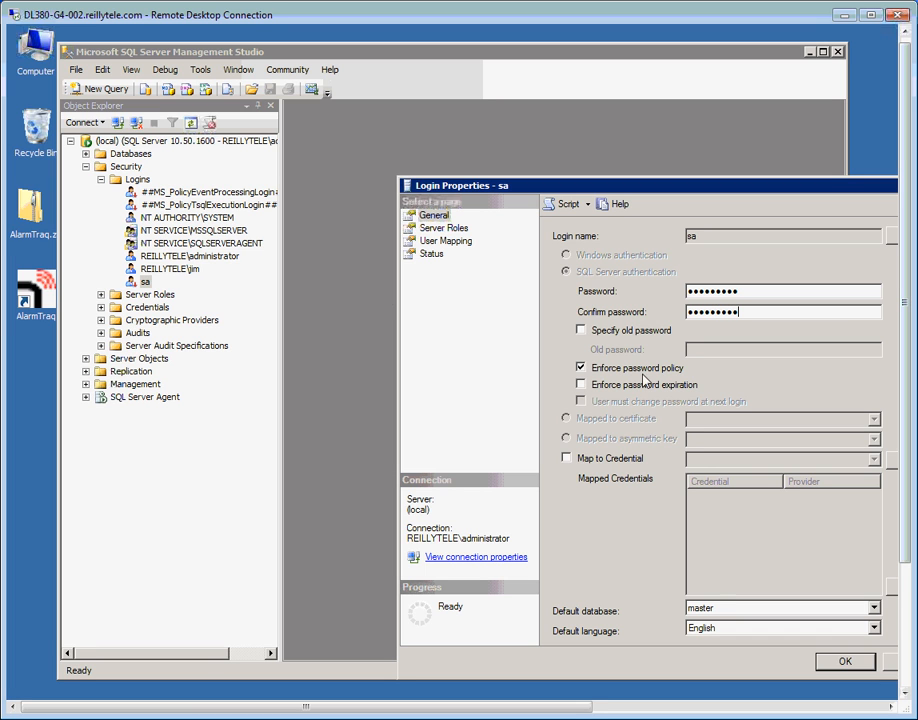
left_click(581, 368)
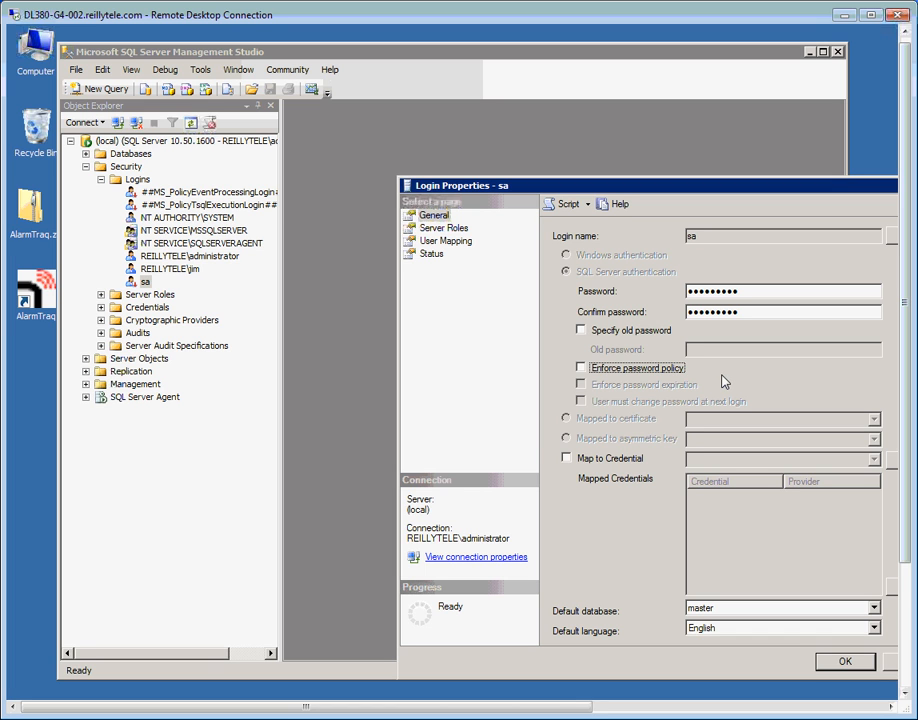
Set the sa login to Enabled on the Status page and save.
left_click(431, 255)
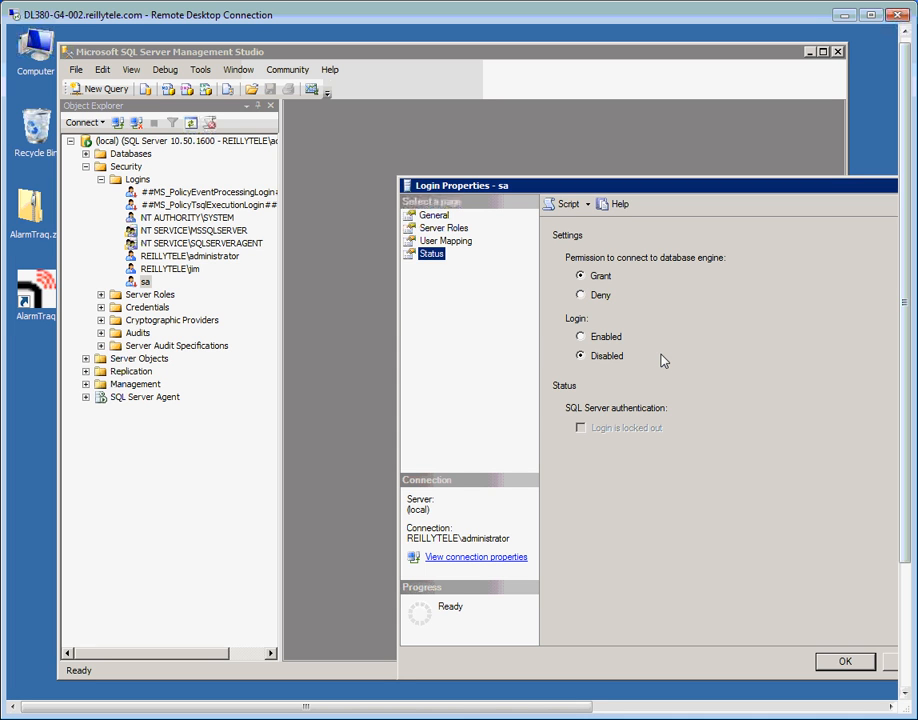
left_click(580, 337)
left_click(846, 664)
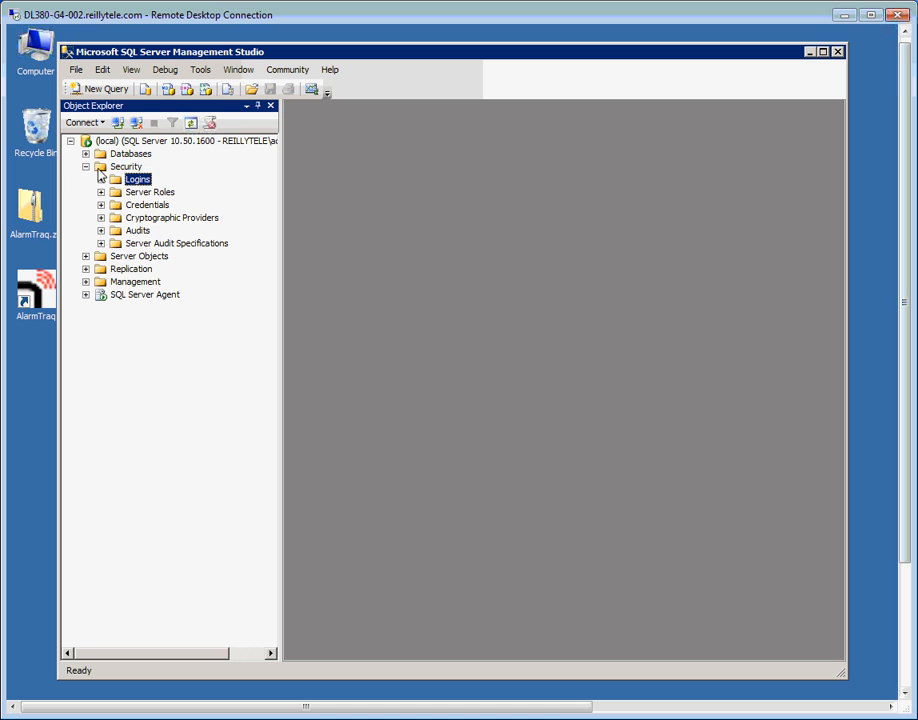
Bring up the File > Open > File dialog and browse to Local Disk (C:).
left_click(86, 166)
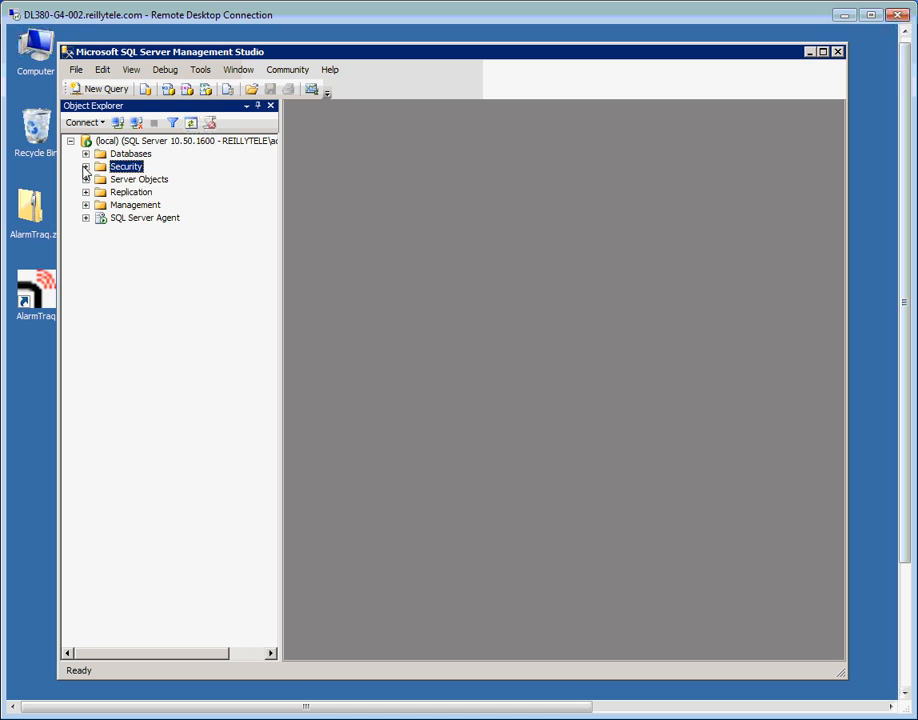
left_click(73, 70)
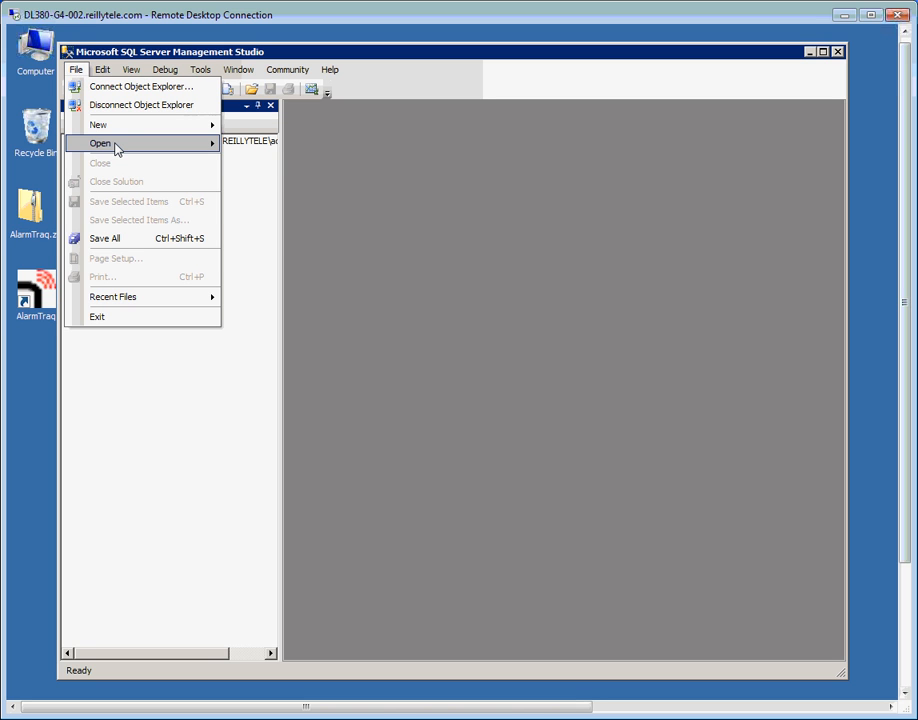
mouse_move(116, 148)
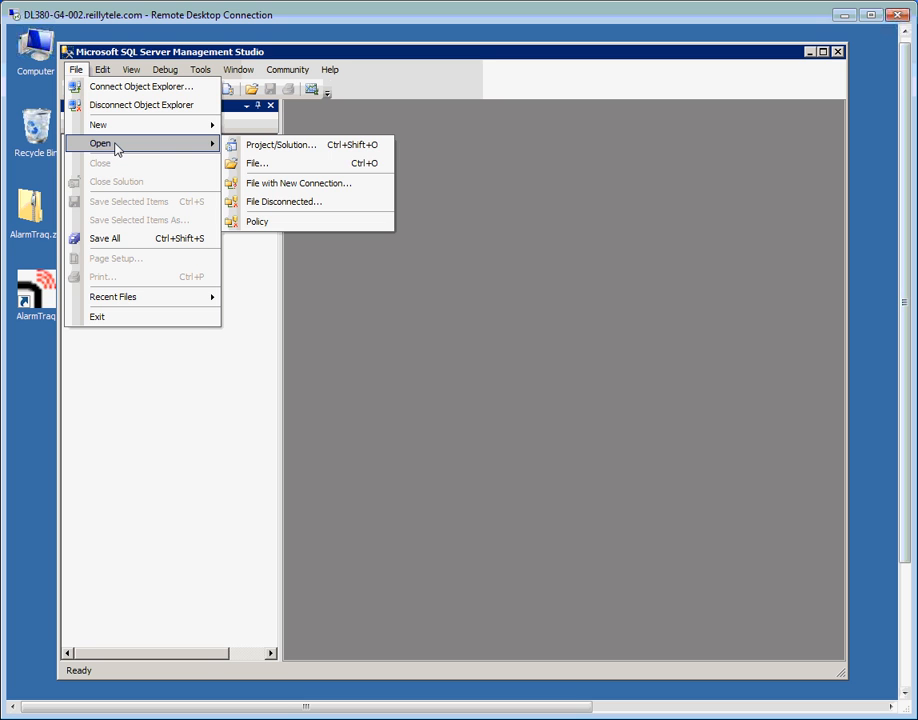
left_click(244, 164)
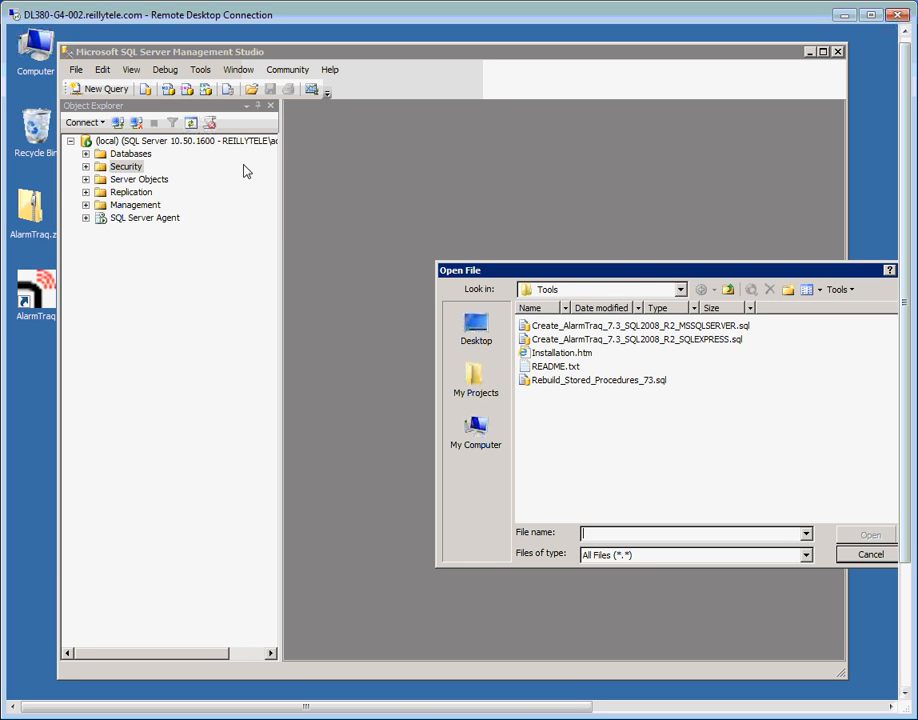
left_click_drag(625, 268, 451, 219)
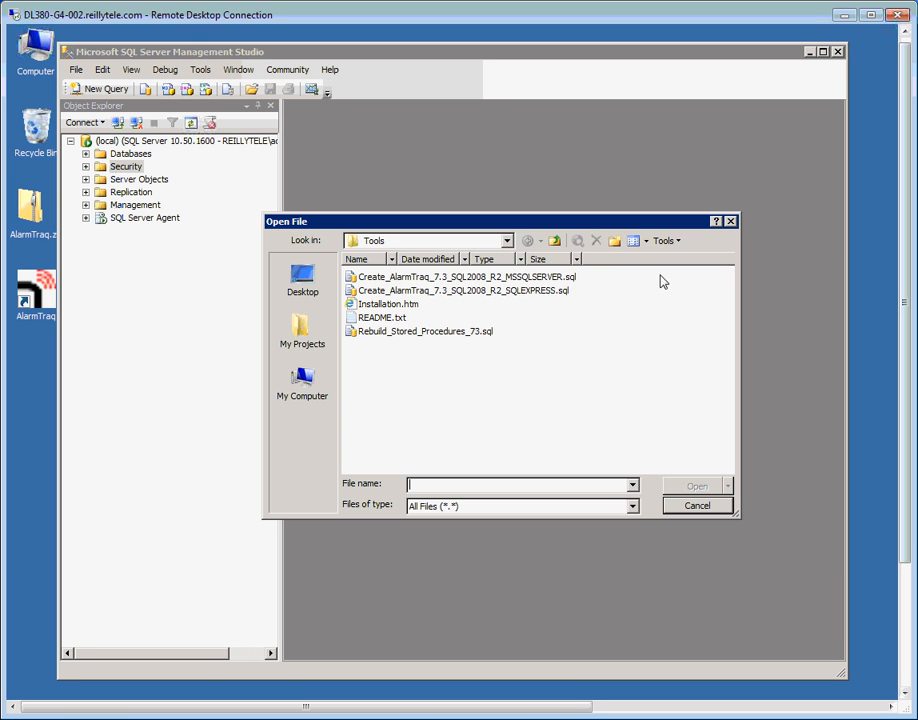
left_click(554, 241)
left_click(555, 242)
left_click(555, 242)
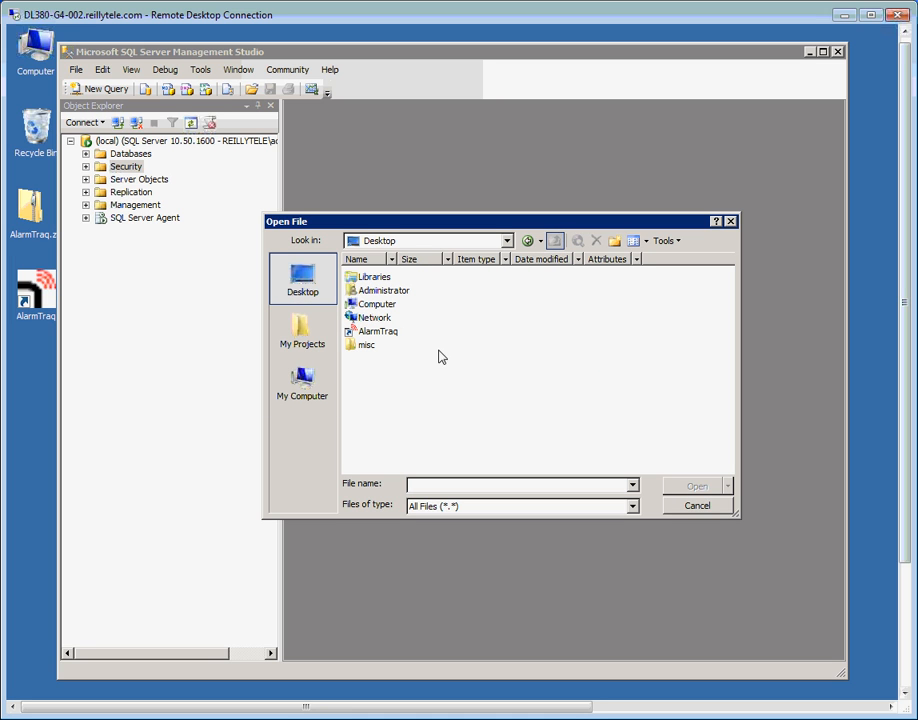
double_click(385, 304)
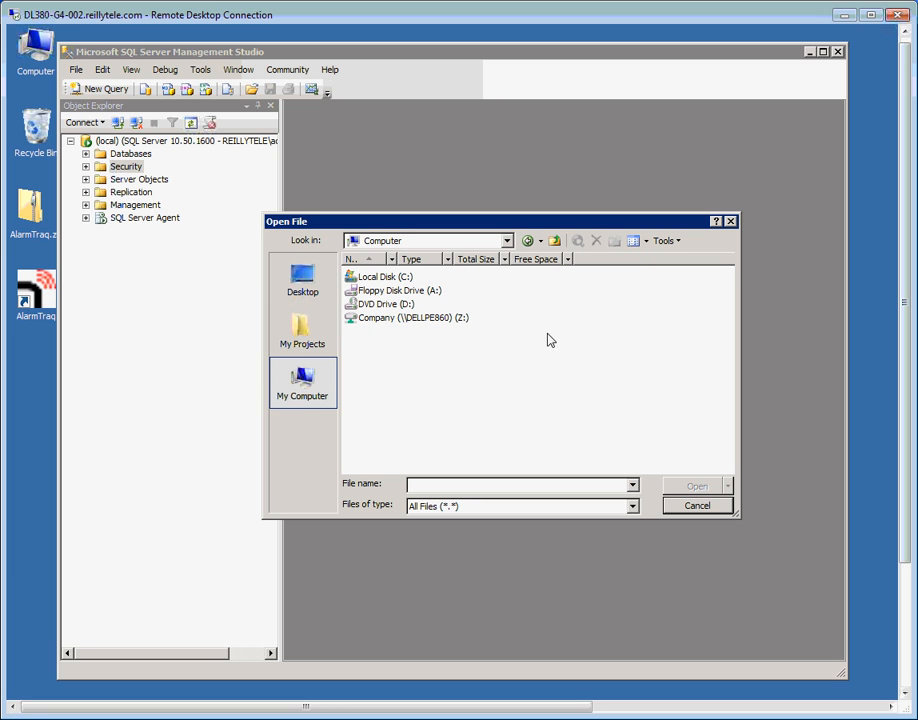
double_click(398, 277)
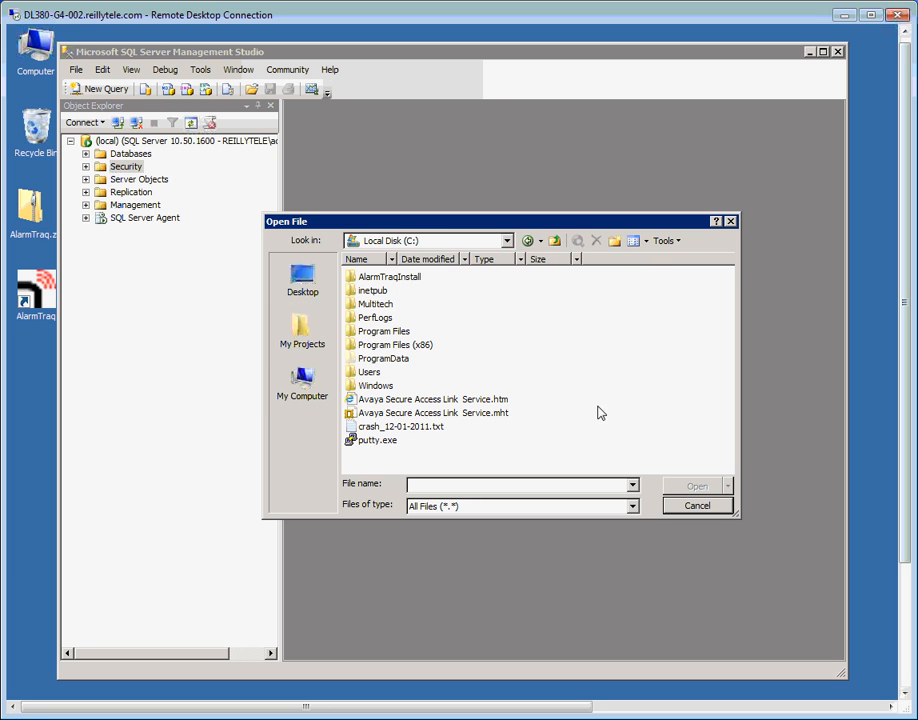
Open Create_AlarmTraq_7.3_SQL2008_R2_MSSQLSERVER.sql from C:\Program Files (x86)\AlarmTraq\Tools.
left_click(368, 348)
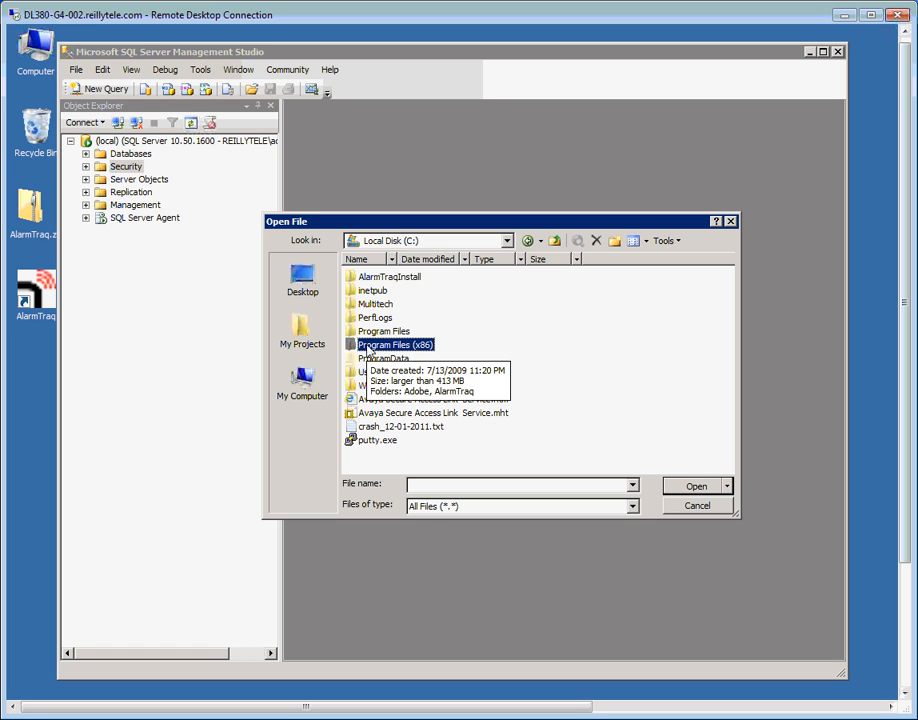
double_click(368, 348)
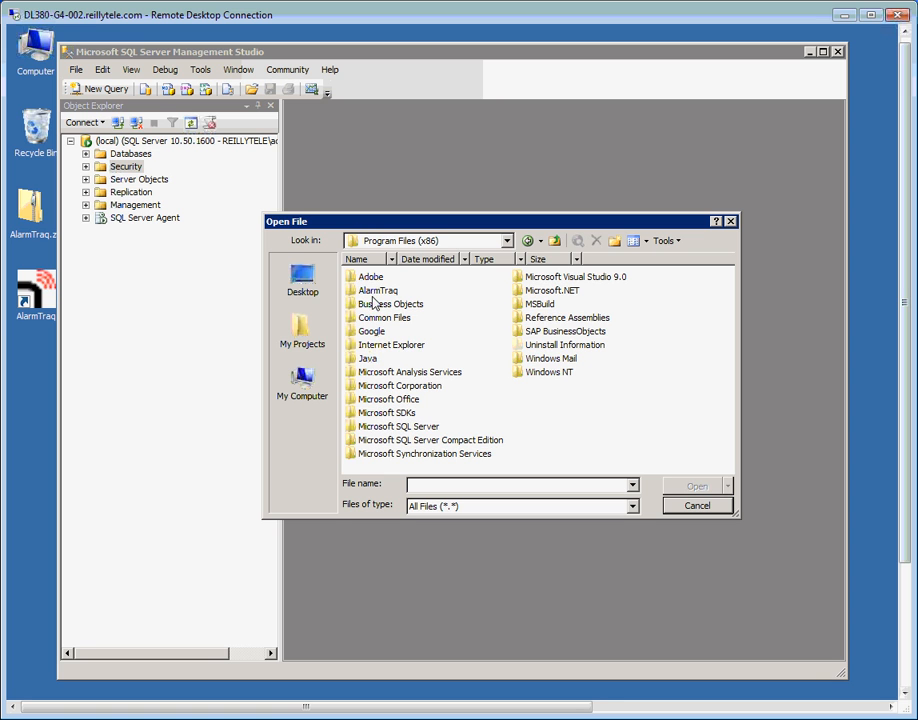
left_click(374, 291)
double_click(374, 291)
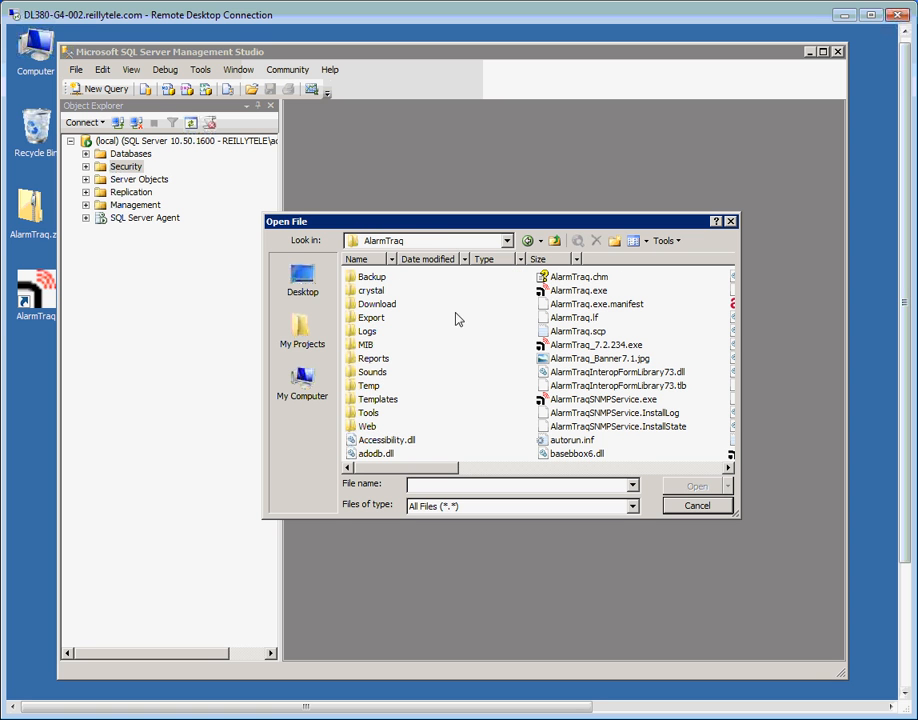
double_click(369, 413)
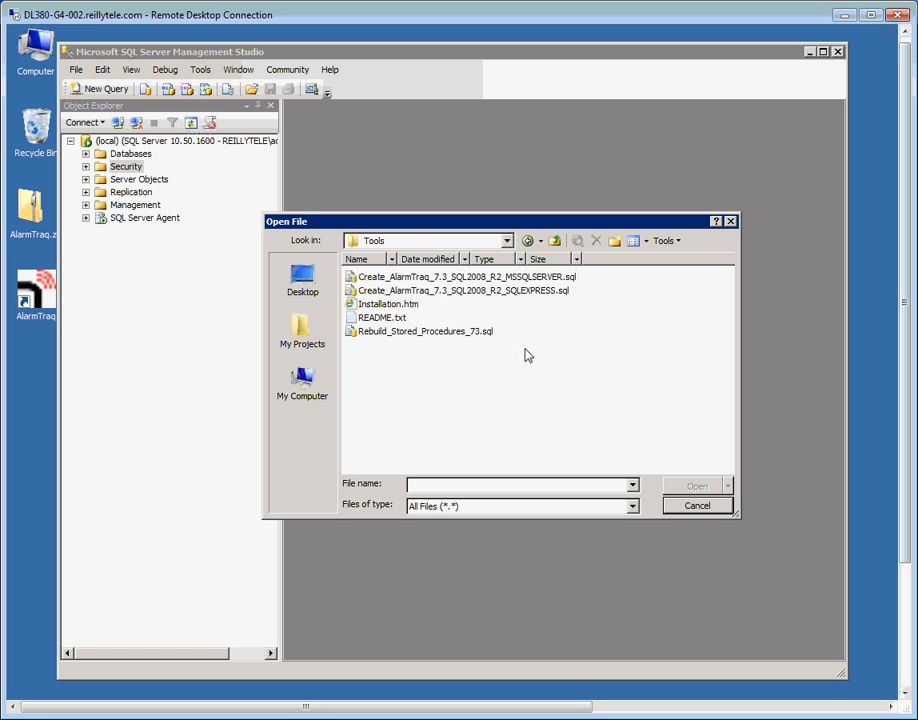
left_click(402, 283)
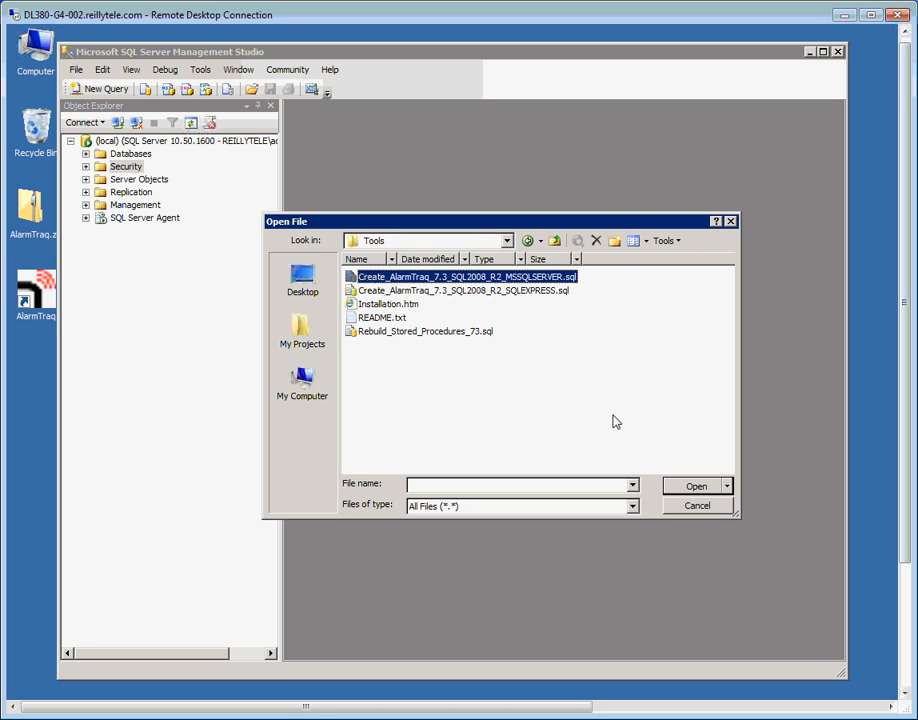
left_click(709, 487)
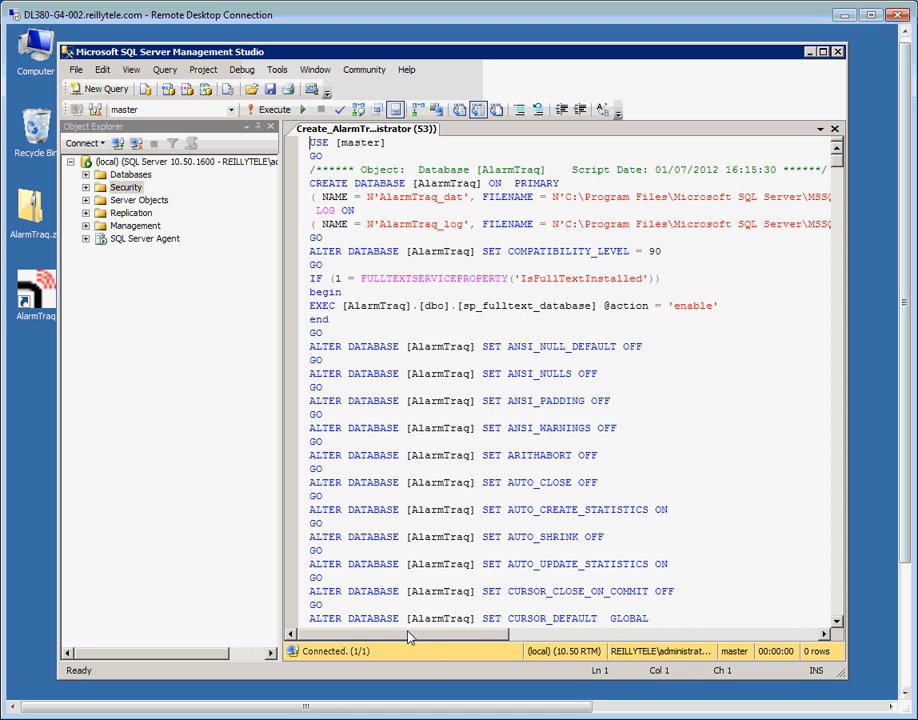
left_click_drag(410, 636, 485, 636)
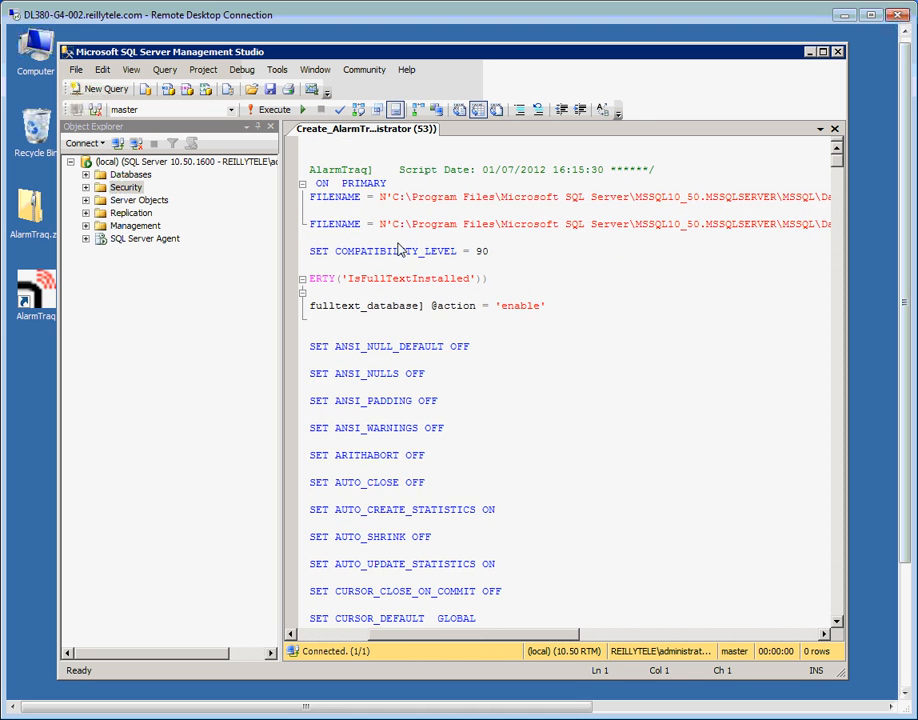
left_click_drag(393, 197, 738, 197)
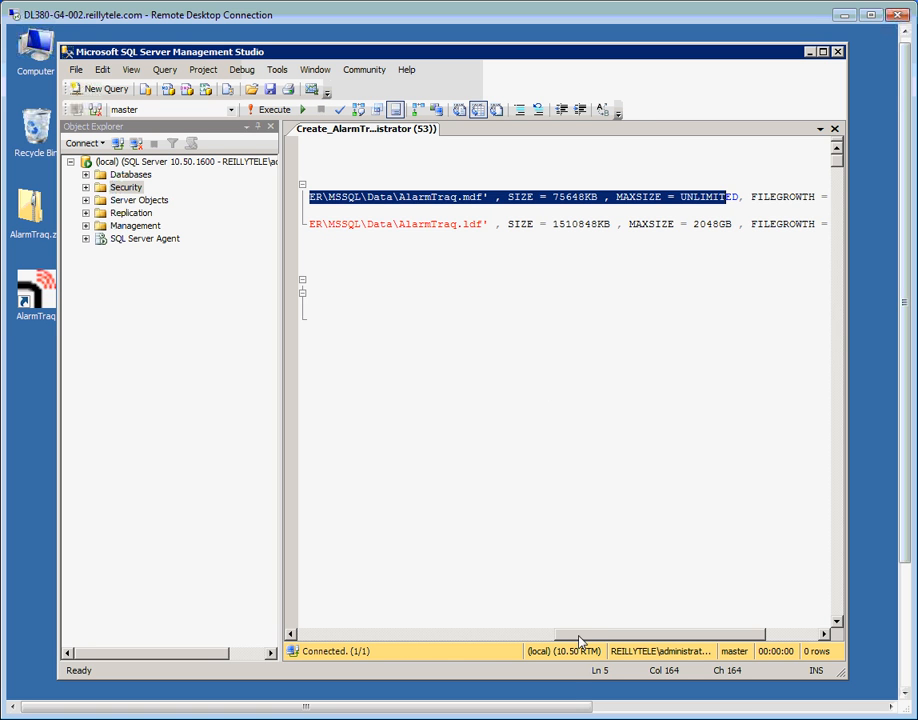
left_click_drag(580, 641, 445, 639)
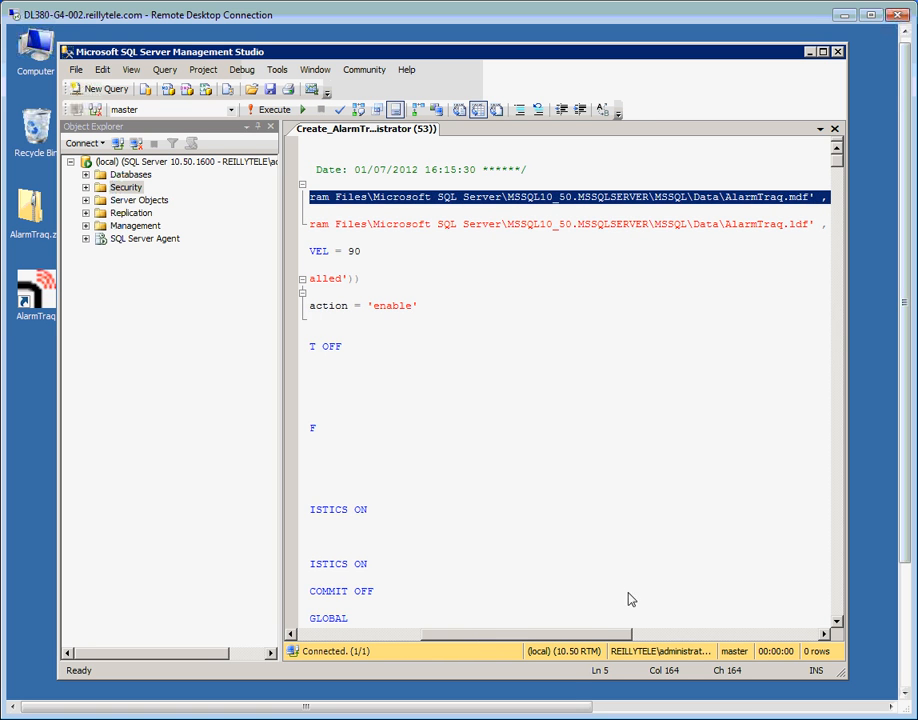
left_click(601, 404)
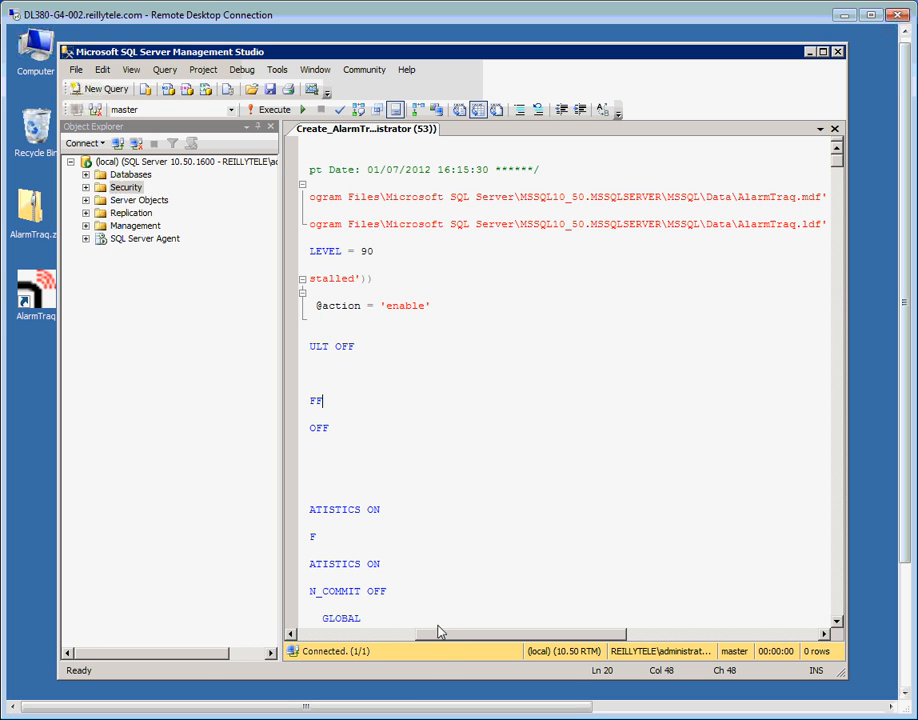
left_click_drag(436, 638, 325, 640)
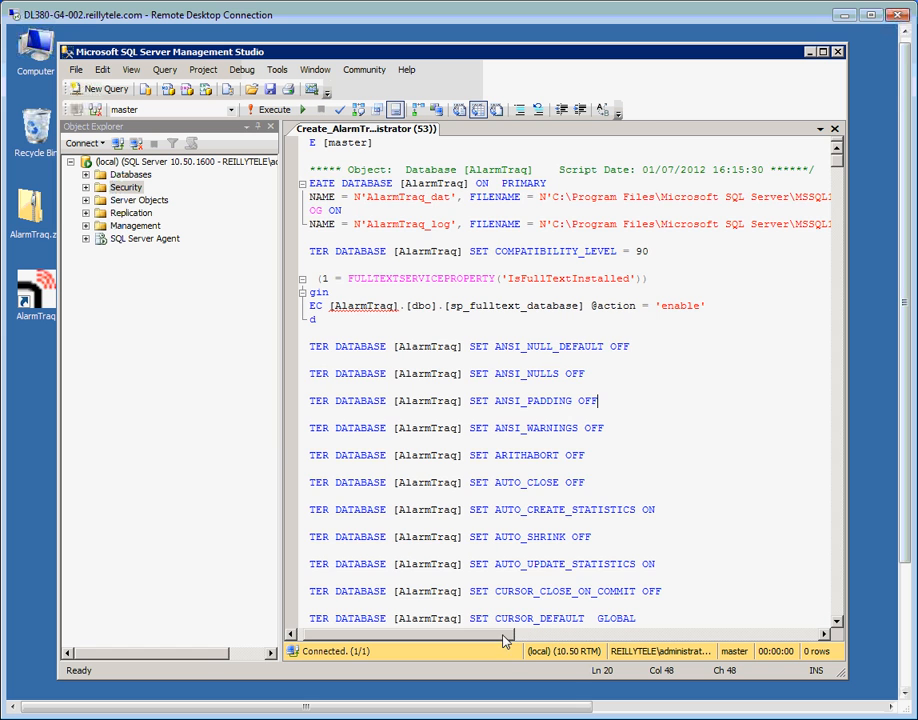
left_click_drag(506, 635, 612, 636)
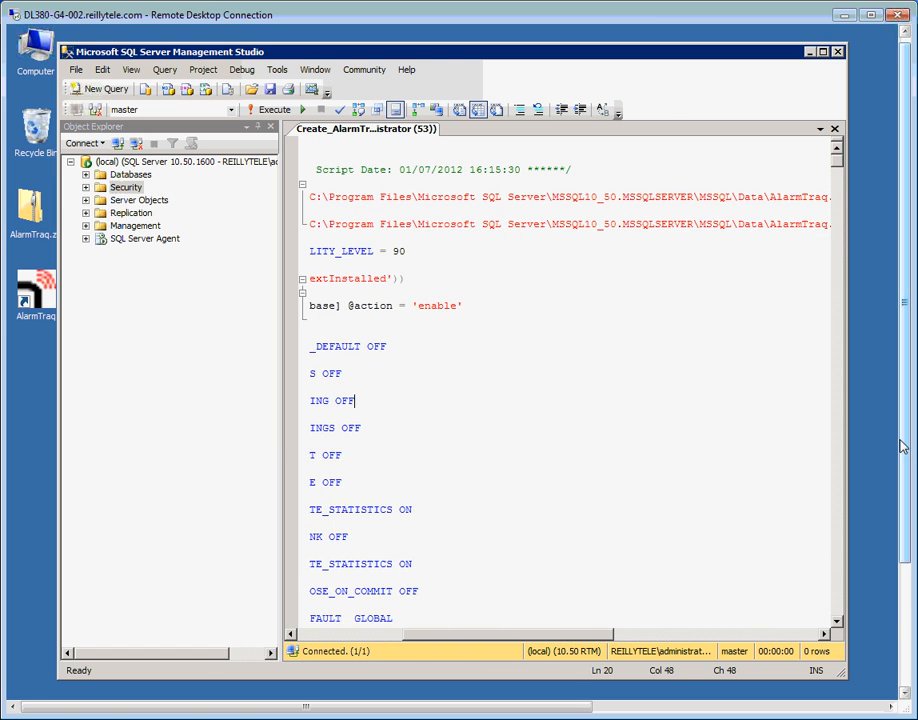
scroll(905, 456, "down", 1)
left_click_drag(905, 456, 910, 570)
Browse to C:\Program Files\Microsoft SQL Server and compare MSSQL10_50.MSSQLSERVER with the script's path.
left_click(40, 686)
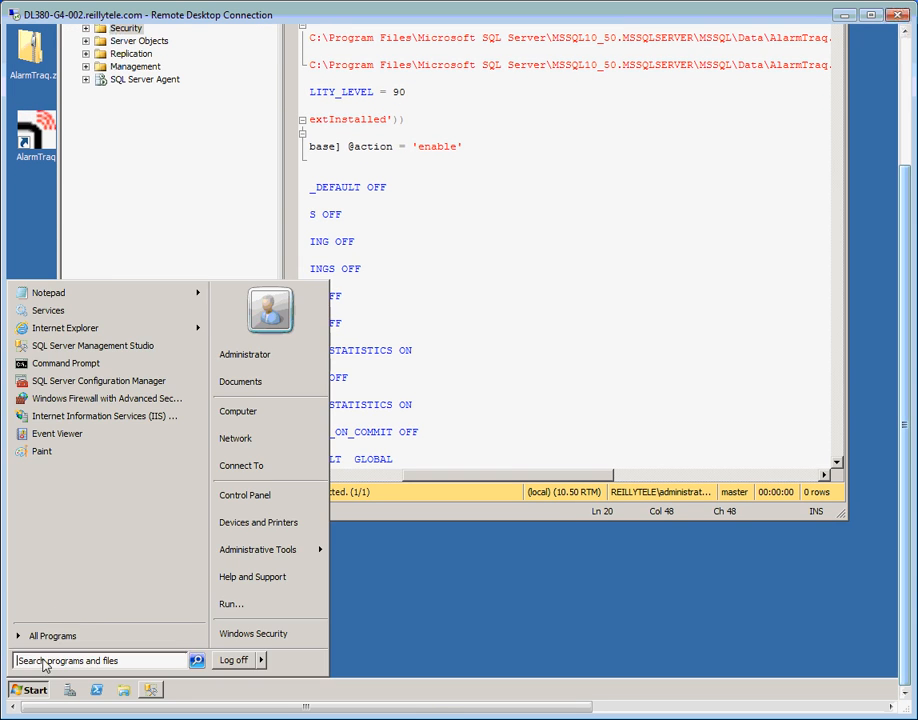
left_click(248, 413)
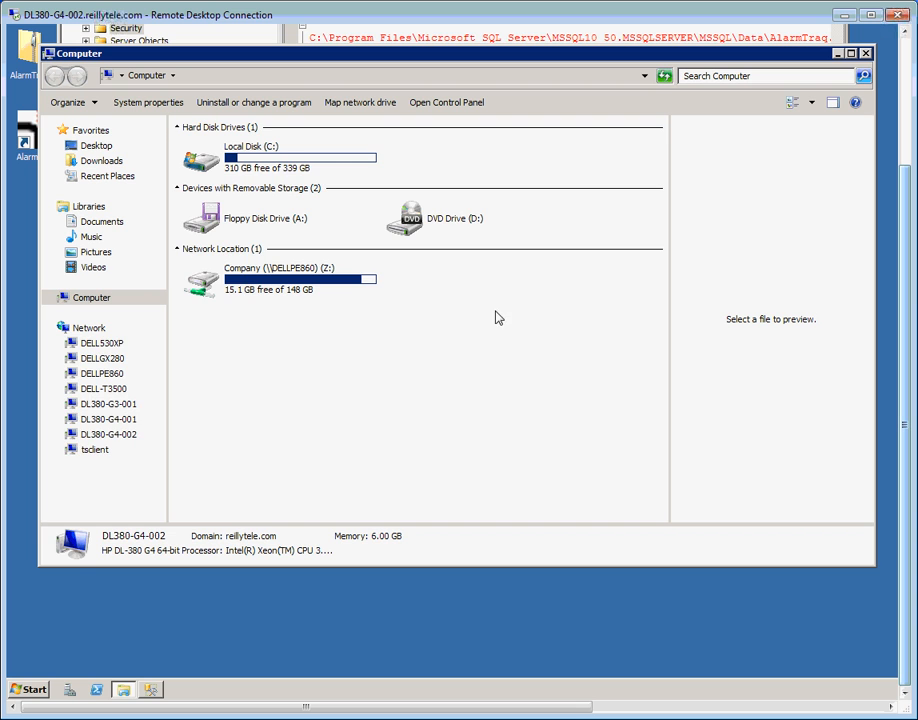
left_click(280, 160)
double_click(280, 160)
double_click(248, 206)
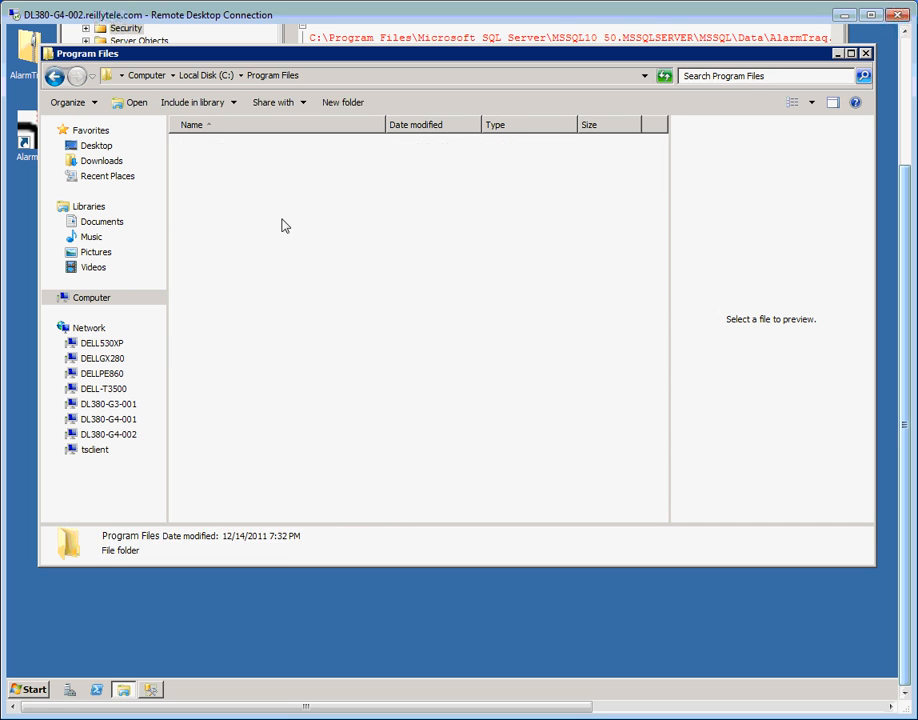
double_click(250, 238)
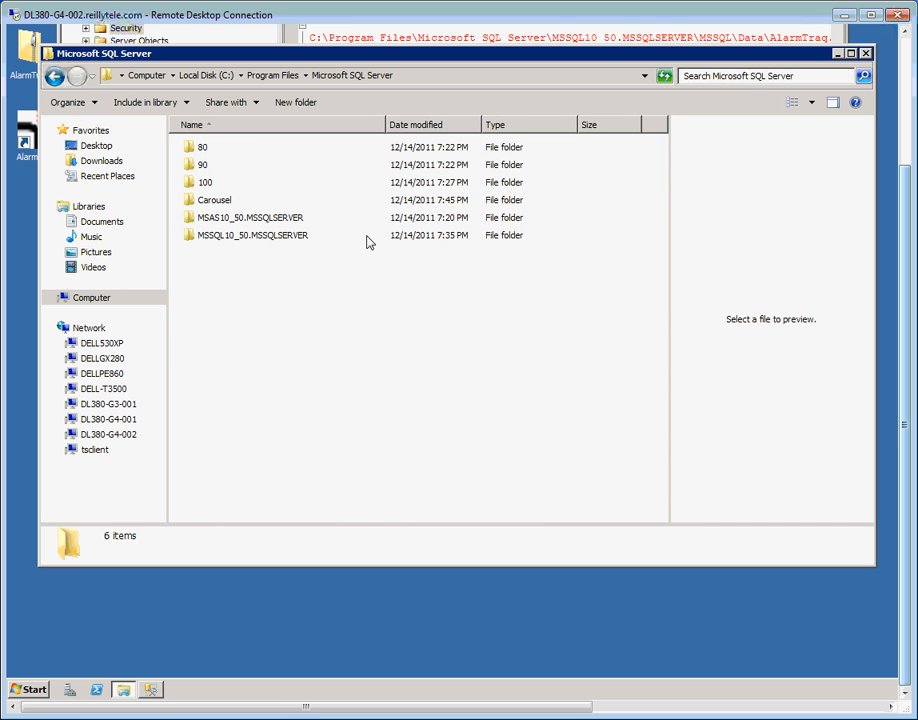
left_click(226, 237)
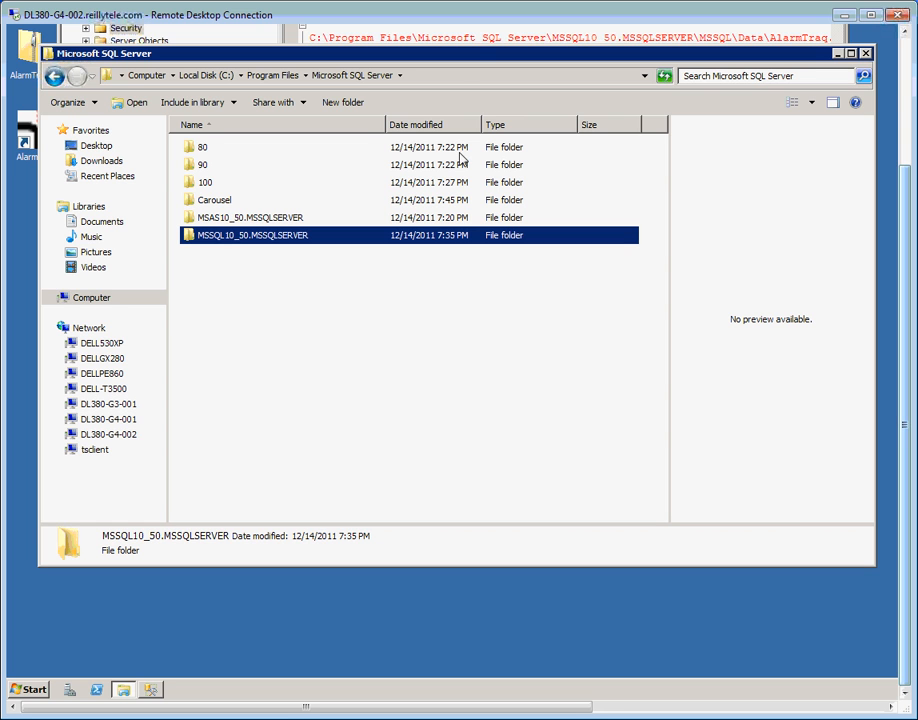
left_click_drag(467, 57, 463, 125)
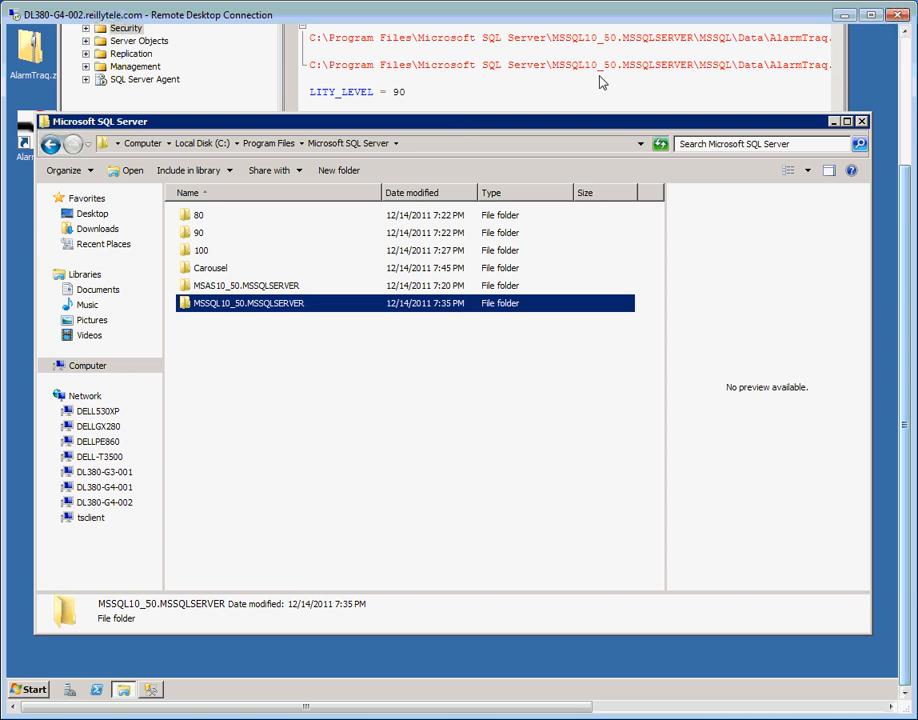
left_click(553, 67)
left_click(687, 70, "shift")
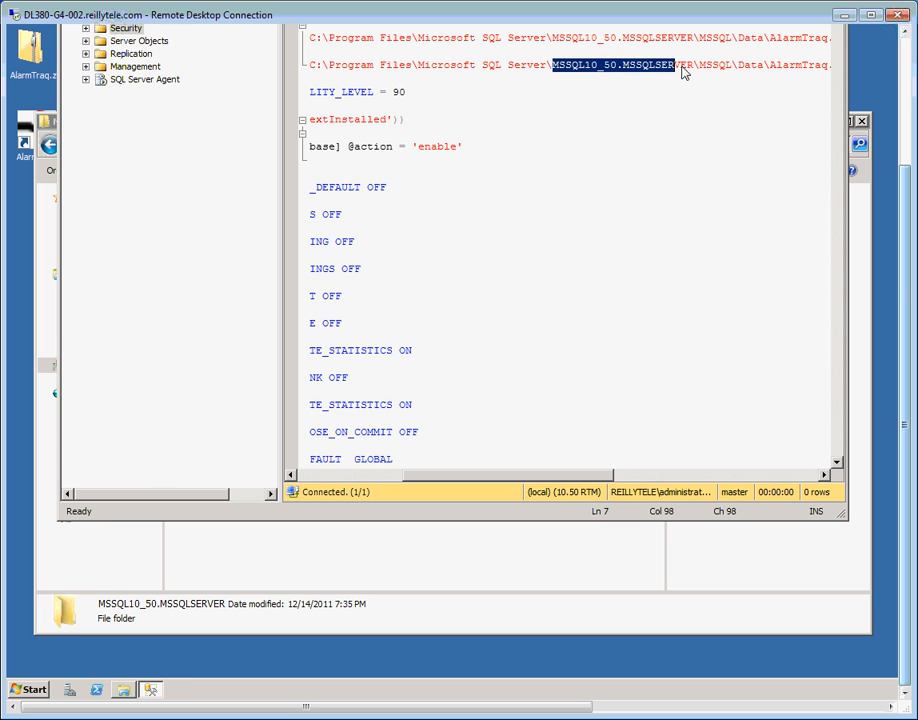
Execute the Create_AlarmTraq script so the AlarmTraq database is created with commands completed.
key("Down")
key("Down")
key("Down")
key("Down")
key("Down")
scroll(898, 282, "up", 3)
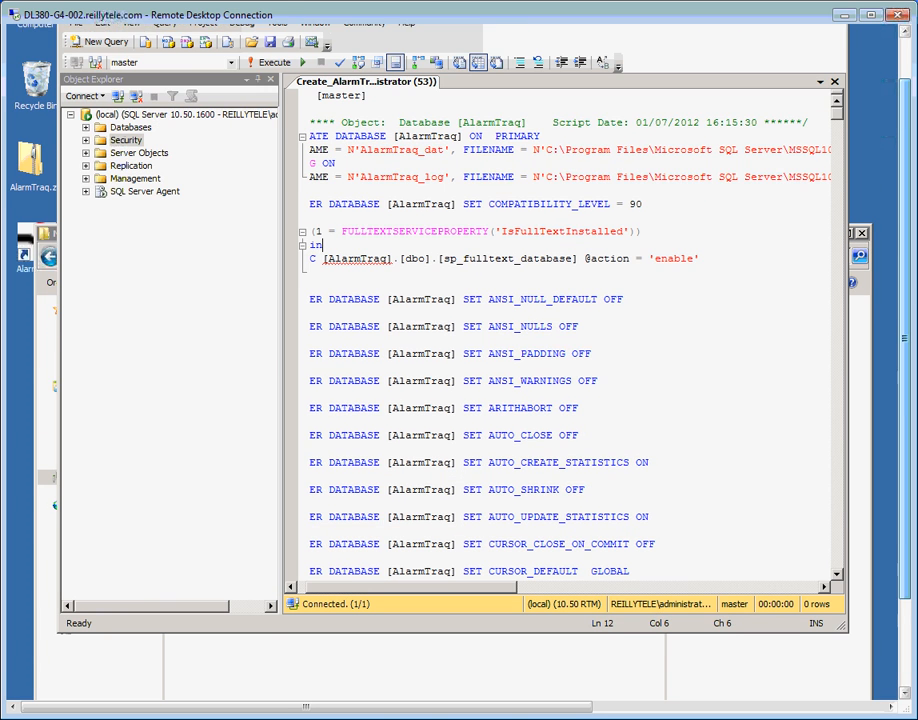
left_click(272, 80)
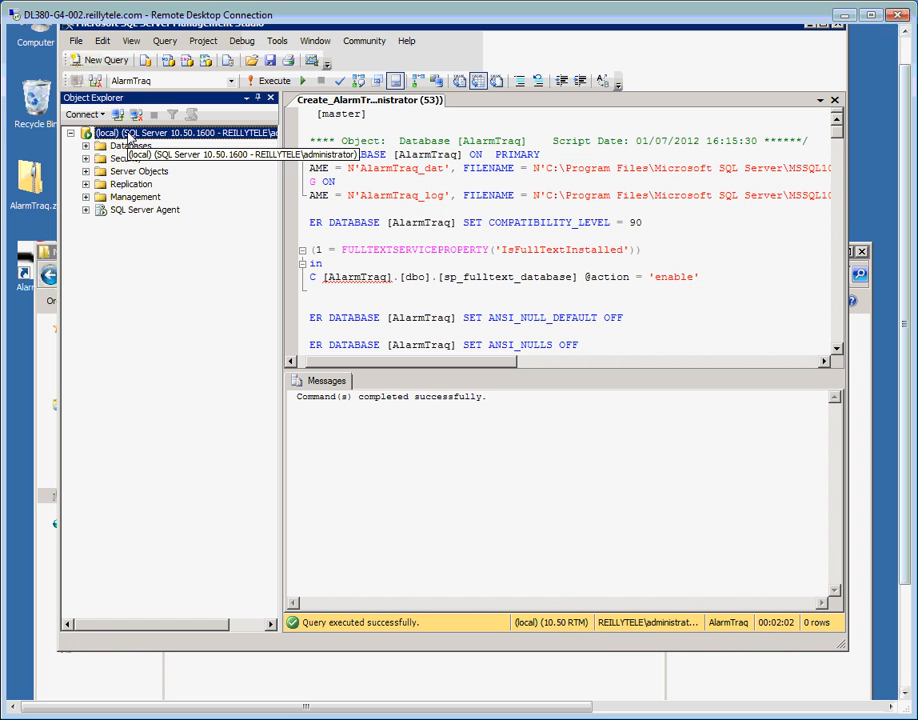
Refresh the server tree and expand Databases to inspect the new AlarmTraq database's tables.
right_click(128, 136)
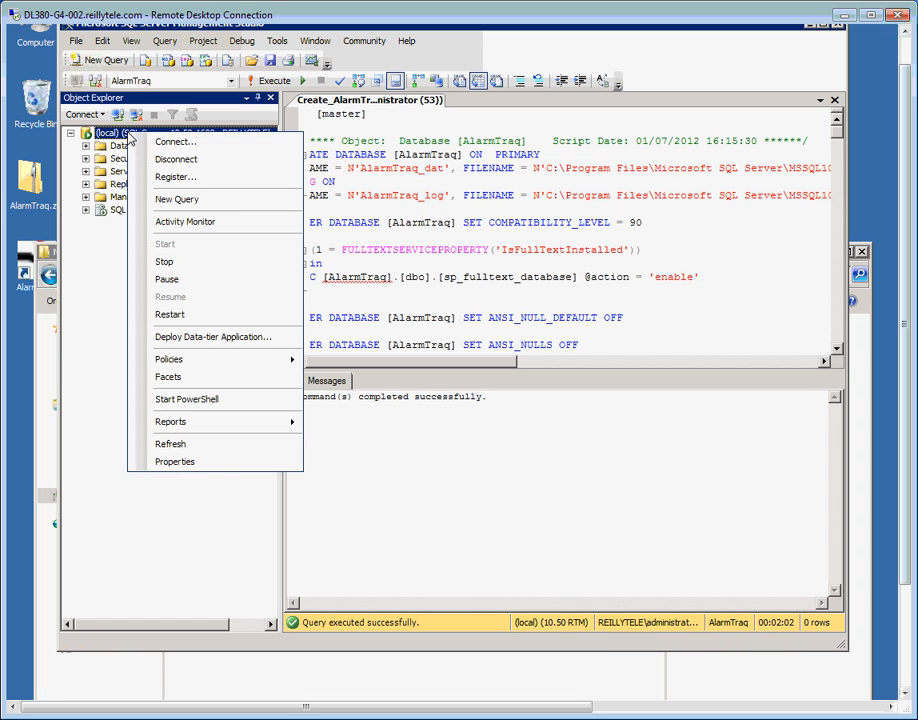
left_click(184, 449)
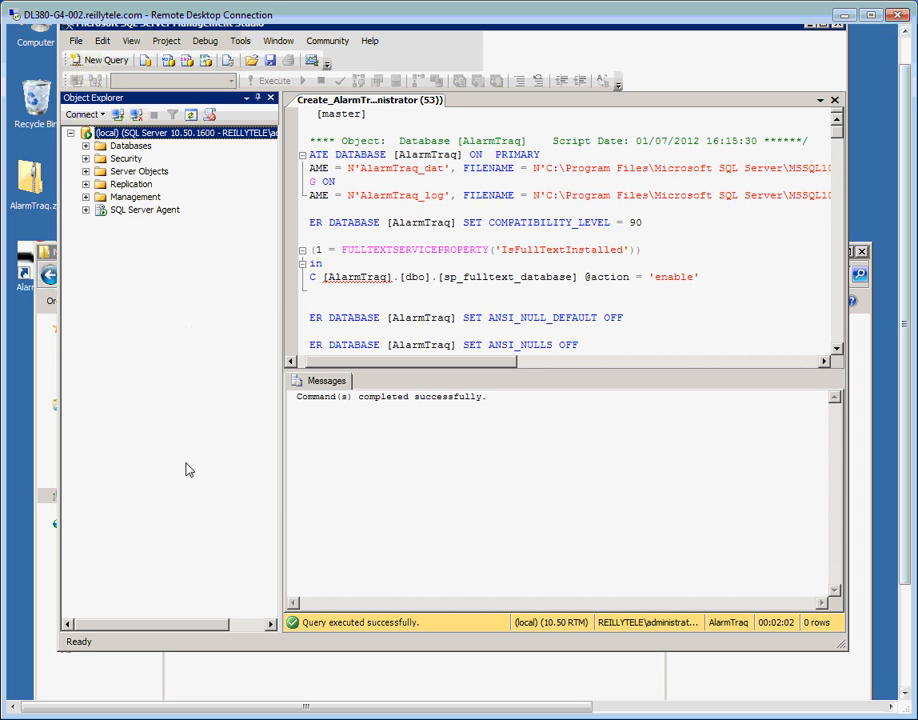
left_click(86, 145)
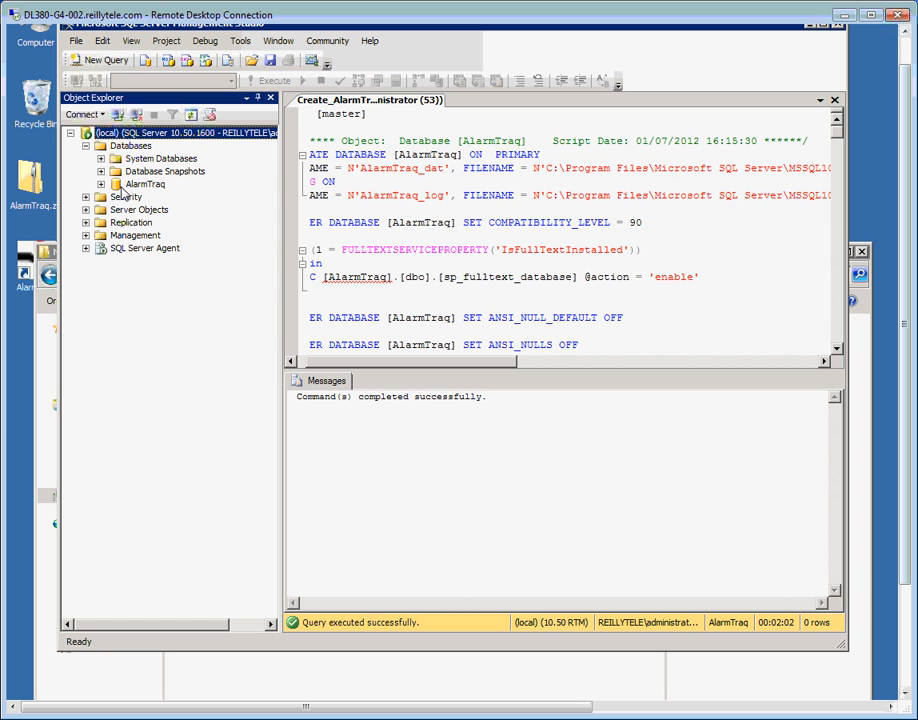
left_click(101, 186)
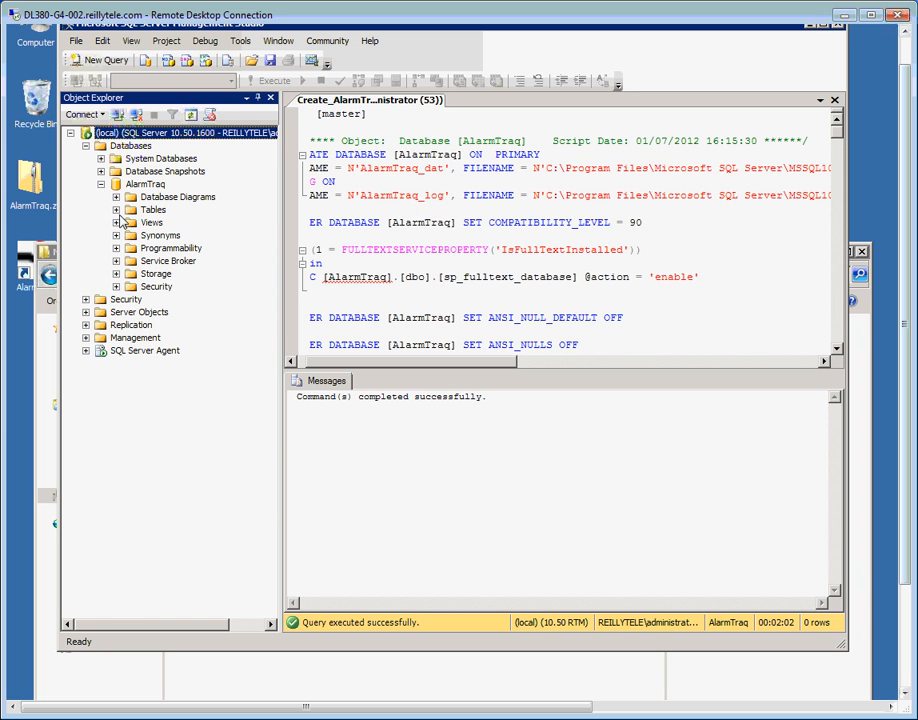
left_click(116, 204)
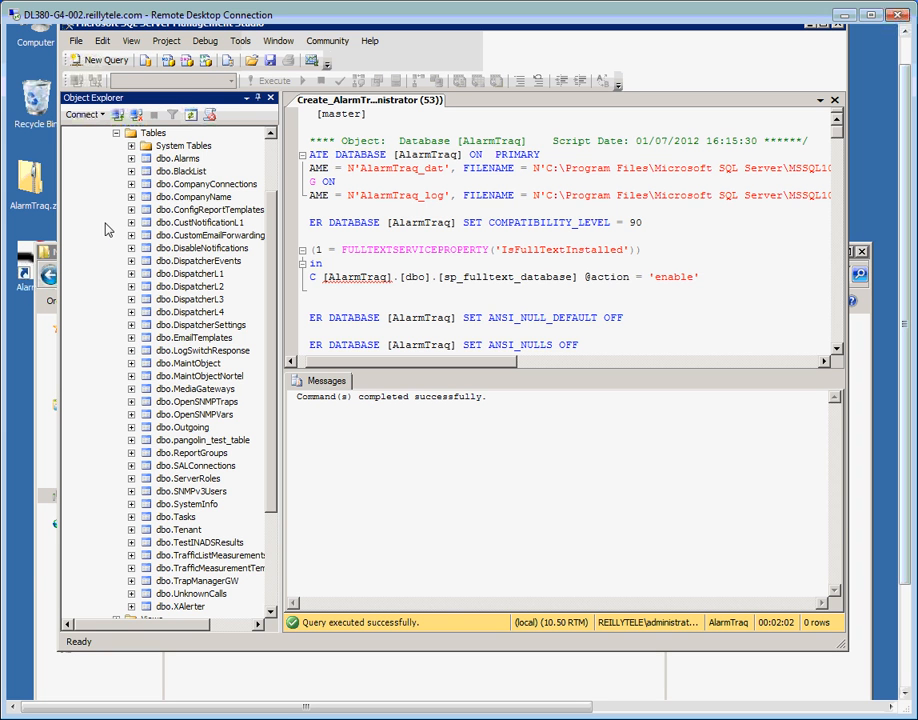
left_click(116, 133)
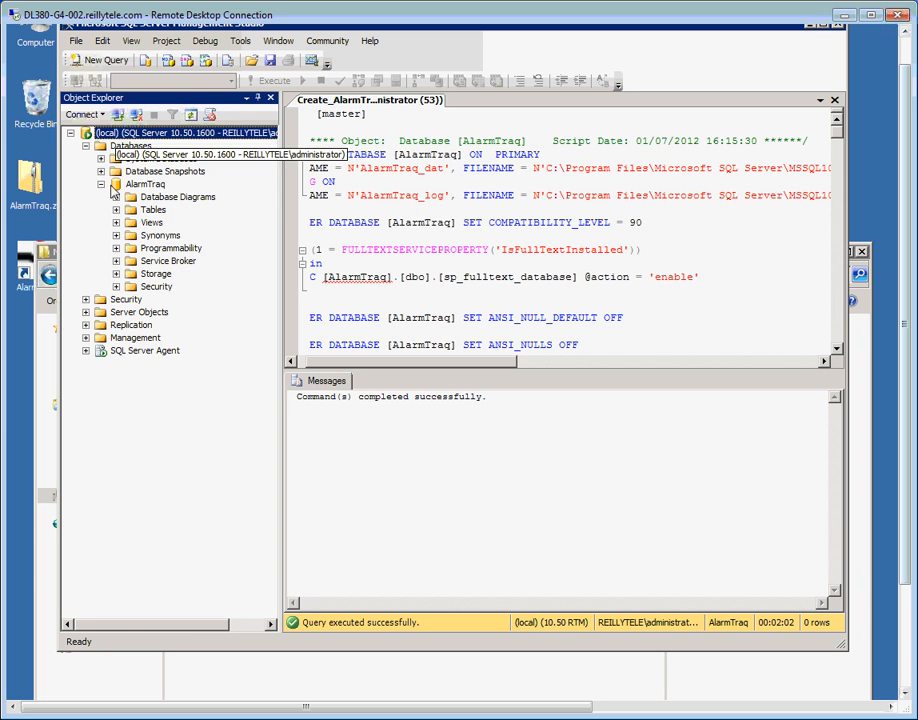
Expand AlarmTraq's Stored Procedures and Scalar-valued Functions, then close Management Studio.
left_click(116, 248)
left_click(131, 261)
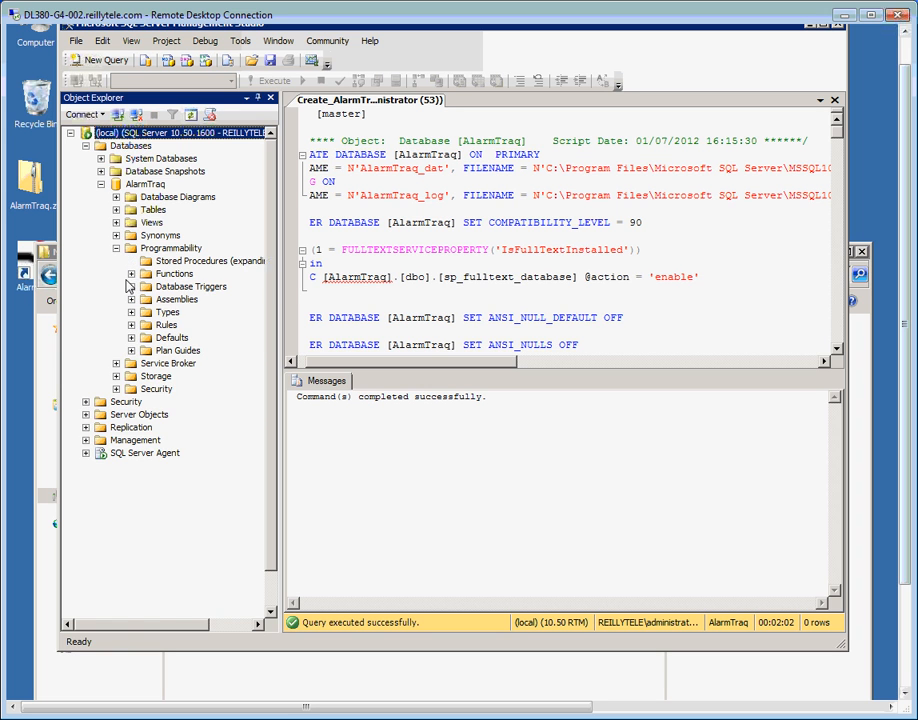
left_click(131, 466)
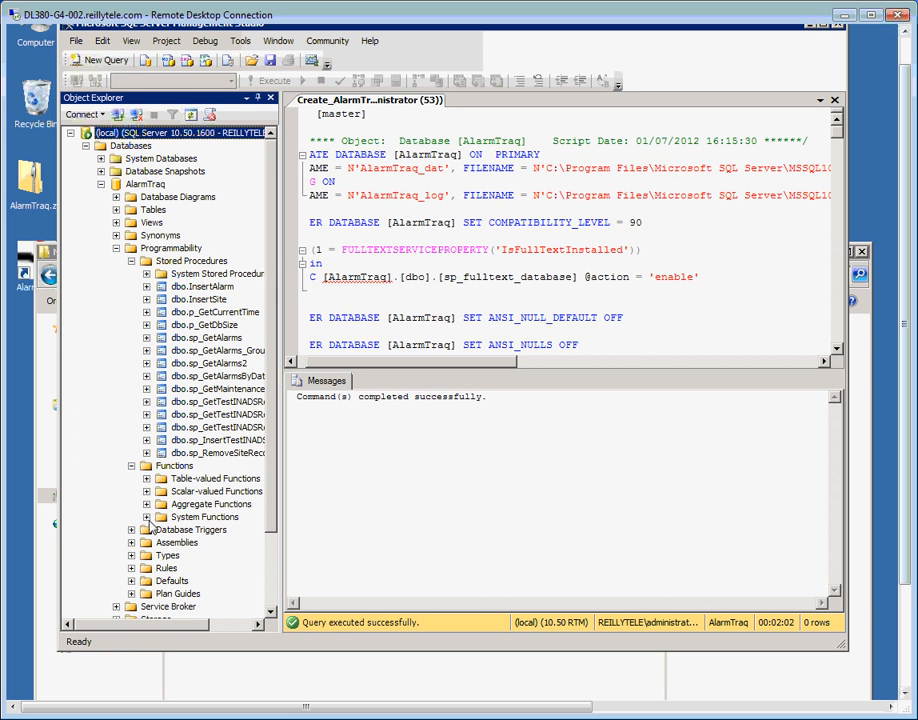
left_click(146, 491)
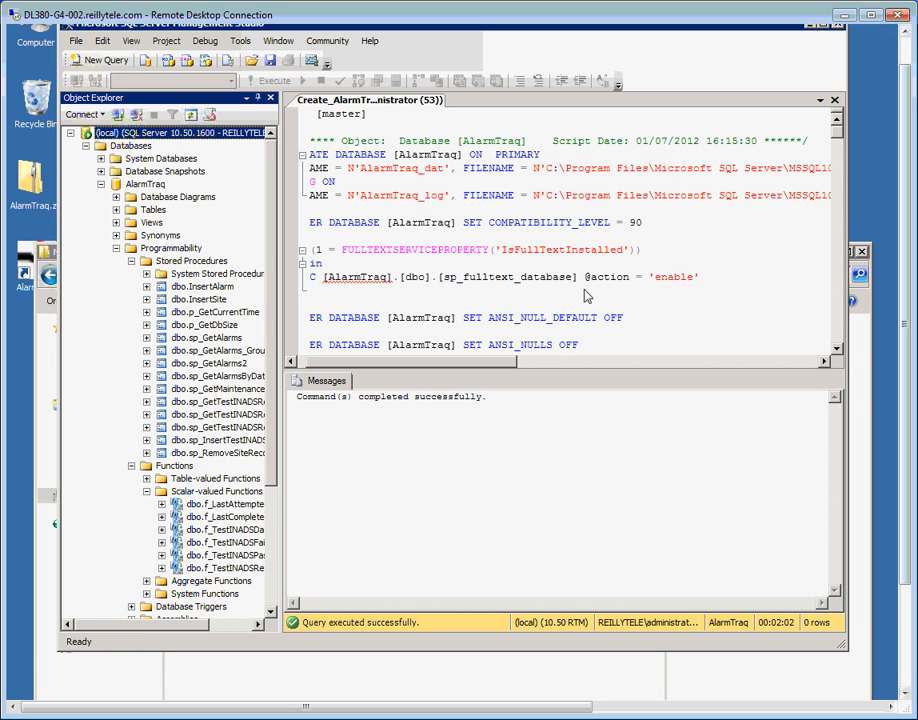
left_click_drag(910, 298, 906, 32)
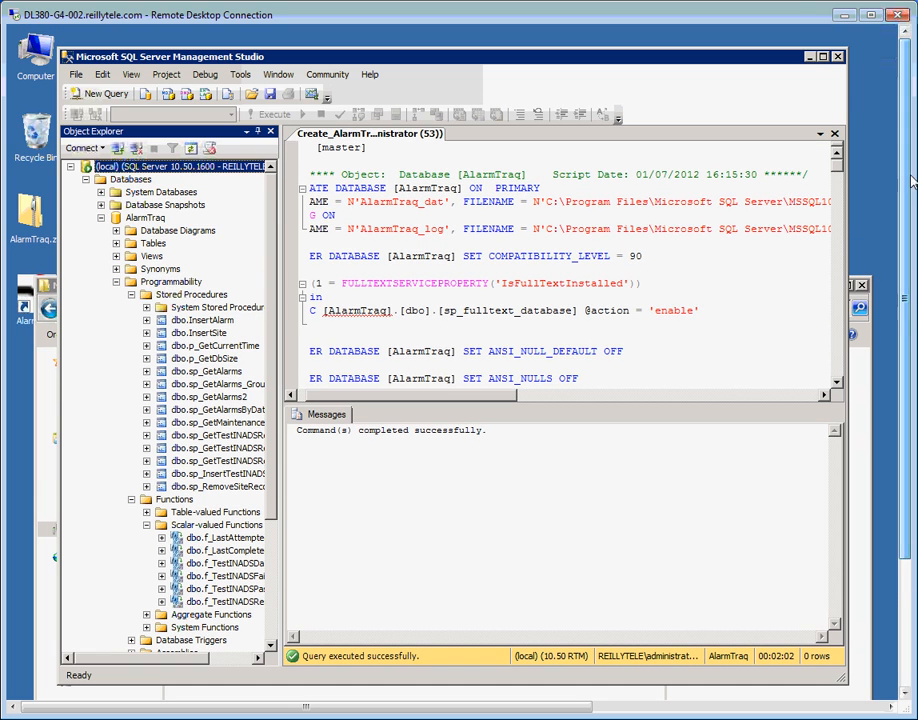
left_click(839, 57)
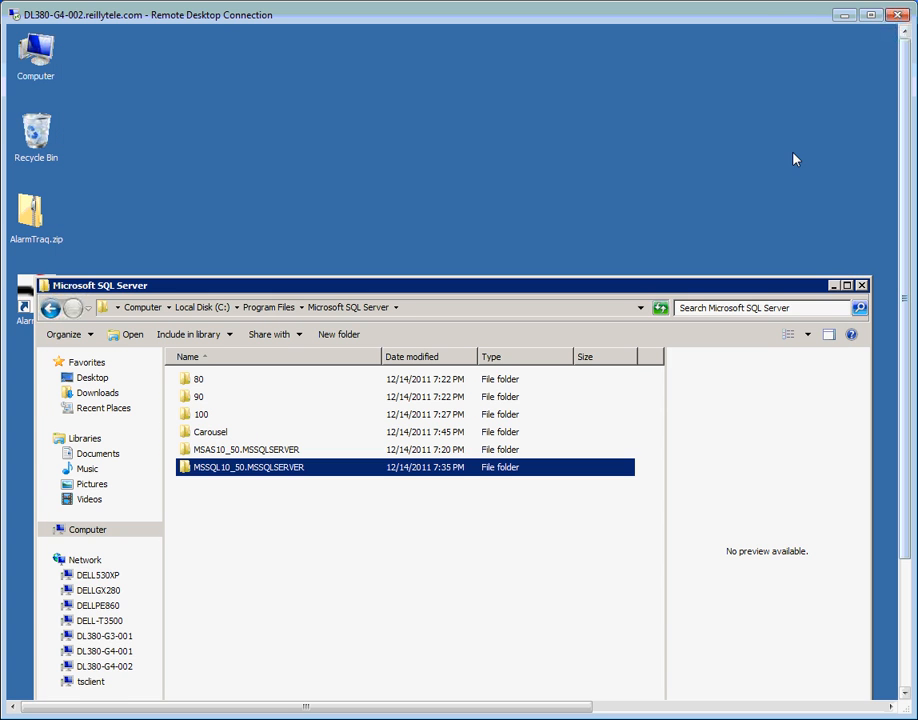
Close the SQL Server folder and launch SQL Server Configuration Manager from Microsoft SQL Server 2008 R2 Configuration Tools.
left_click(861, 285)
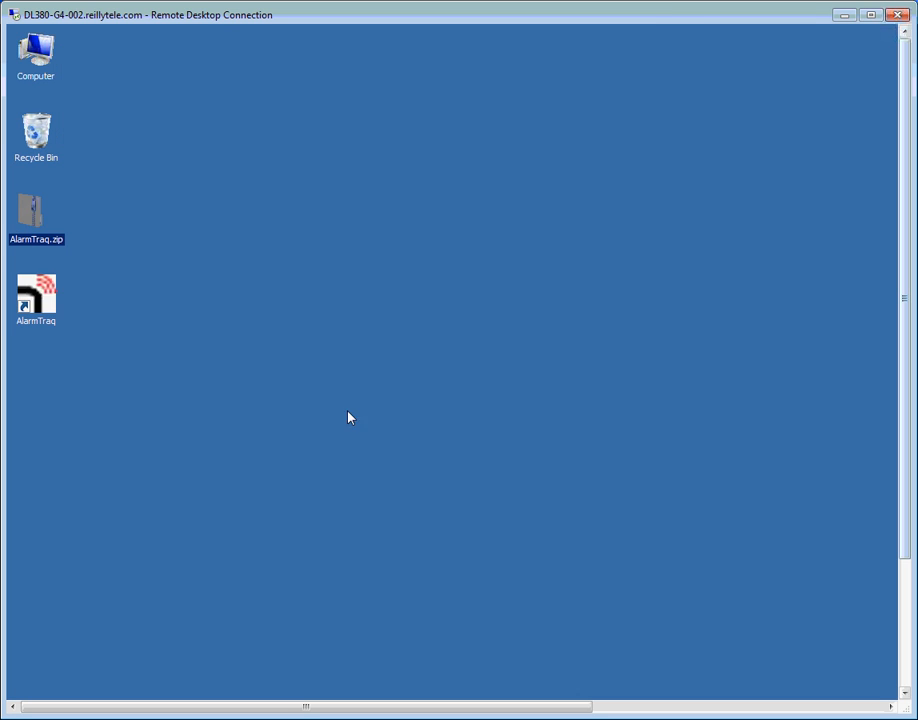
left_click_drag(904, 527, 904, 677)
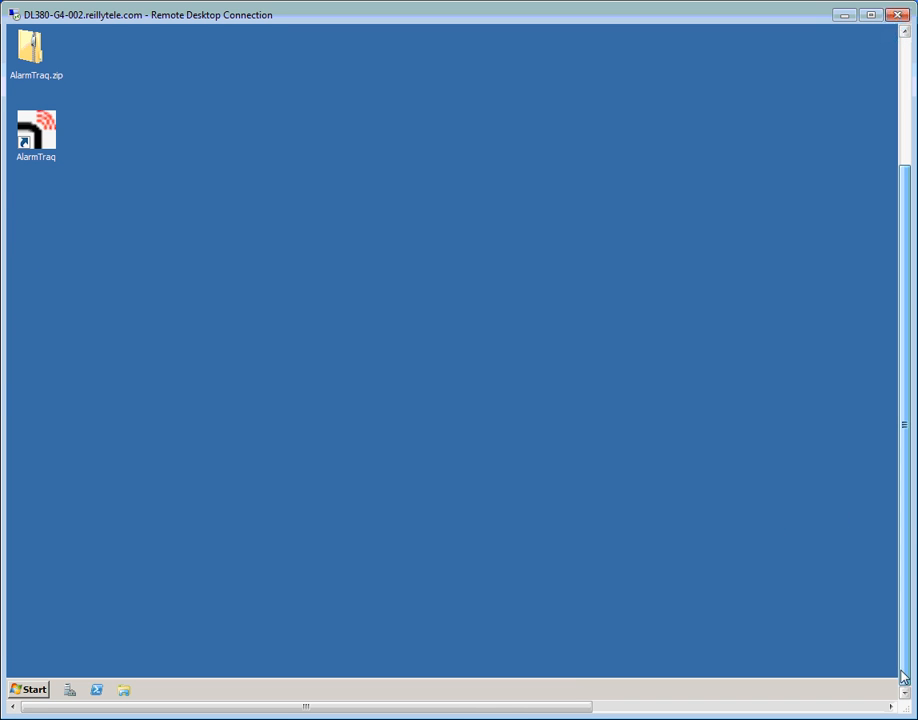
left_click(31, 692)
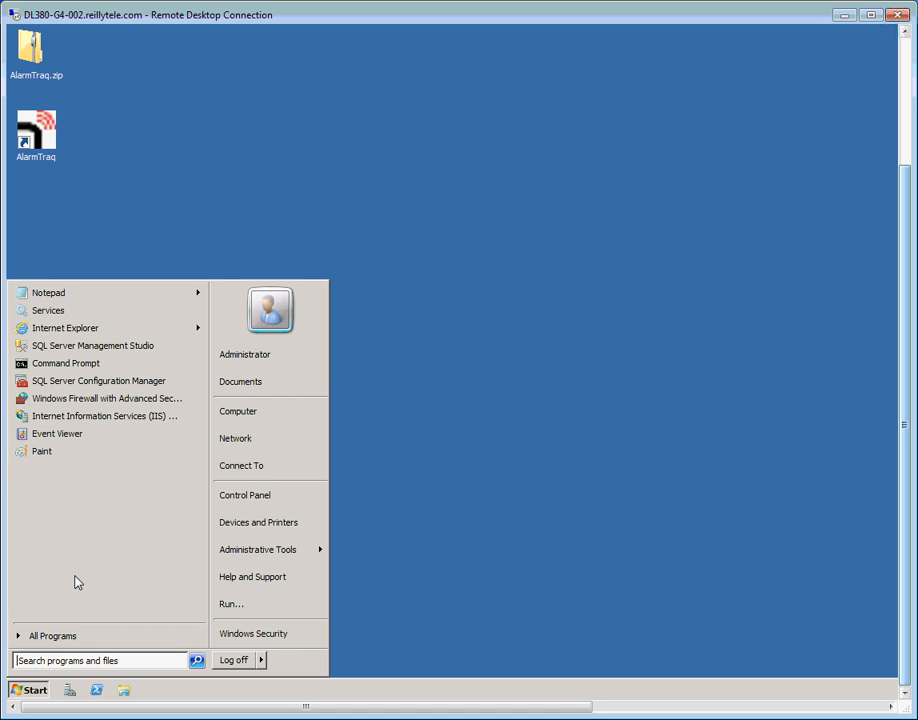
left_click(64, 636)
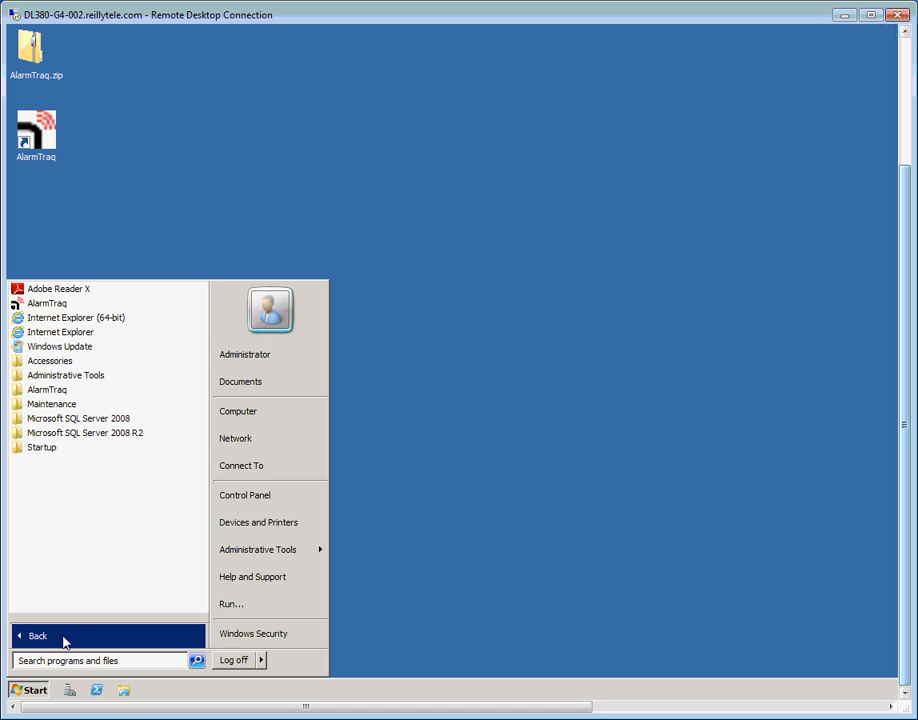
left_click(116, 437)
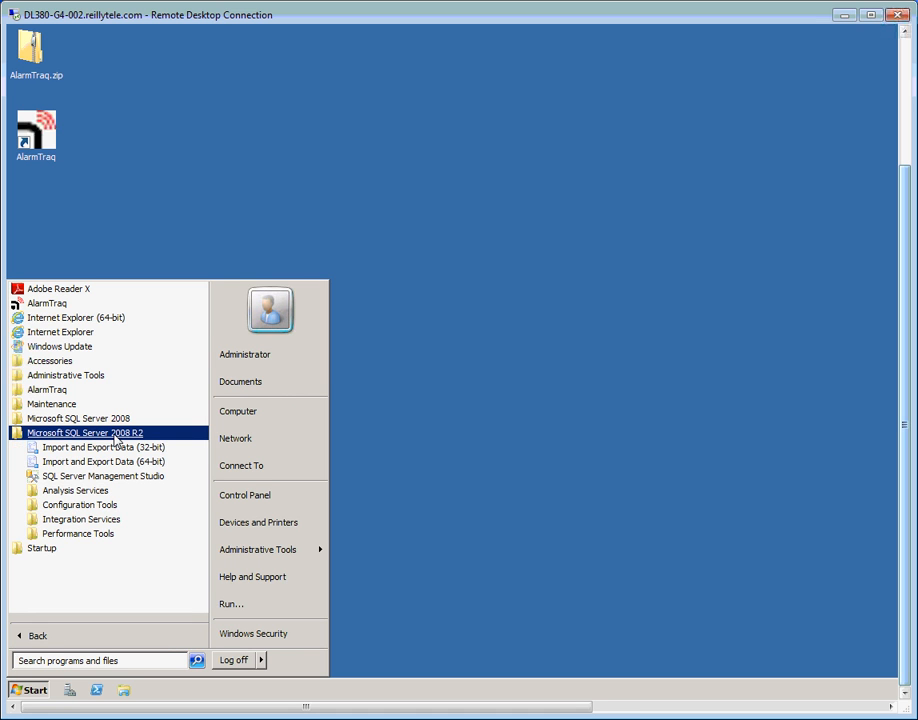
left_click(108, 506)
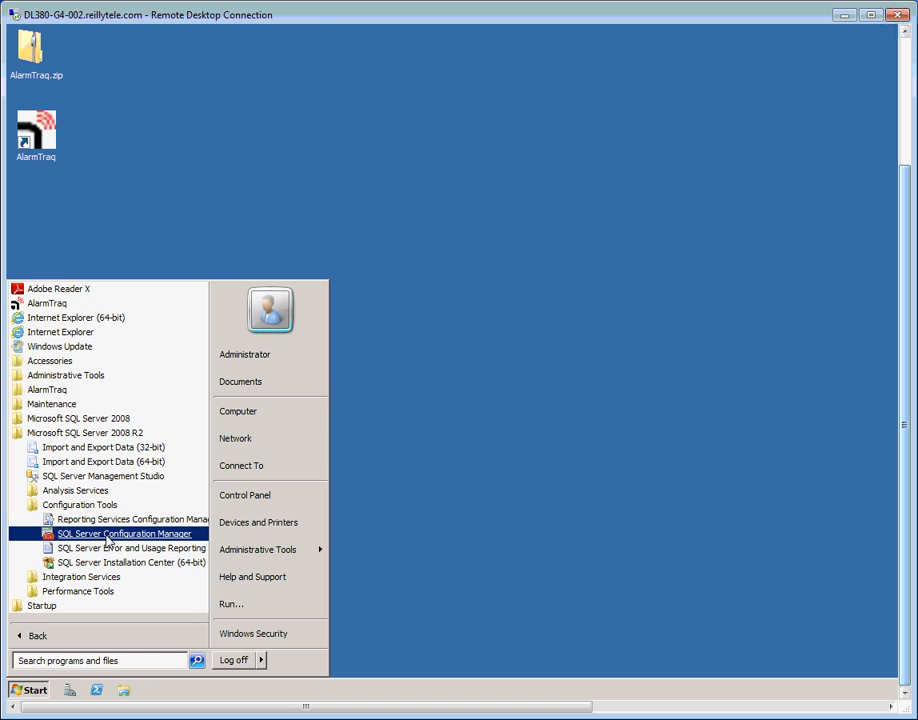
left_click(108, 534)
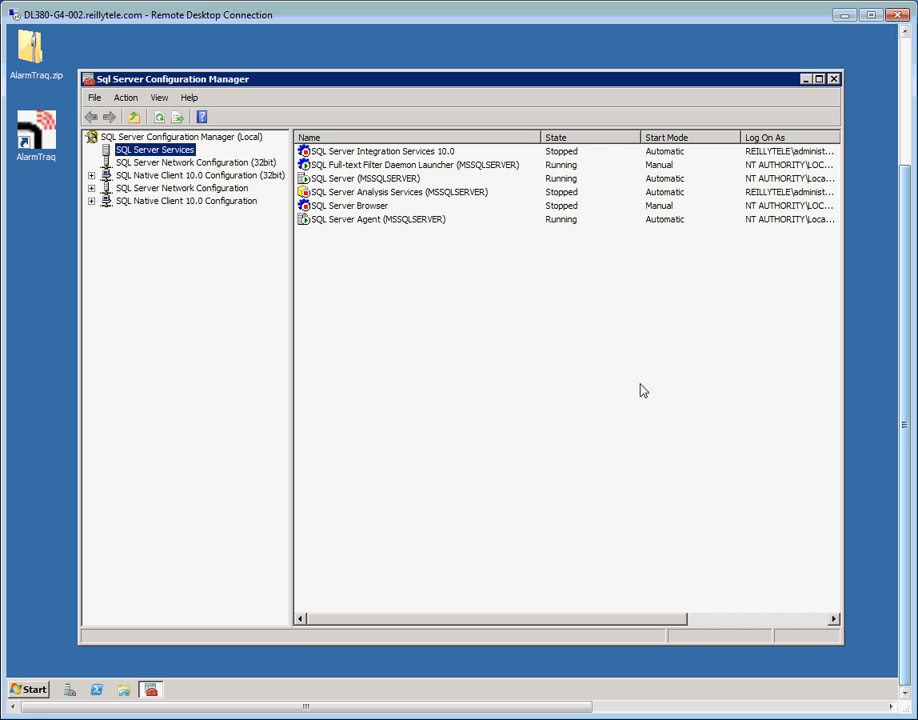
left_click(345, 178)
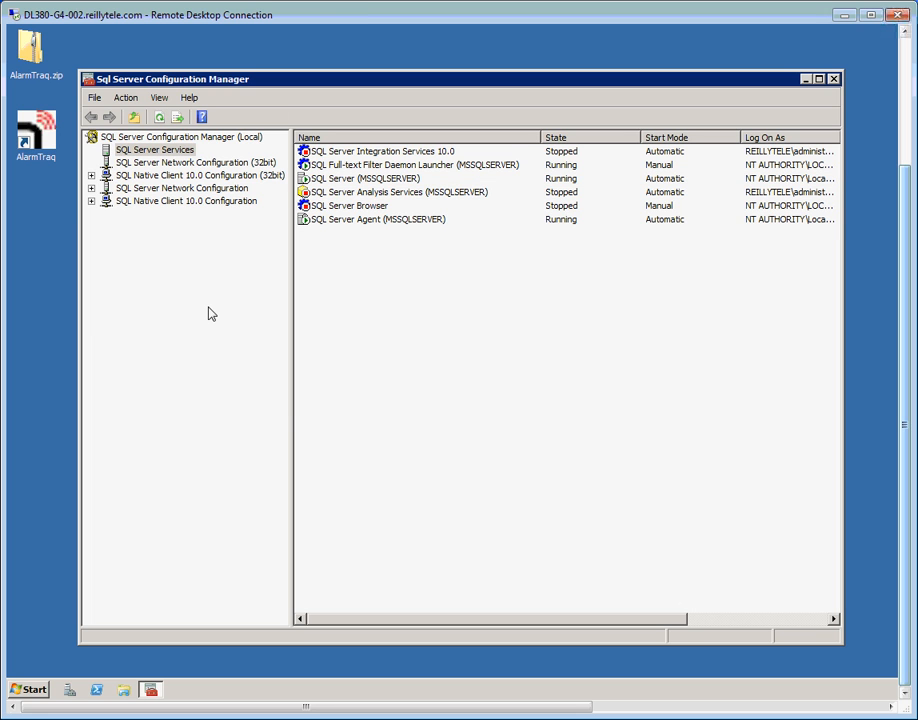
Close SQL Server Configuration Manager once SQL Server (MSSQLSERVER) shows Running.
left_click(834, 80)
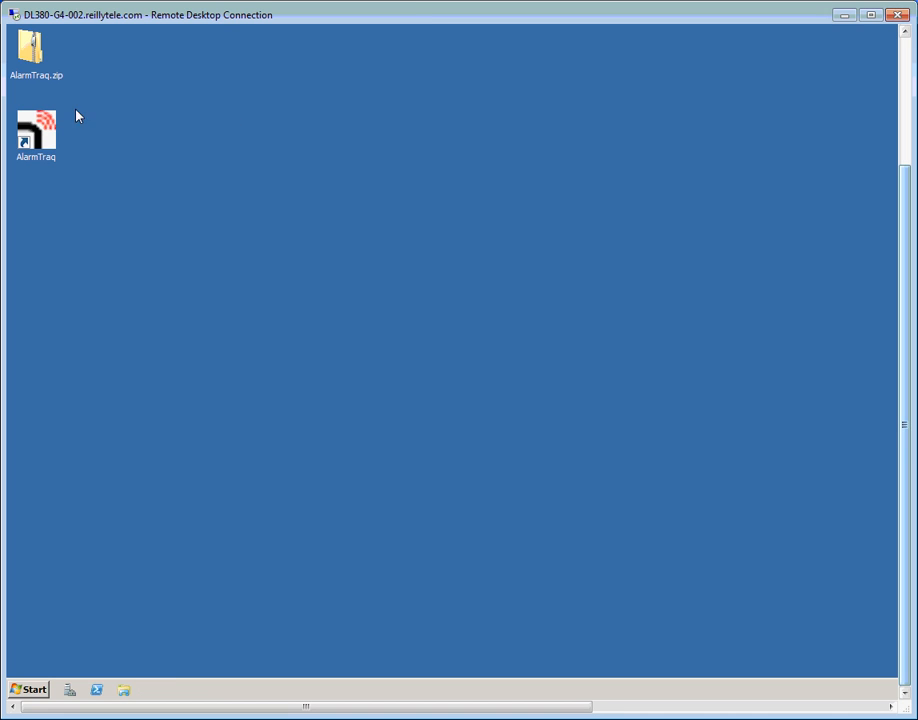
Launch AlarmTraq and set its SQL connection to SQL Server authentication with the login password.
double_click(30, 137)
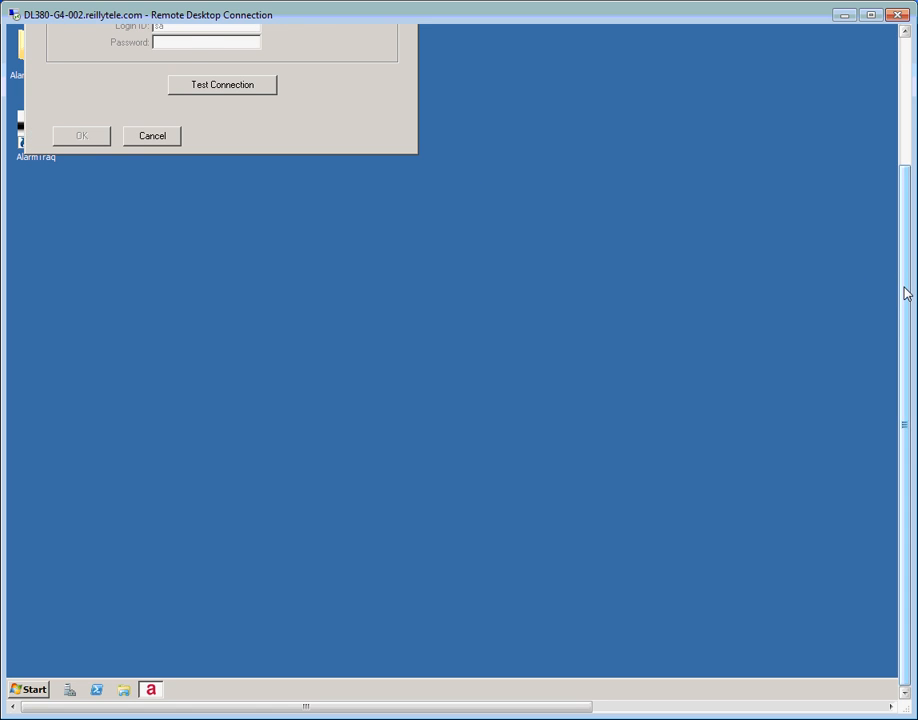
left_click_drag(906, 291, 887, 166)
left_click_drag(242, 53, 307, 201)
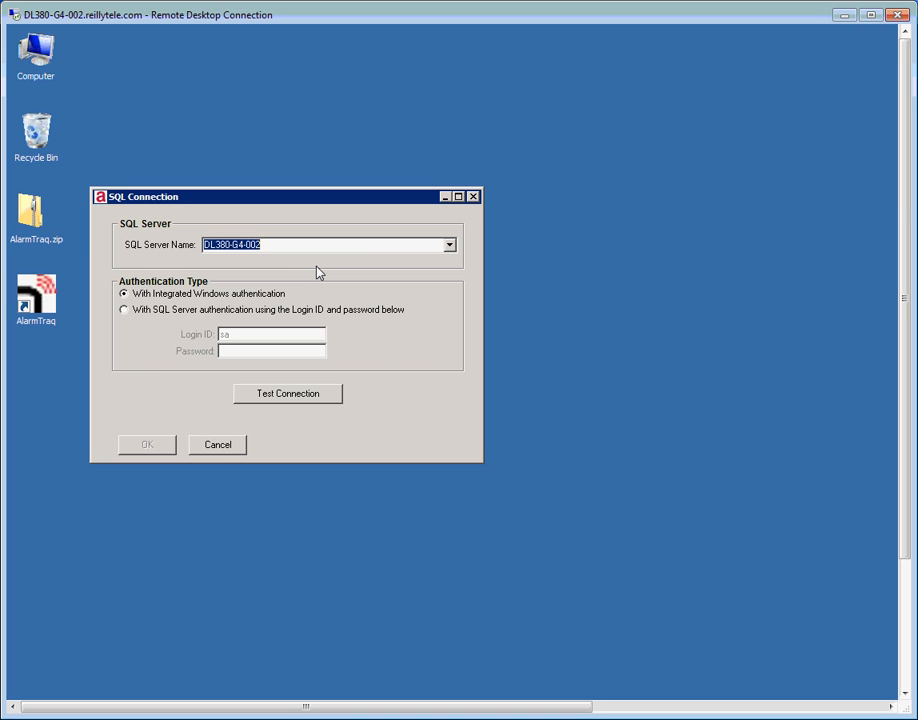
left_click(125, 311)
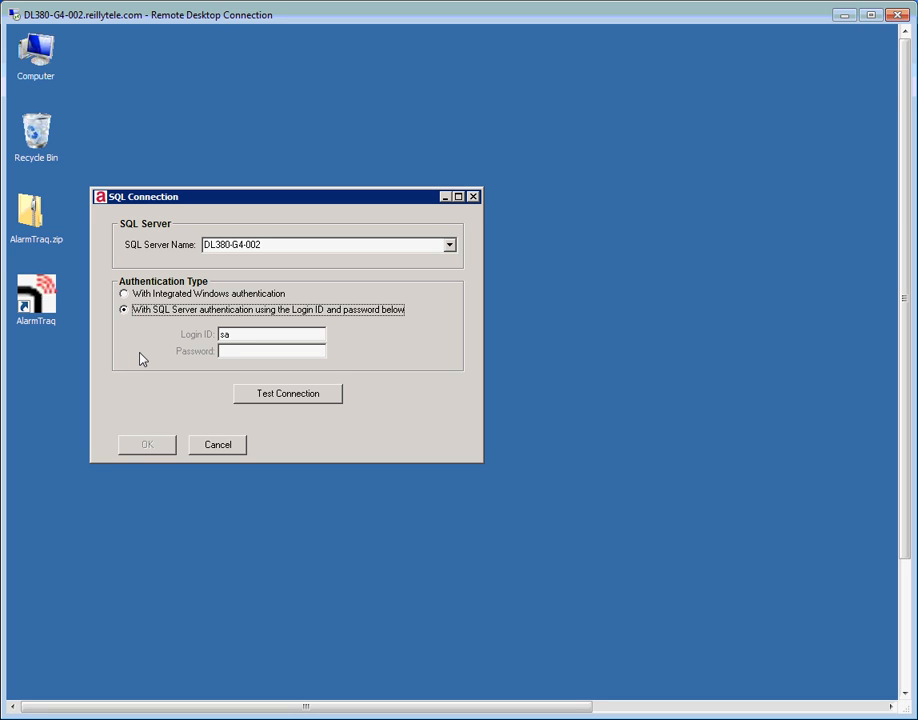
left_click_drag(240, 337, 197, 343)
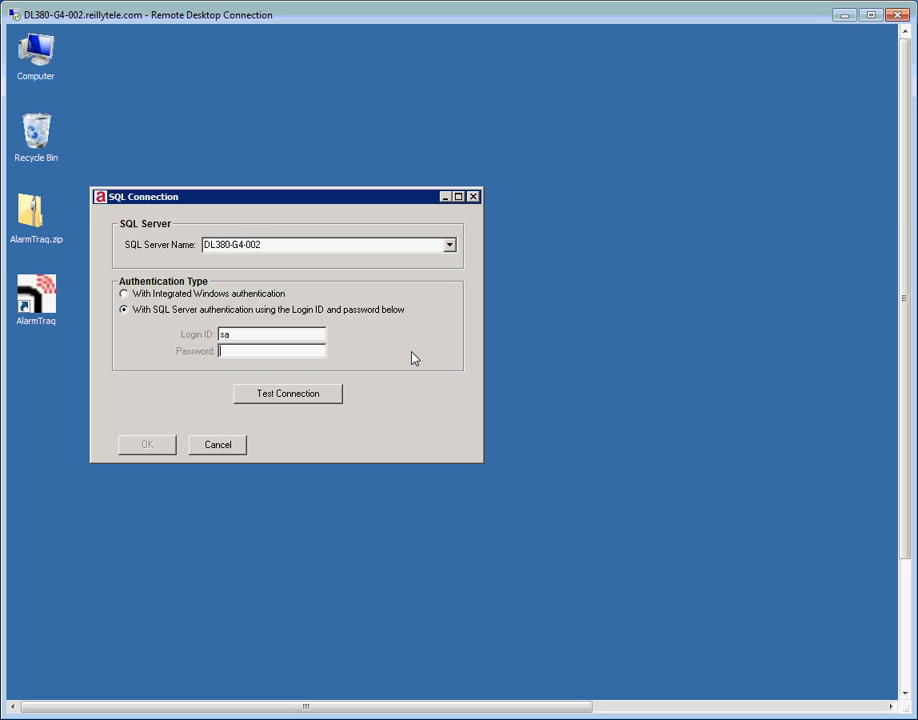
type("**********")
Test and accept the connection to DL380-G4-002, declining the Access database upgrade.
left_click(298, 396)
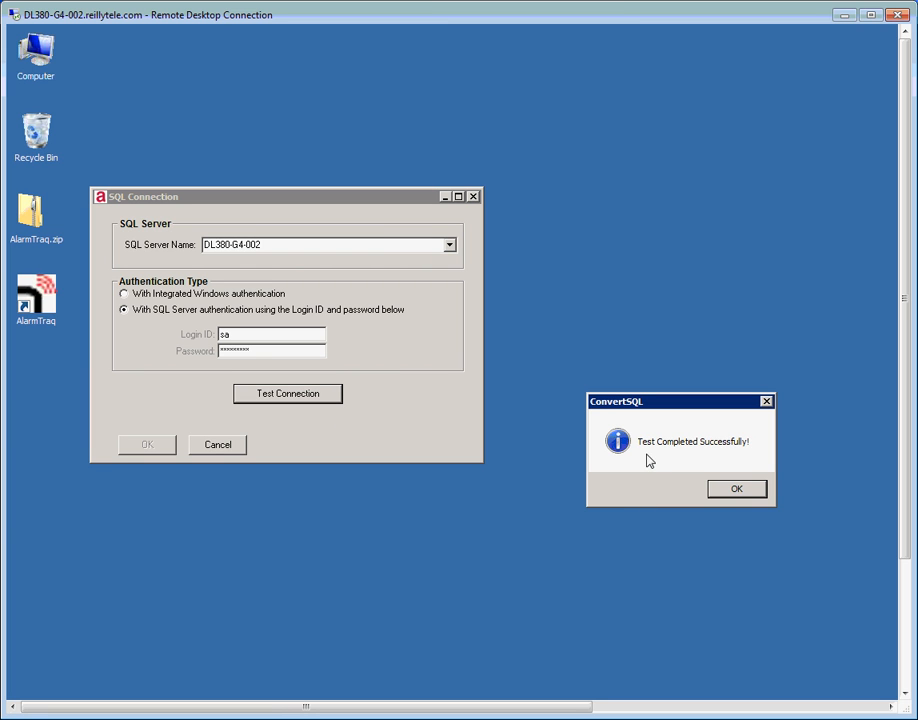
left_click(727, 490)
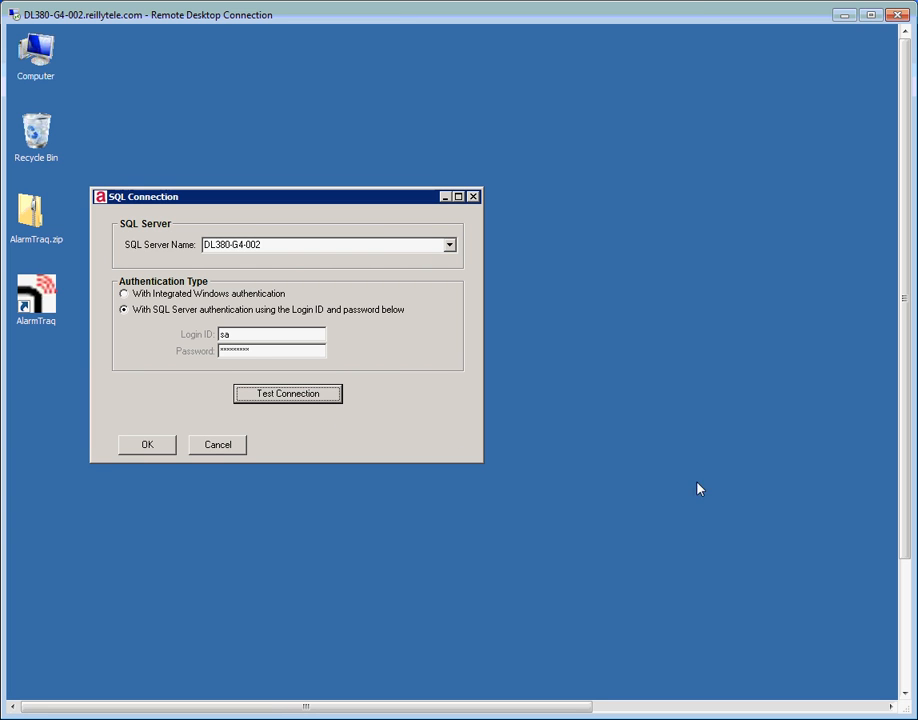
left_click(149, 450)
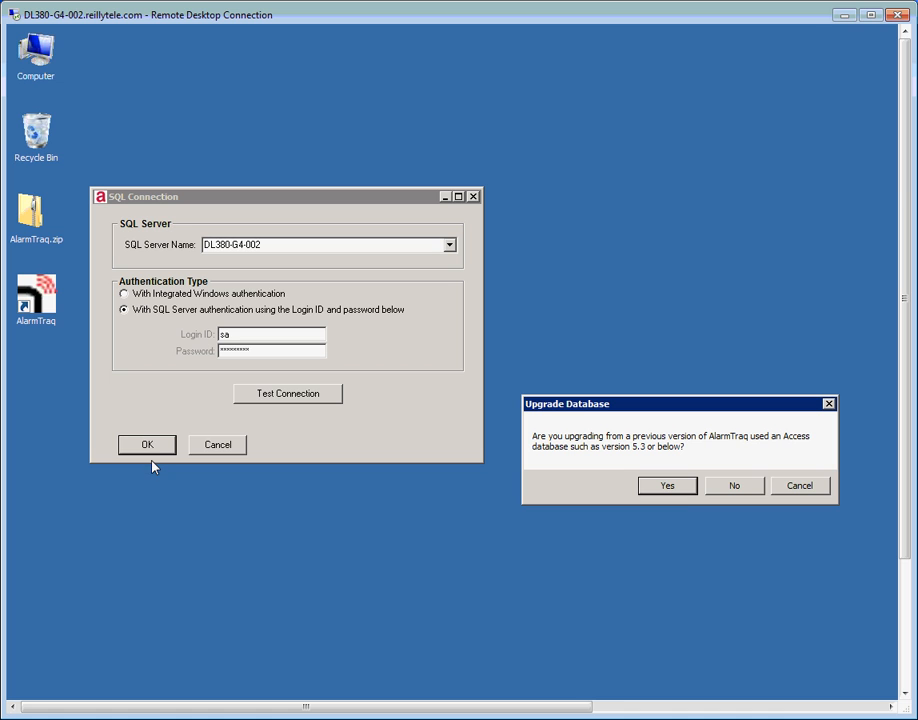
left_click(735, 486)
left_click(369, 469)
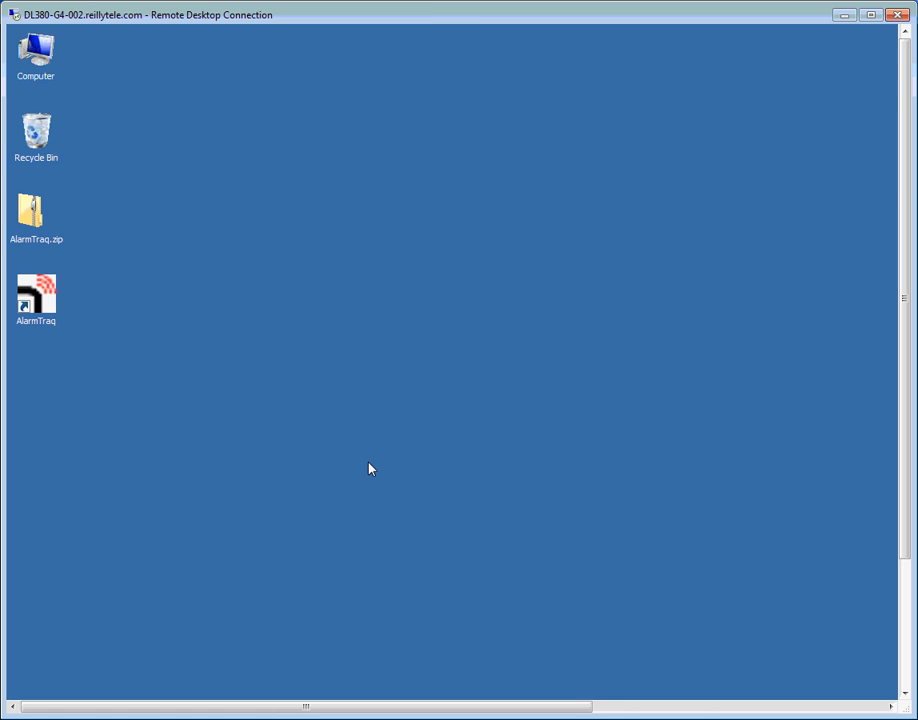
Launch AlarmTraq 7.3.57 and centre its window showing the AlarmTraq Test warning alarm.
double_click(48, 291)
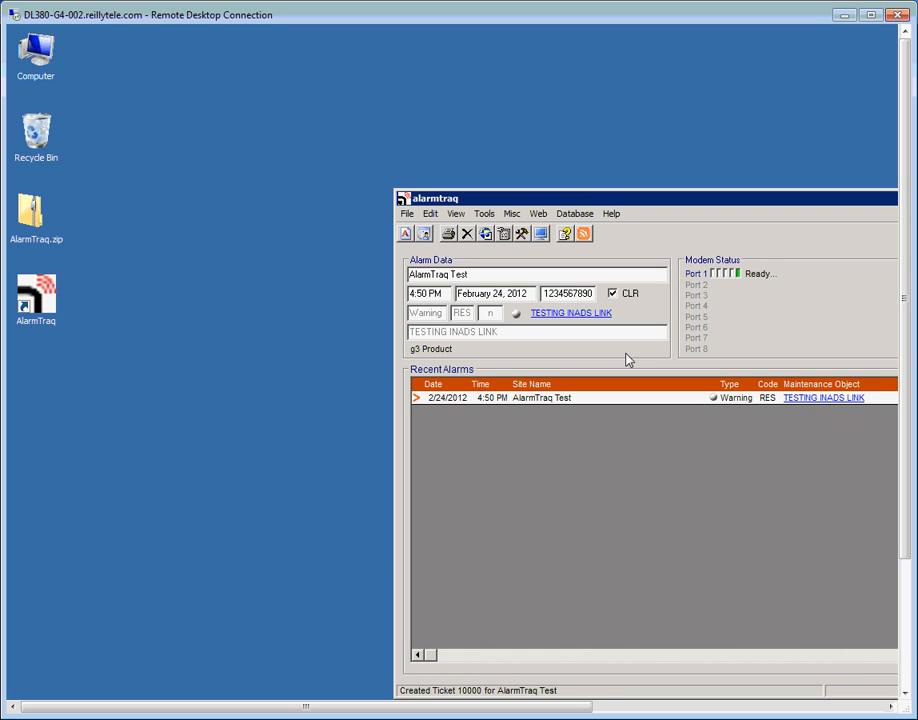
left_click_drag(585, 203, 410, 115)
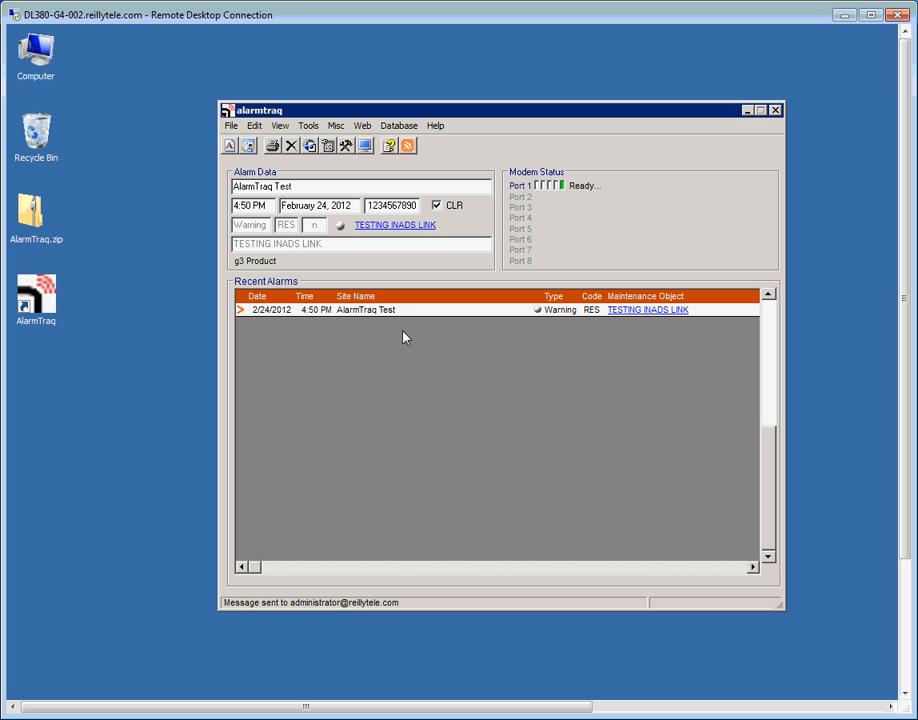
left_click(255, 126)
left_click(280, 156)
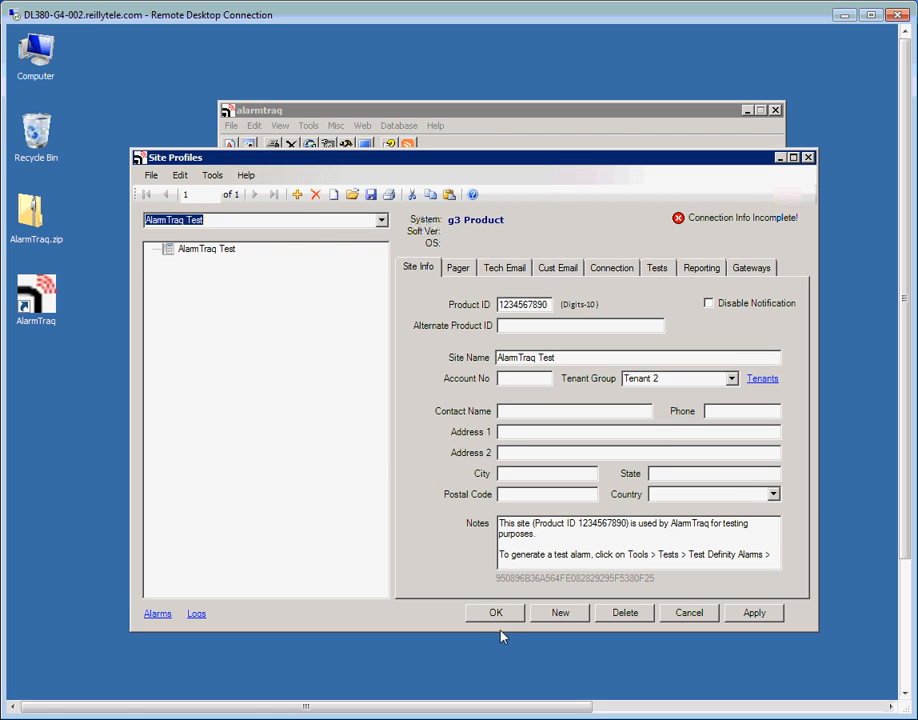
left_click(498, 613)
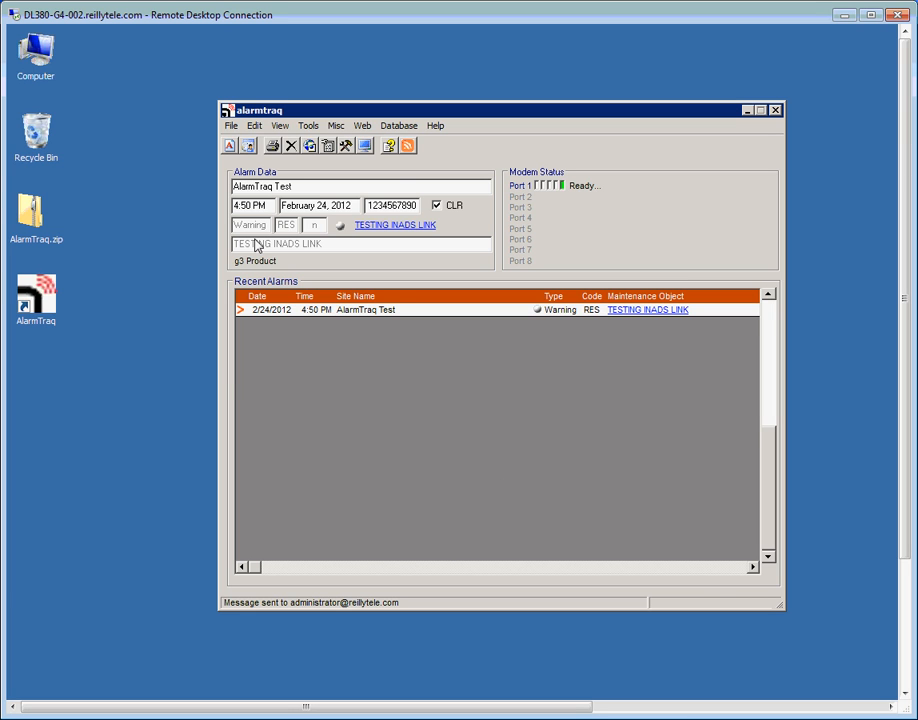
In System-Wide Options, leave Port 1's port setting at None and save the options.
left_click(258, 127)
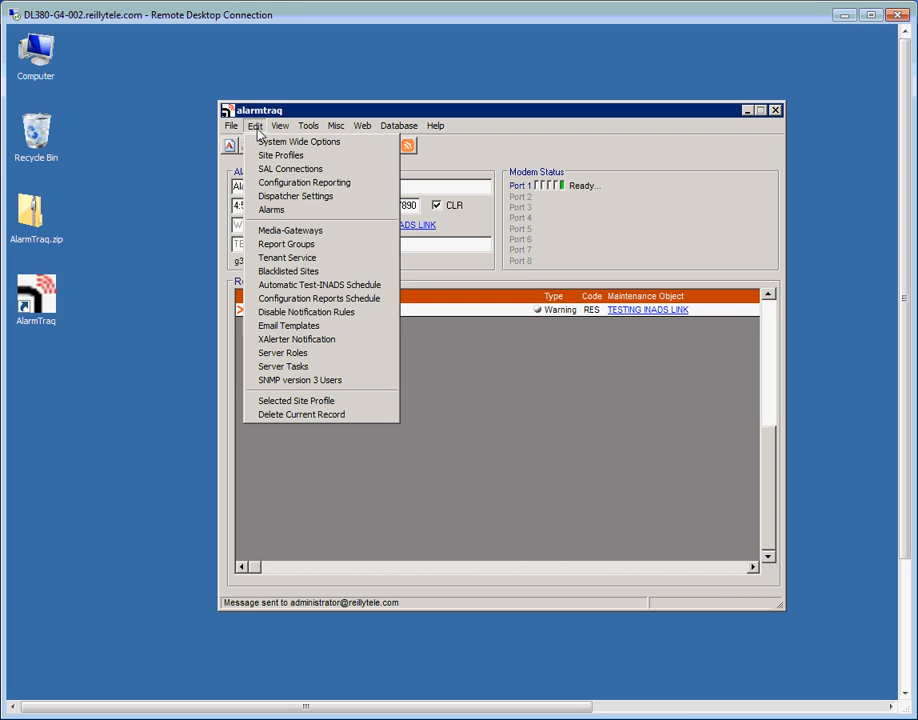
left_click(267, 143)
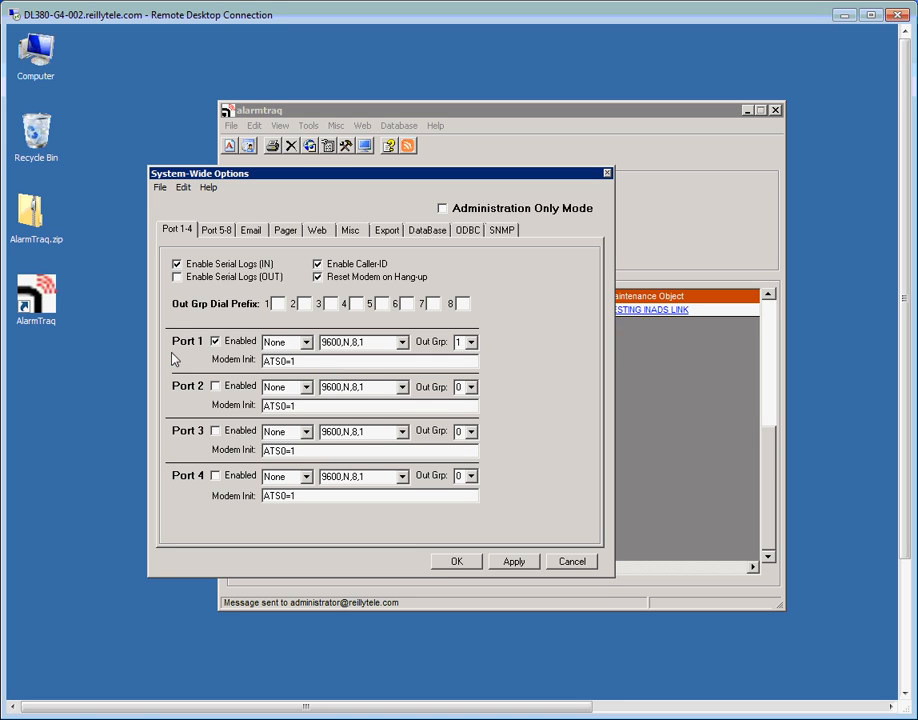
left_click(307, 343)
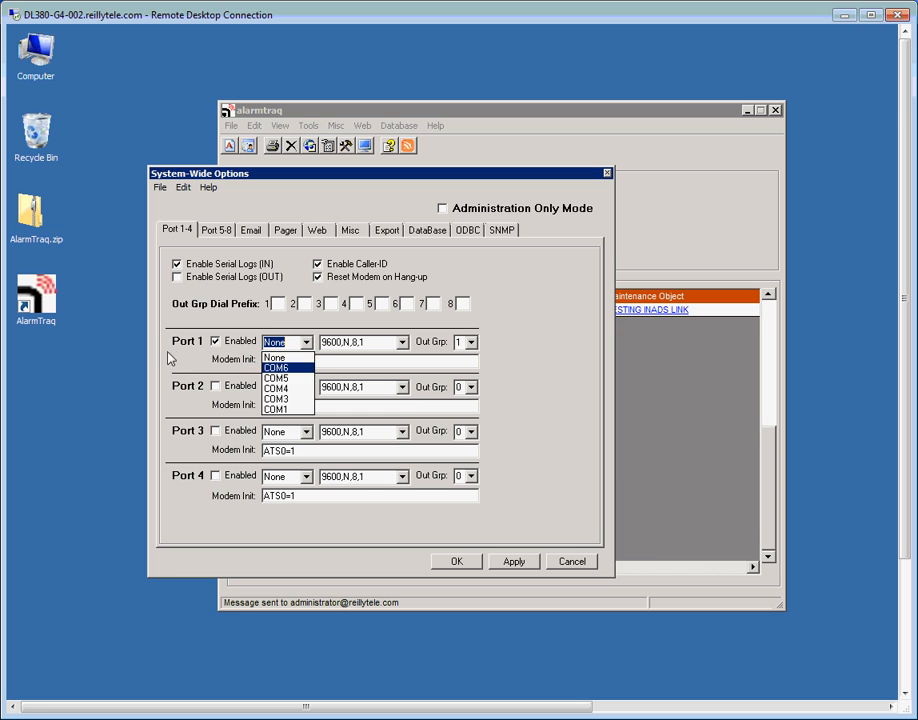
left_click(503, 369)
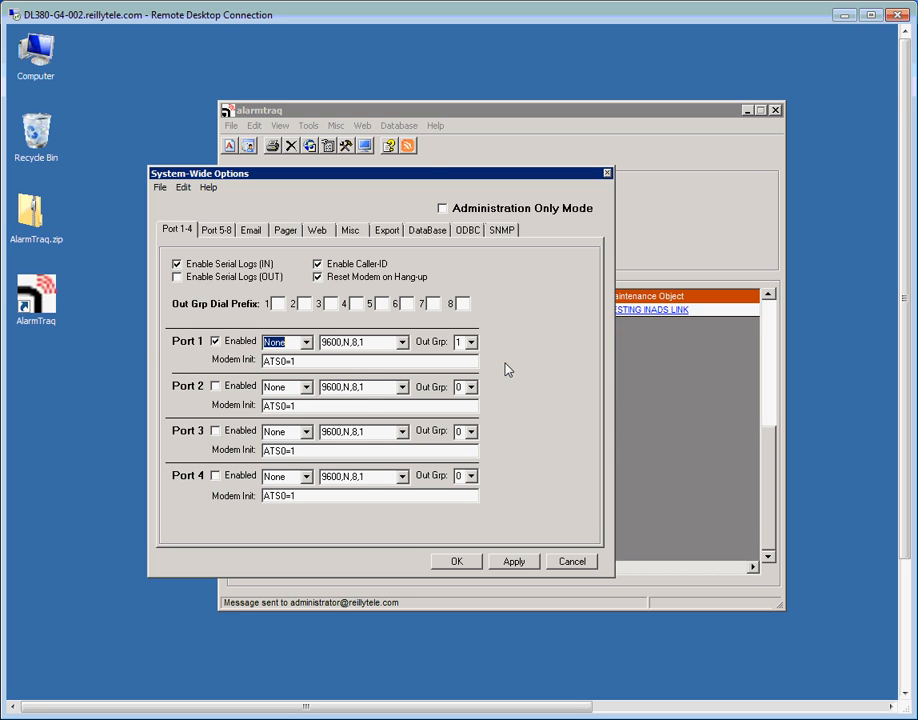
left_click(457, 562)
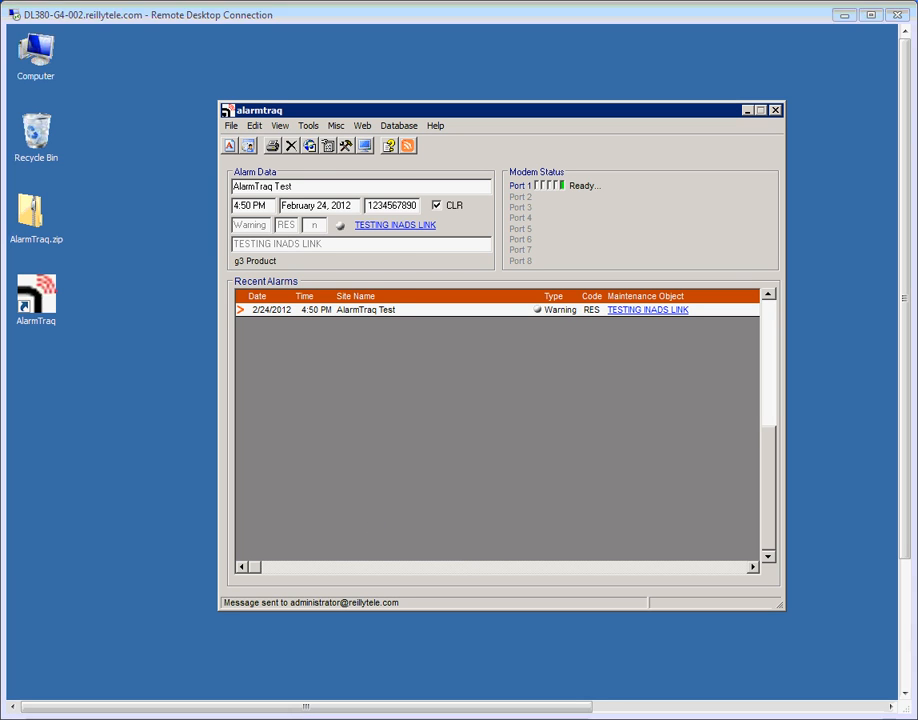
left_click(255, 126)
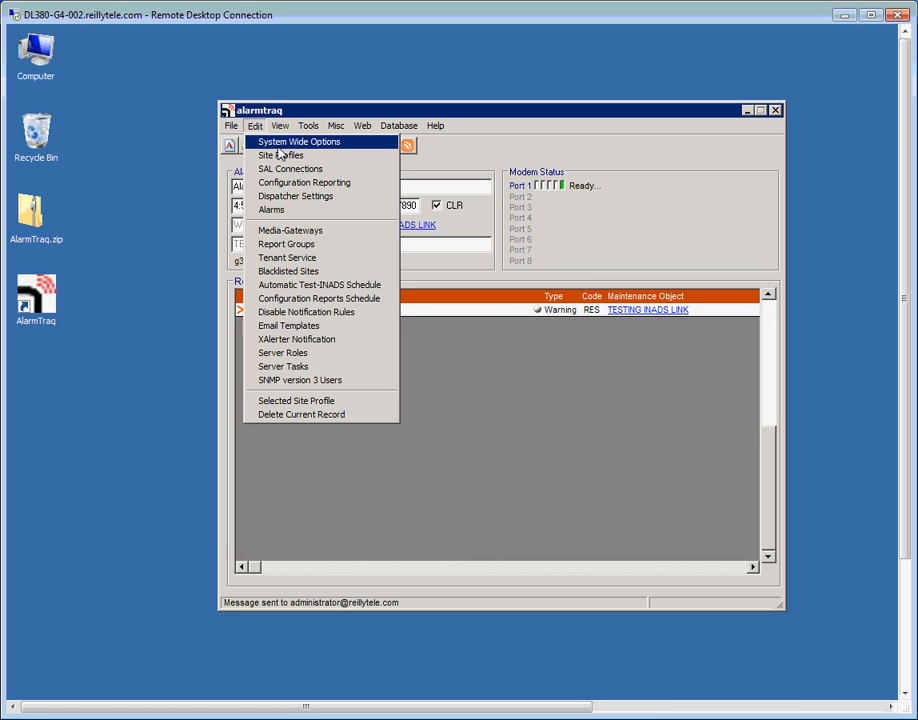
Set the company name to ABC Communications on the Email page of System-Wide Options.
left_click(280, 148)
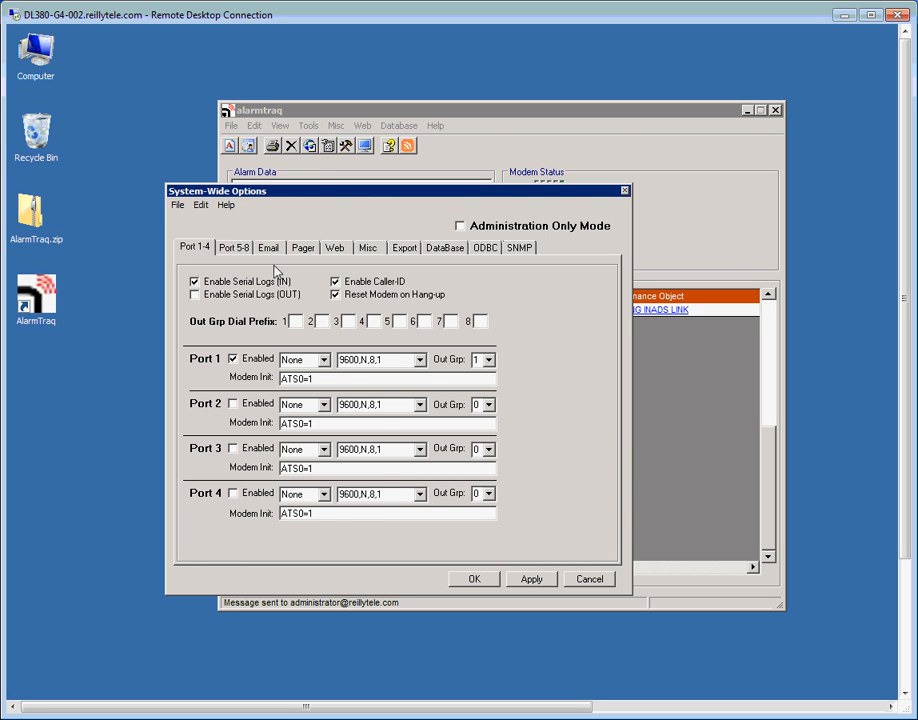
left_click(268, 247)
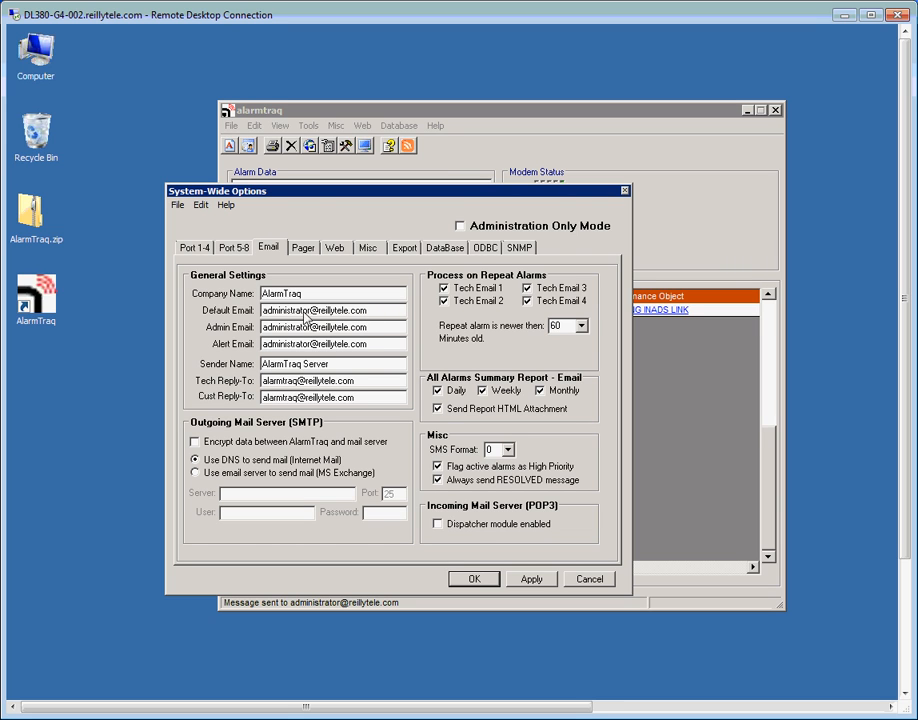
left_click_drag(375, 311, 36, 325)
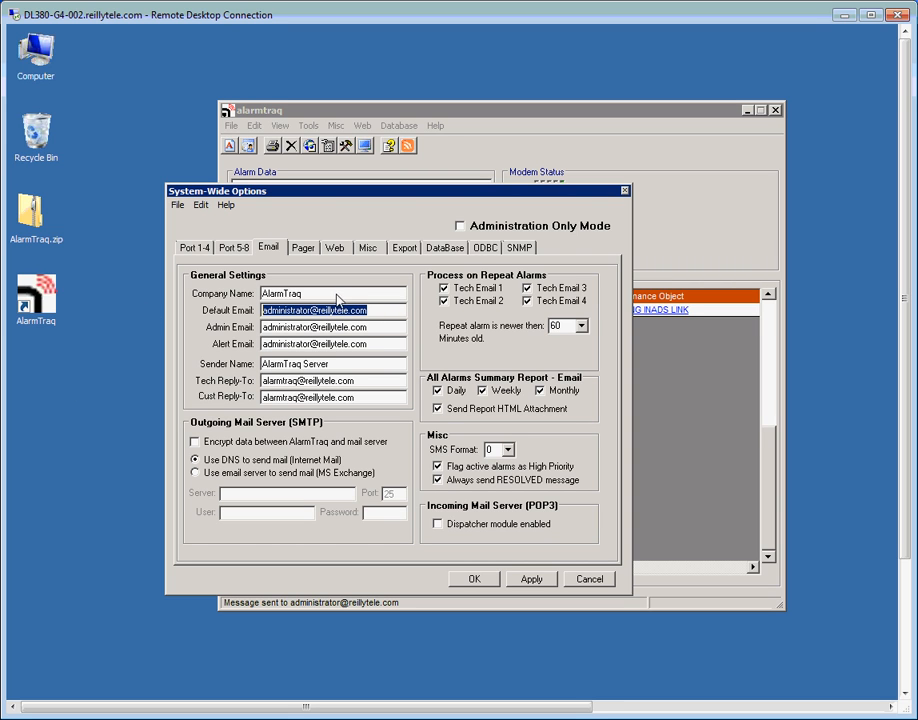
left_click_drag(337, 295, 89, 313)
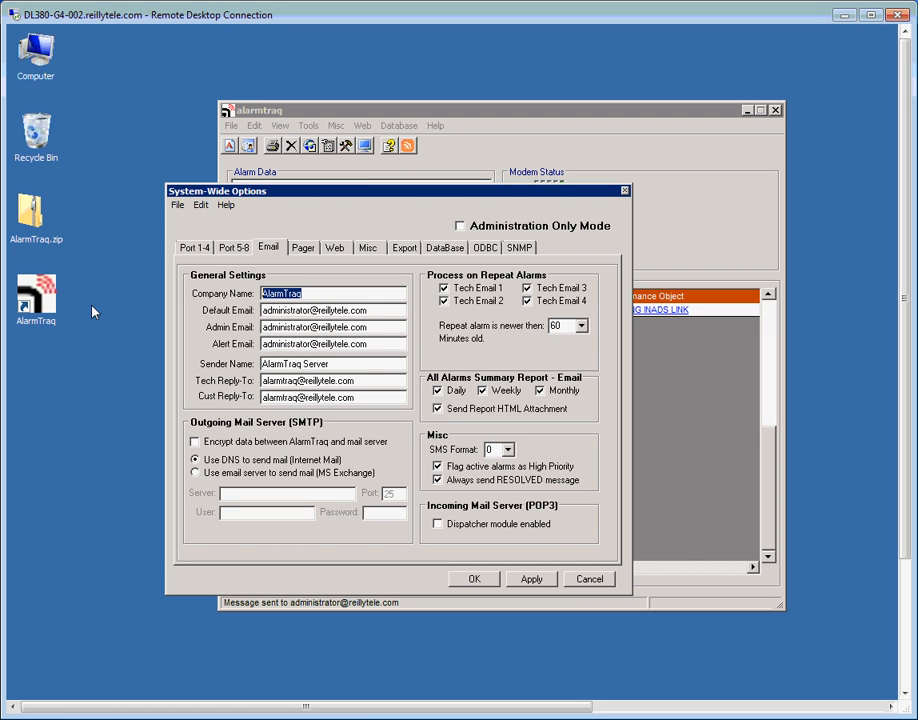
type("Acm")
key("BackSpace")
key("BackSpace")
key("BackSpace")
type("ABC Communications")
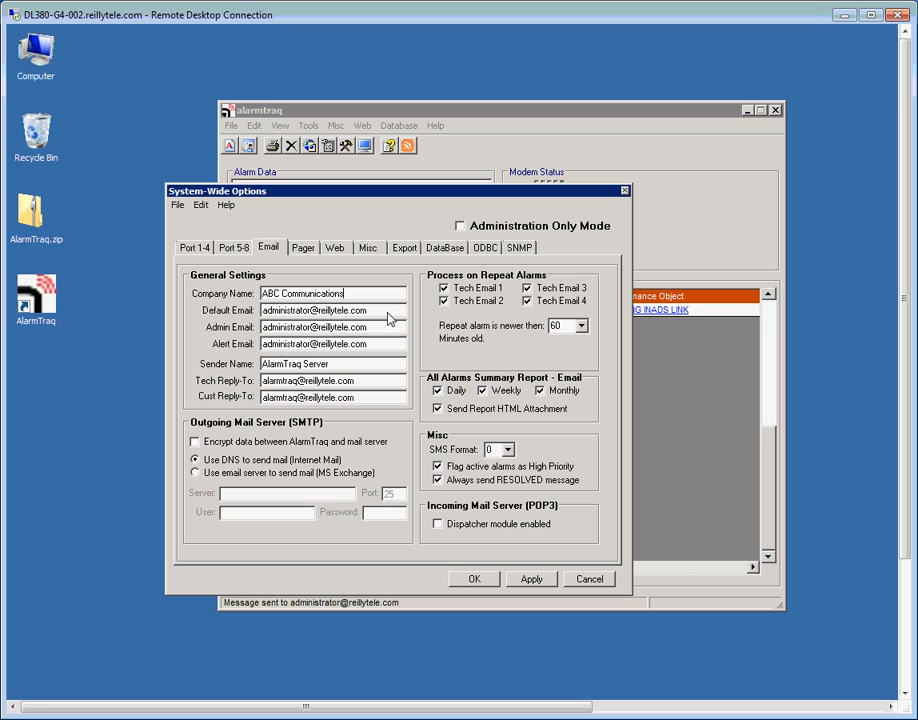
Replace the Default Email with the technician's e-mail address and copy it.
left_click_drag(360, 311, 262, 311)
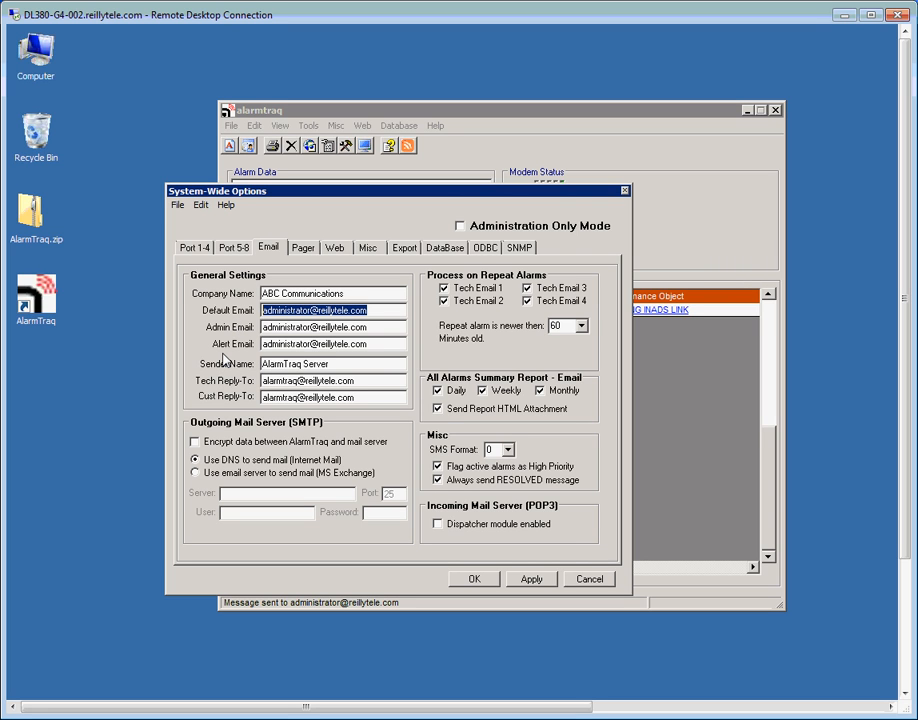
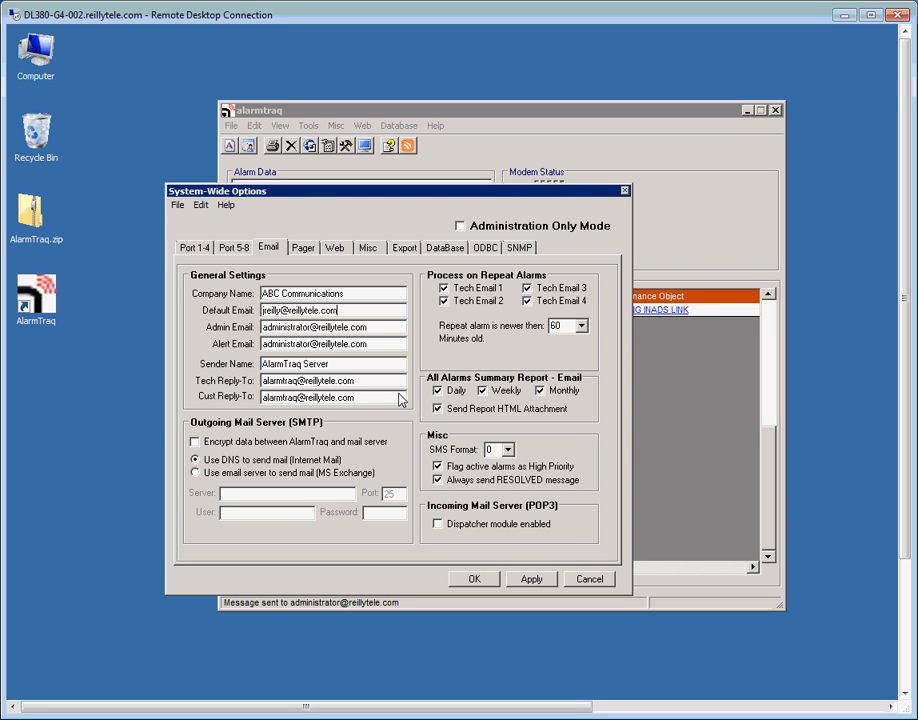
left_click_drag(370, 312, 196, 312)
right_click(352, 308)
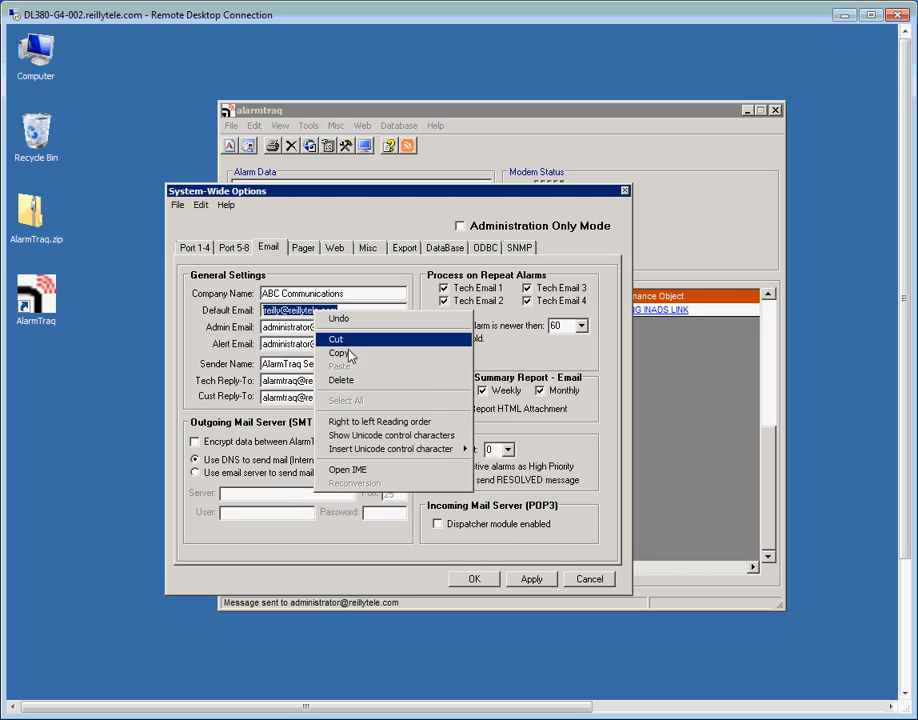
left_click(352, 355)
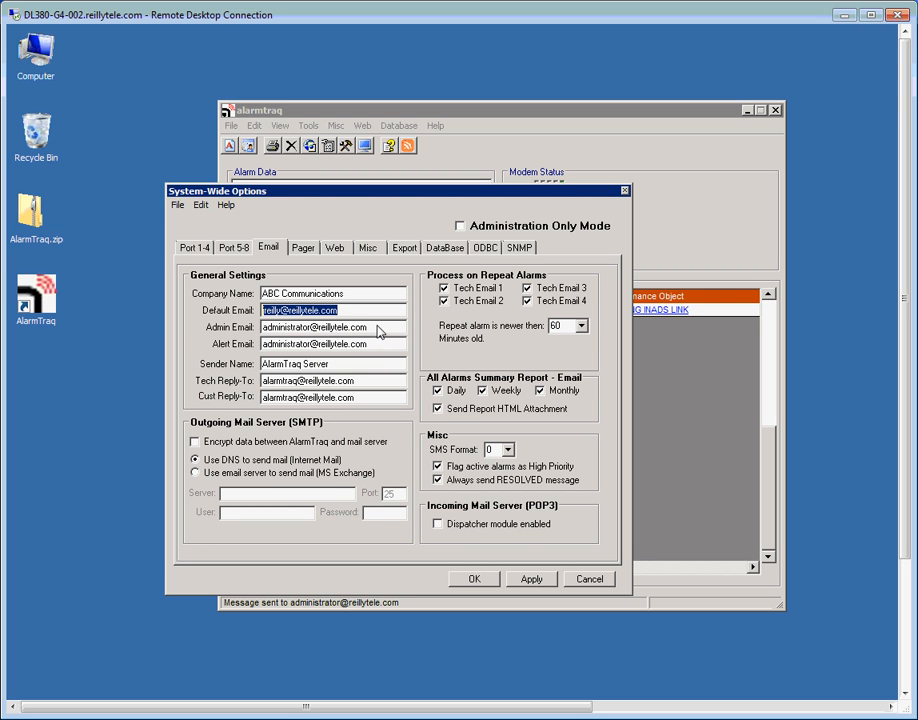
Paste the technician's address into Admin Email and Alert Email, then save the email settings.
double_click(378, 331)
right_click(327, 329)
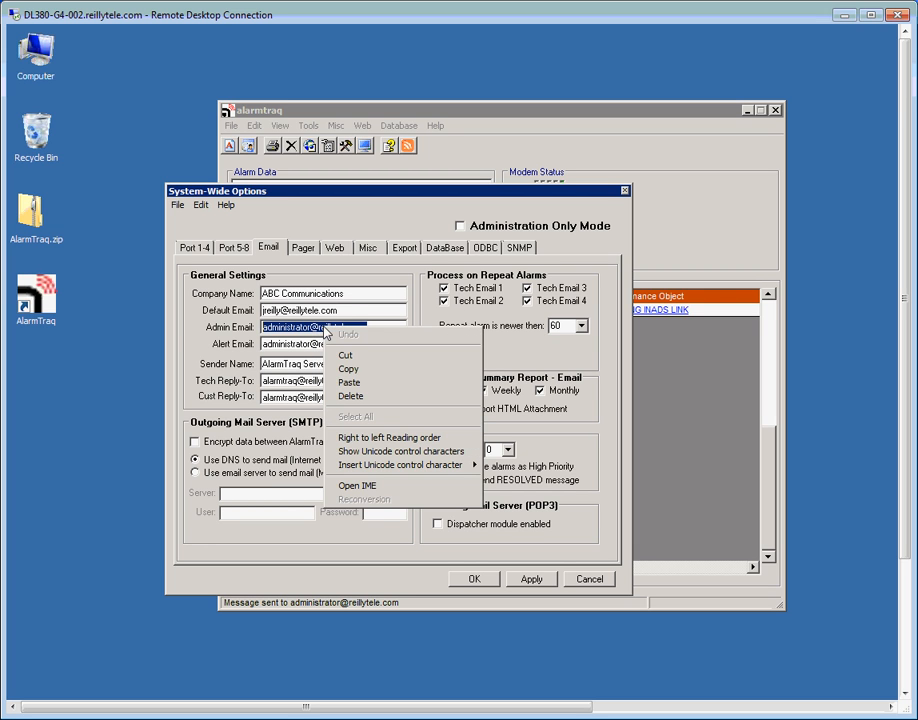
left_click(365, 382)
double_click(378, 345)
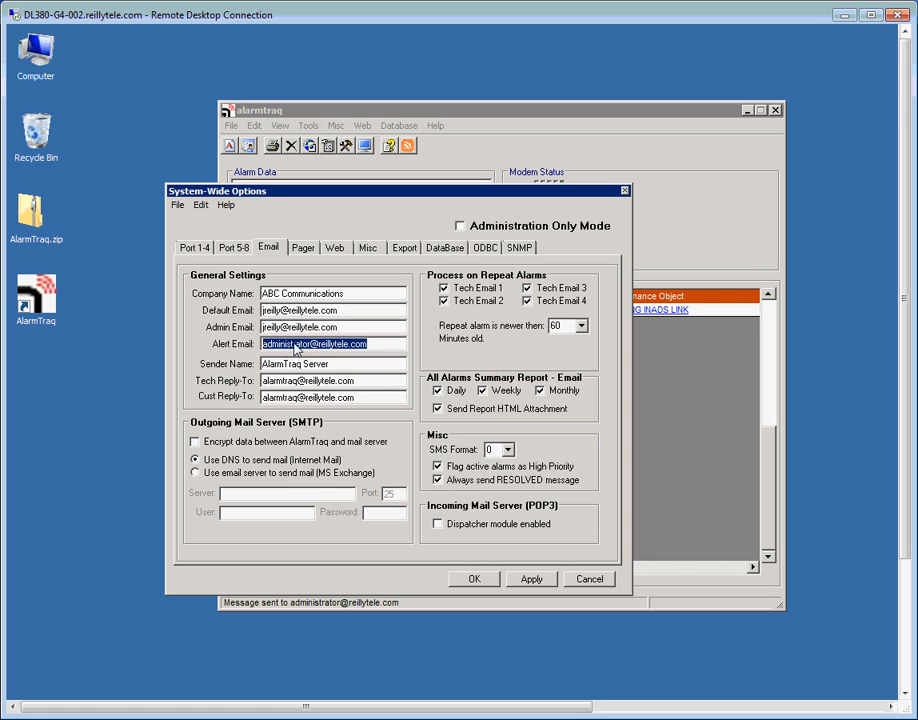
right_click(330, 344)
left_click(366, 400)
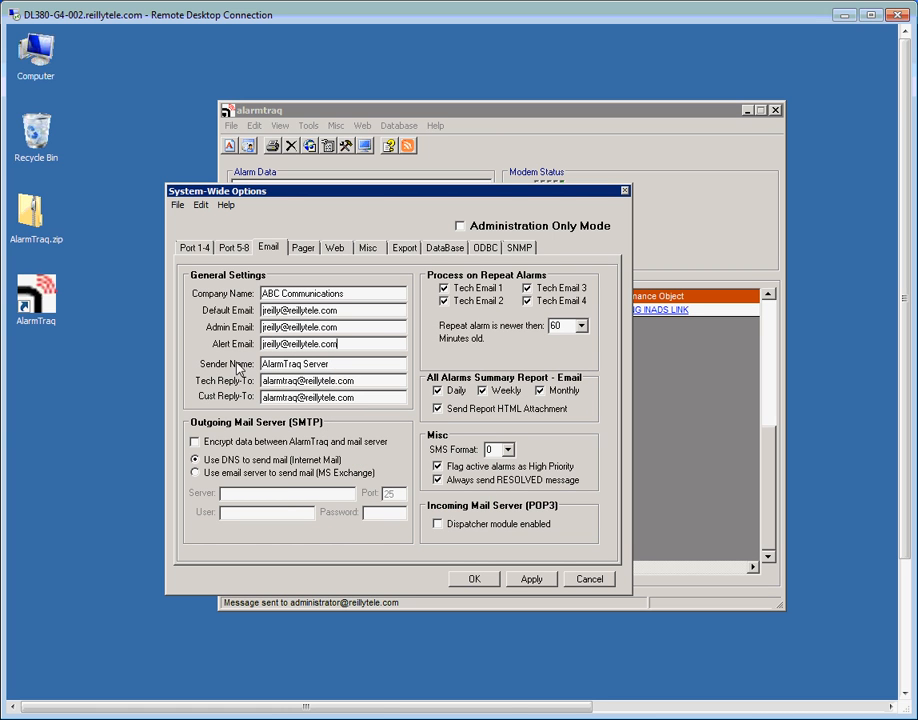
left_click(333, 366)
left_click(477, 580)
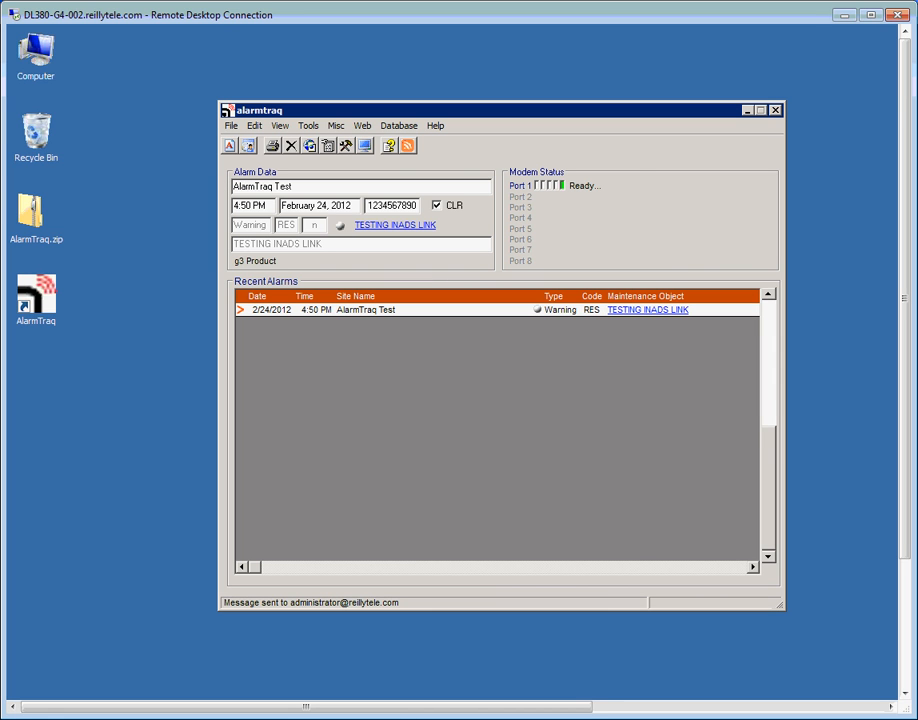
left_click(255, 126)
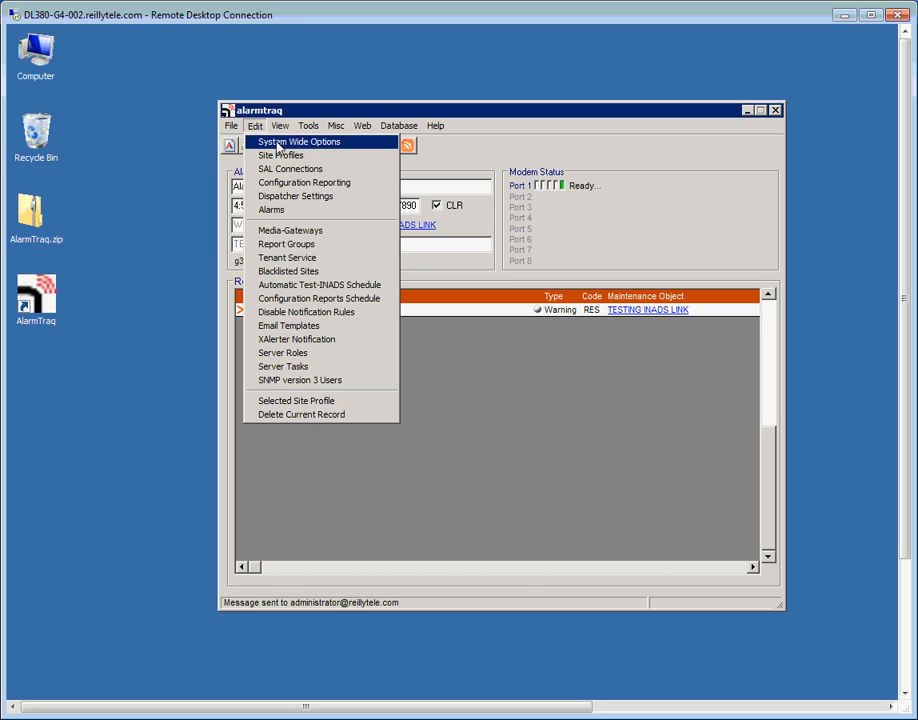
Enable the native SNMP manager in System-Wide Options, save, and close AlarmTraq.
left_click(279, 143)
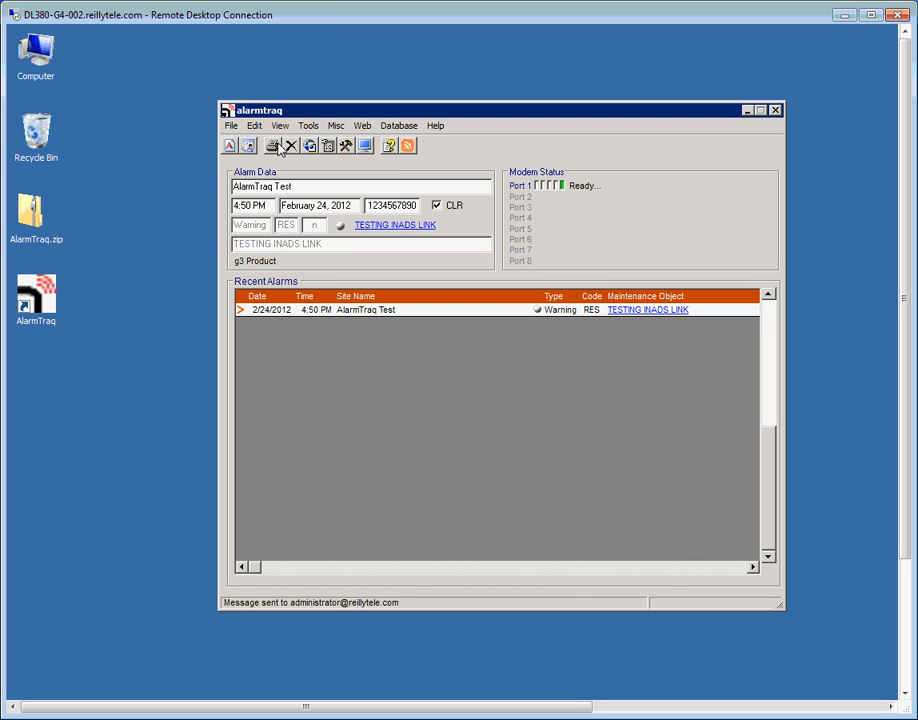
left_click(554, 282)
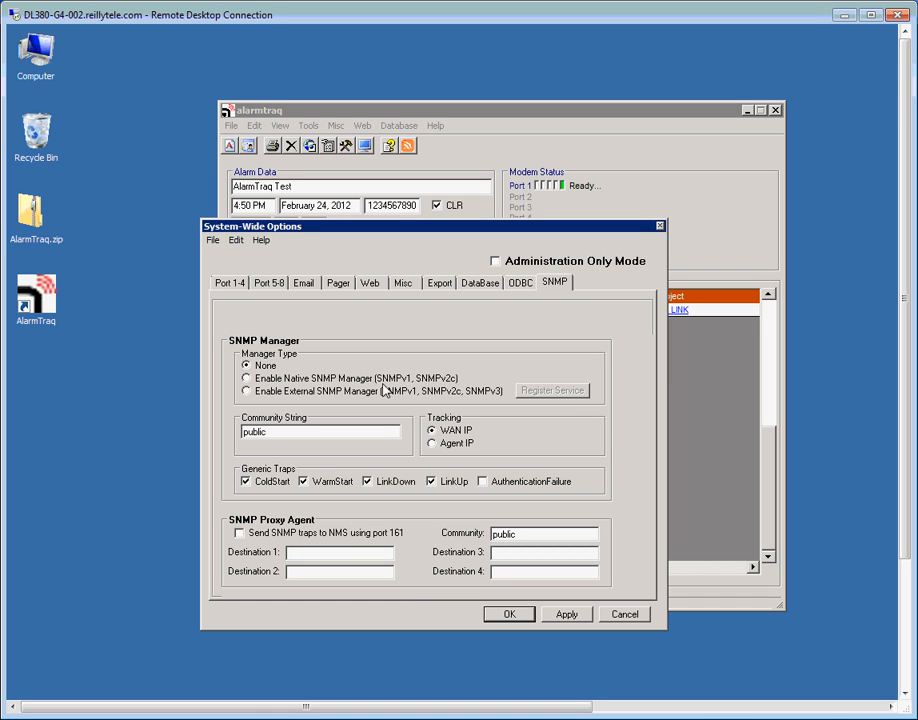
left_click(247, 379)
left_click(503, 614)
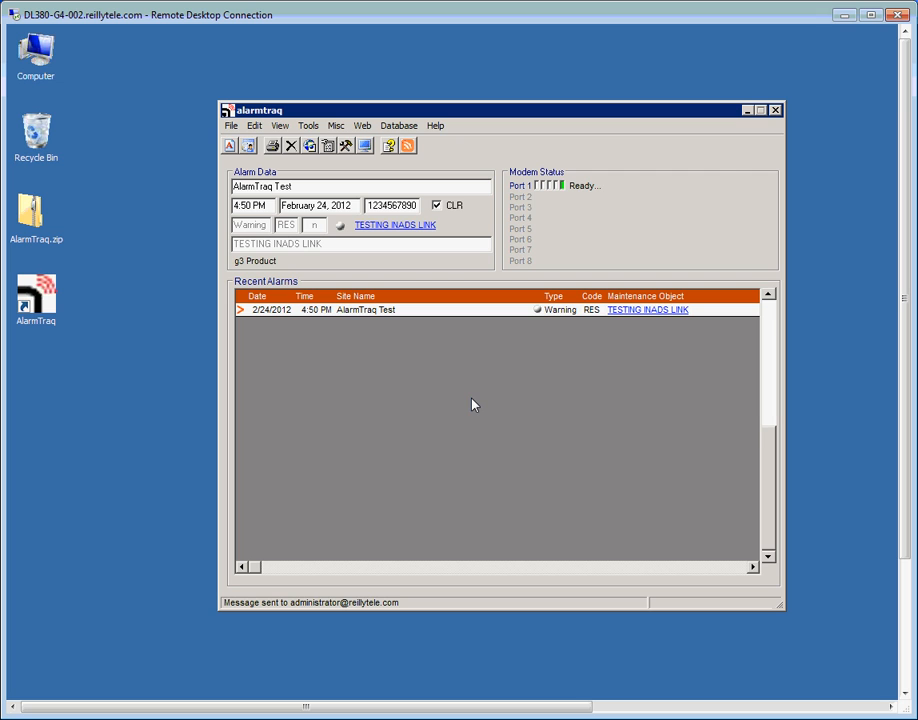
left_click(775, 111)
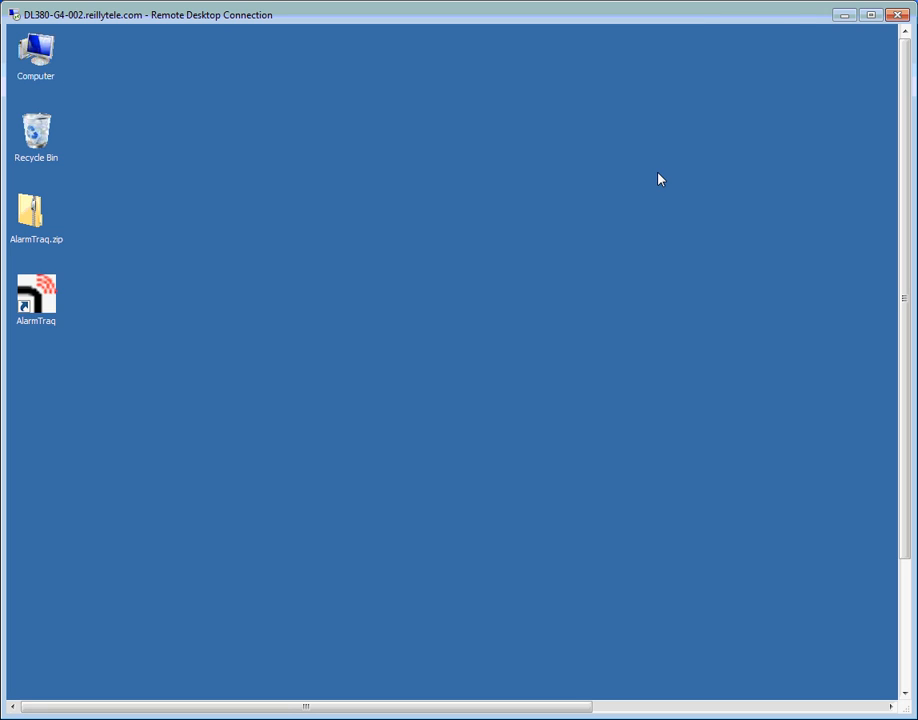
Relaunch AlarmTraq so it loads the SNMP Manager and reposition its main alarm window.
double_click(47, 295)
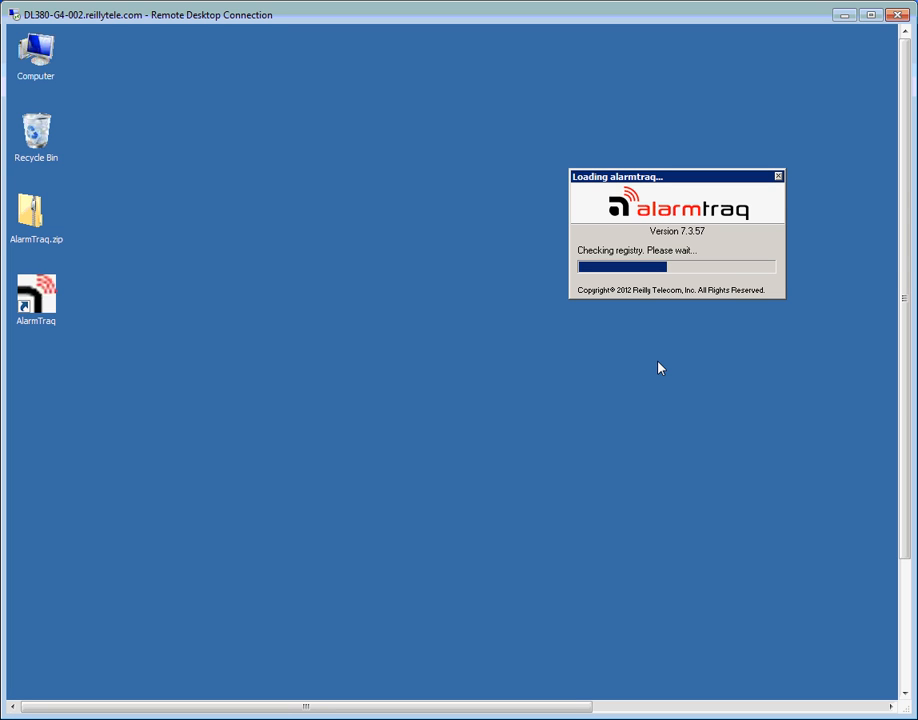
left_click_drag(641, 201, 463, 120)
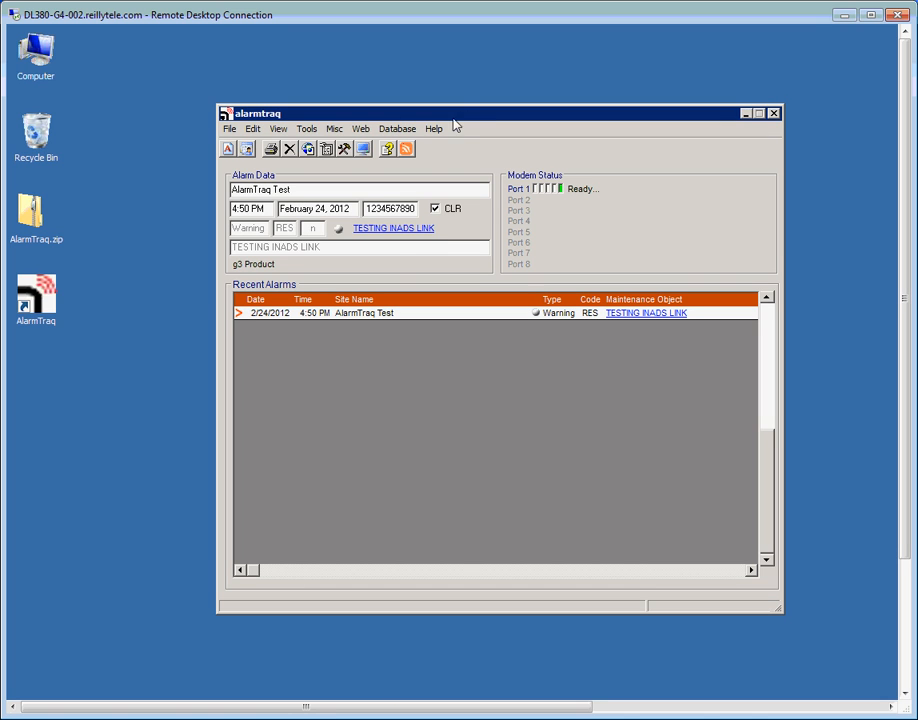
left_click(280, 129)
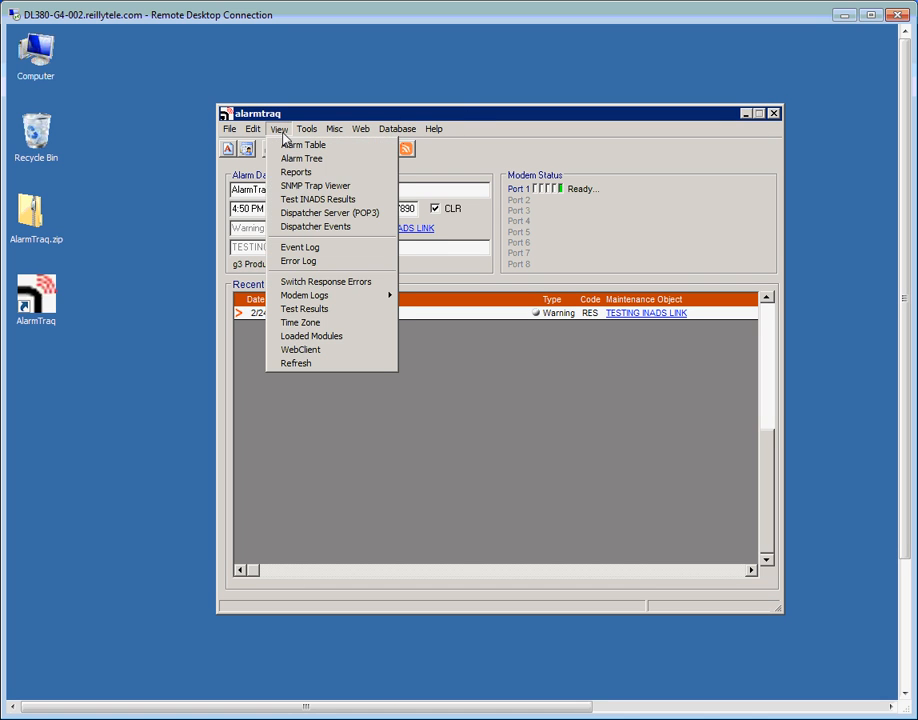
Open the SNMP Trap Viewer and scroll its MIB log to confirm listening on port 162.
left_click(296, 186)
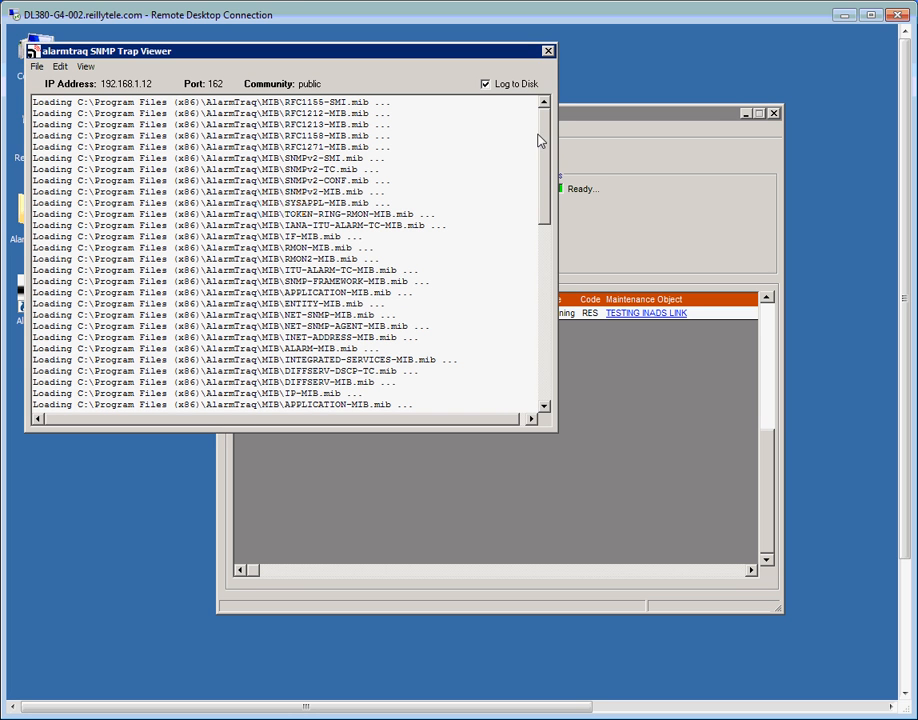
left_click_drag(549, 138, 557, 297)
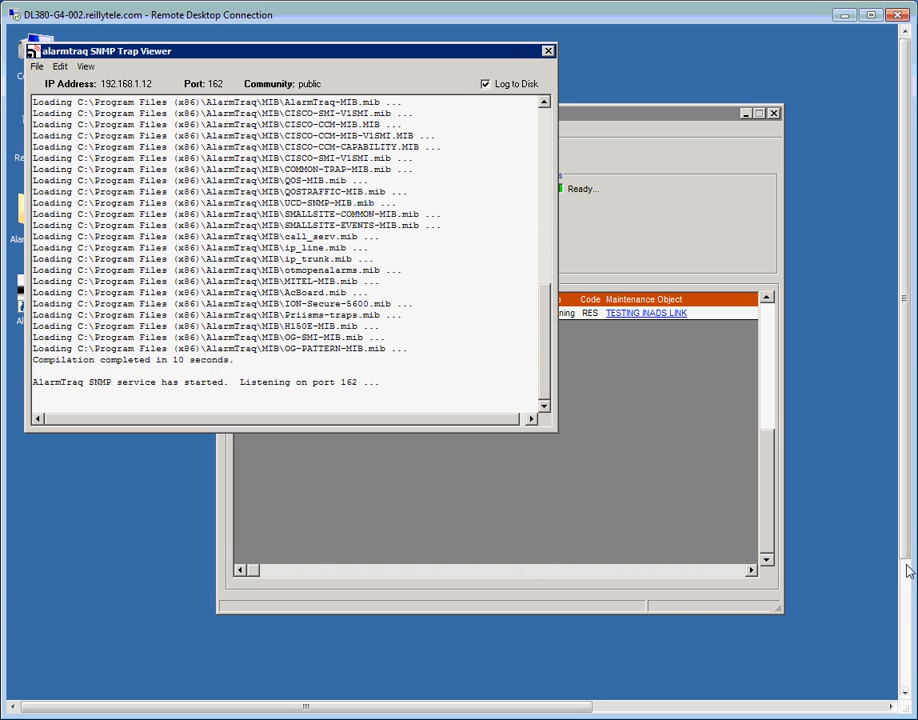
left_click_drag(904, 543, 904, 668)
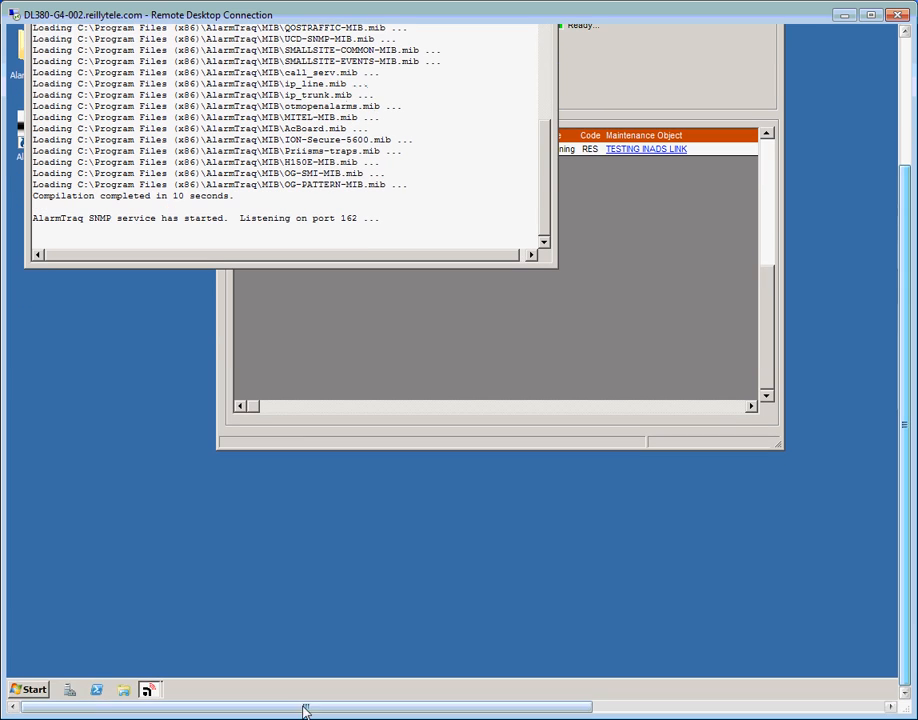
Launch Command Prompt via Run and start a telnet session to 192.168.1.30.
left_click(33, 689)
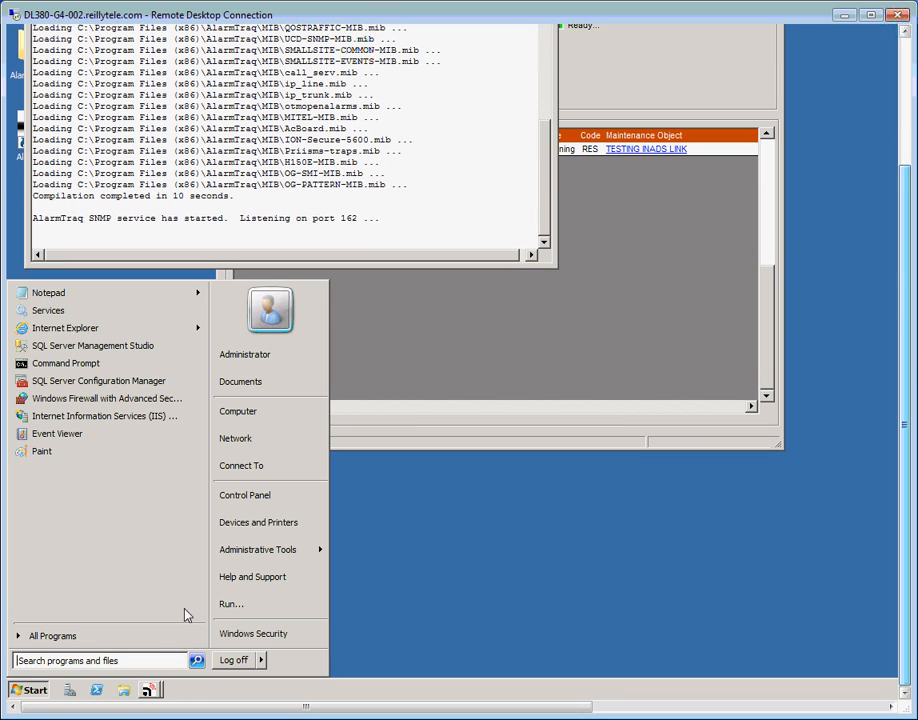
left_click(224, 603)
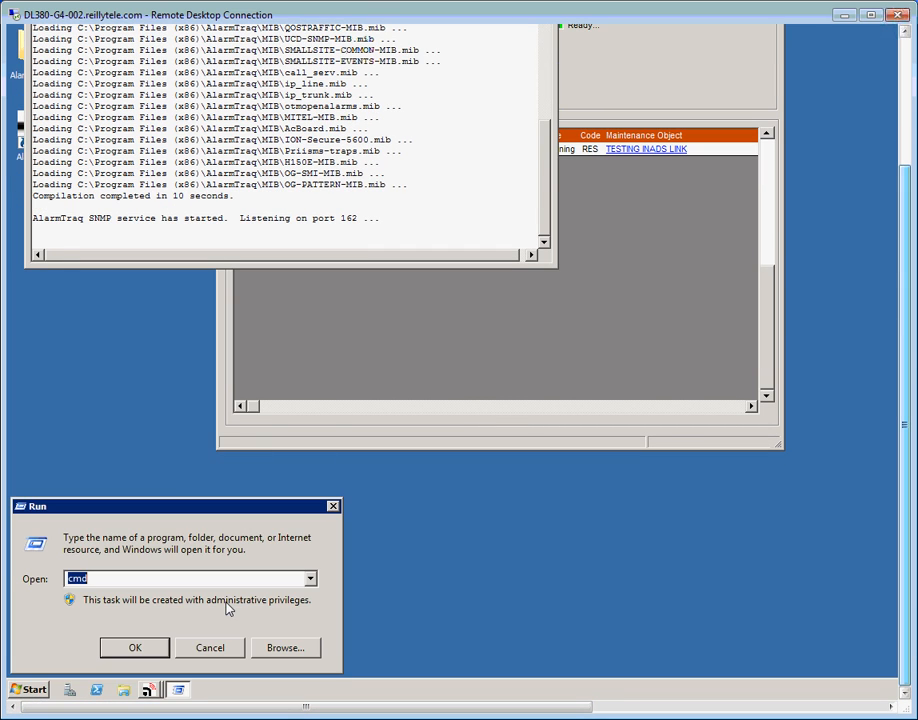
left_click(135, 648)
left_click_drag(903, 320, 896, 189)
type("telnet")
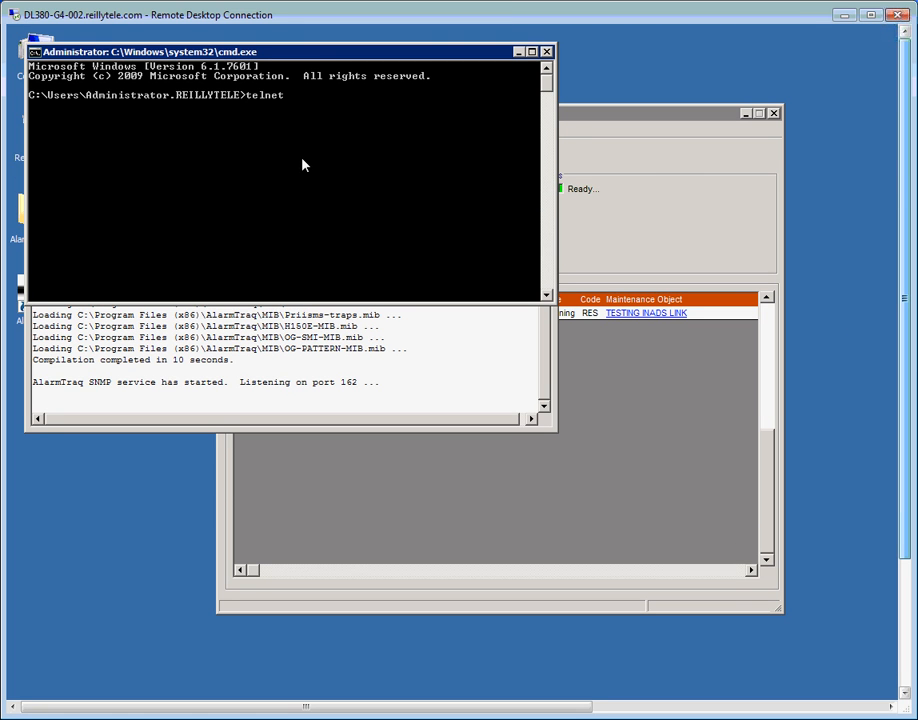
type(" 192.168.1.30")
key("Return")
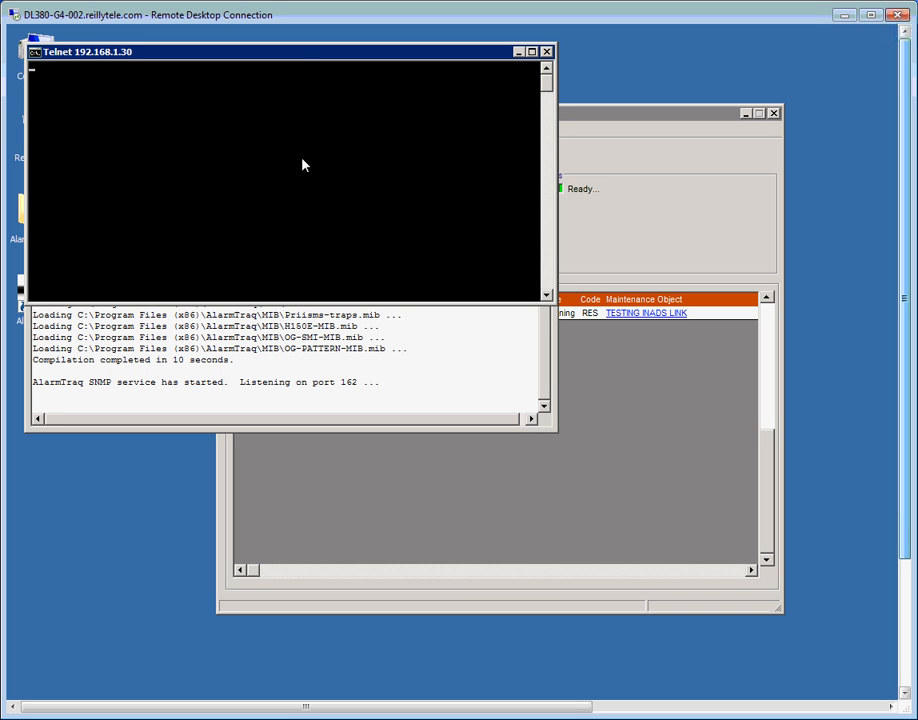
left_click_drag(296, 61, 616, 369)
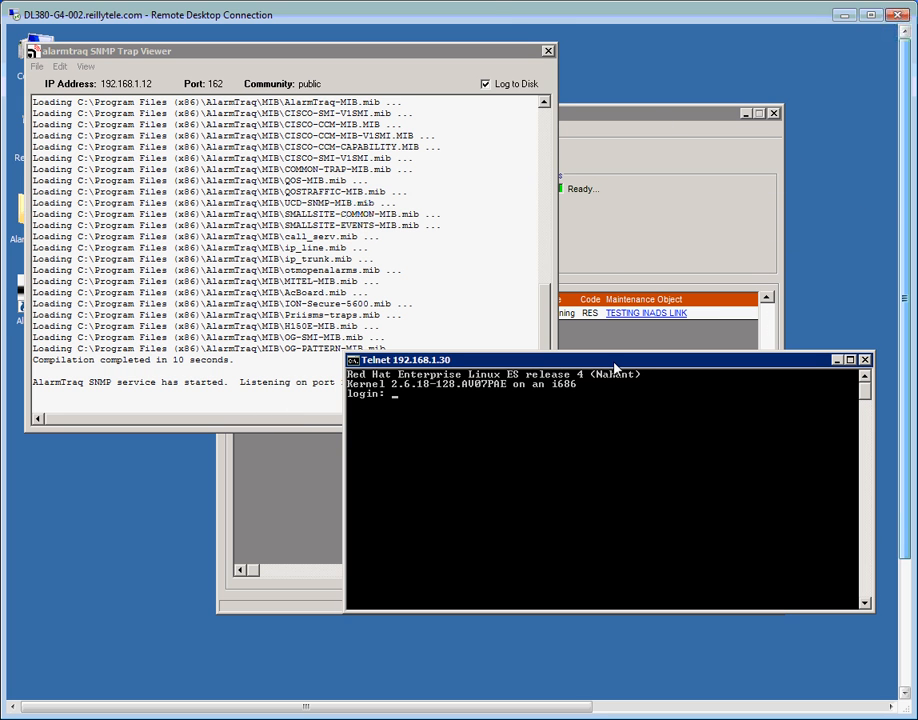
Log into the server with the admin login, accept the default terminal type, and run testinads.
type("dadmin")
key("Return")
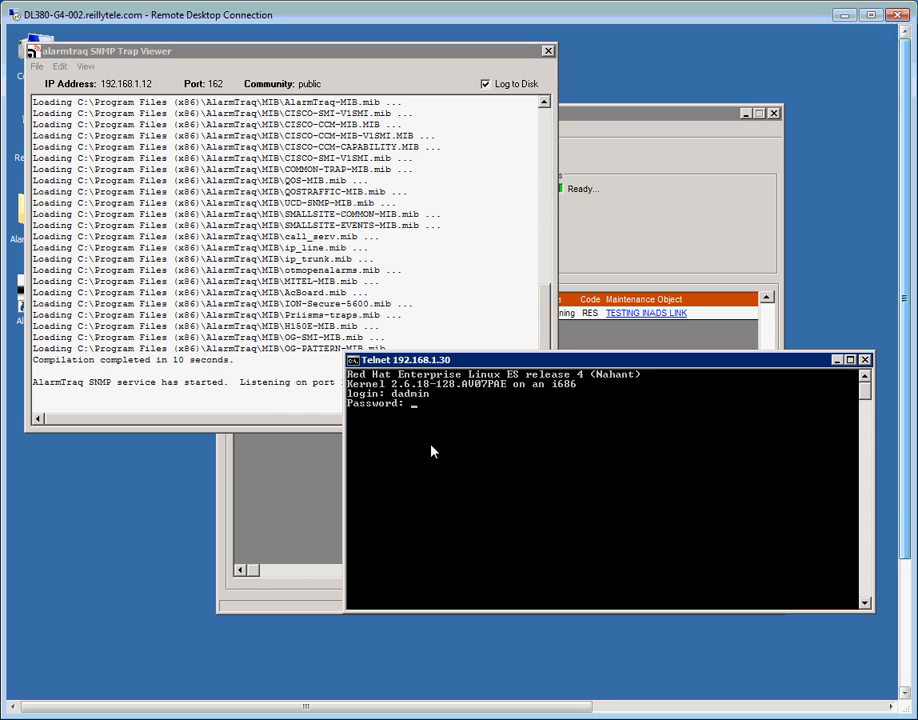
key("Return")
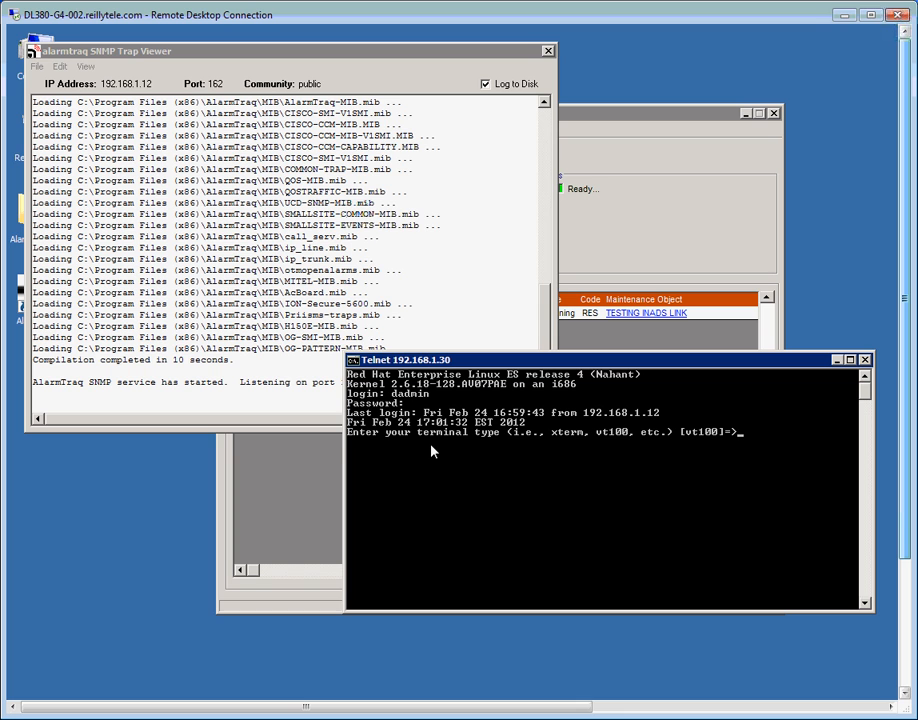
key("Return")
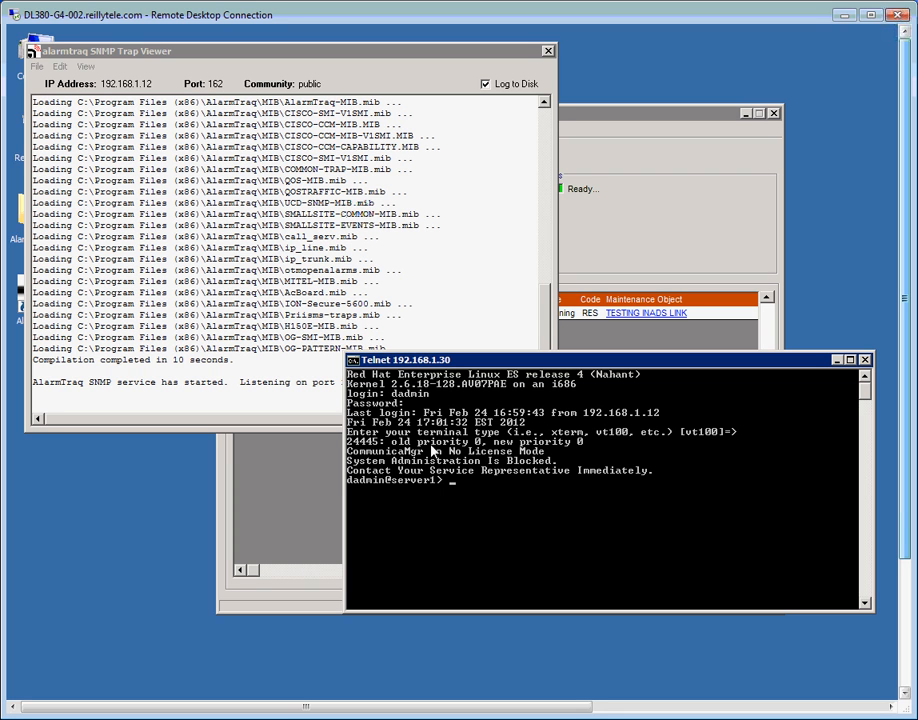
type("testinads")
key("Return")
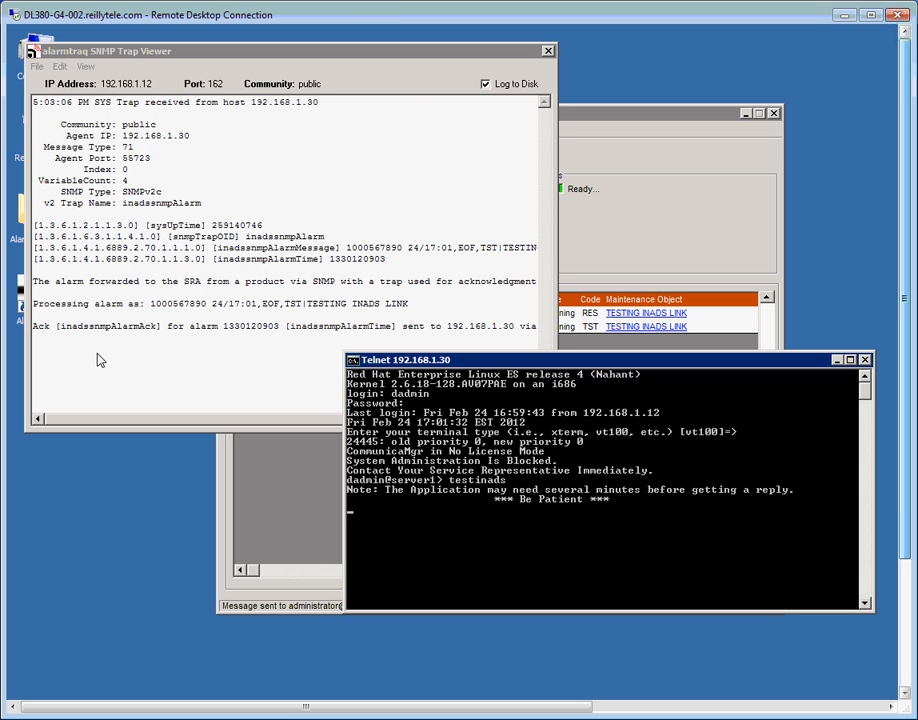
Check the trap viewer for the TST alarm, exit telnet, and close Command Prompt.
left_click_drag(115, 419, 253, 432)
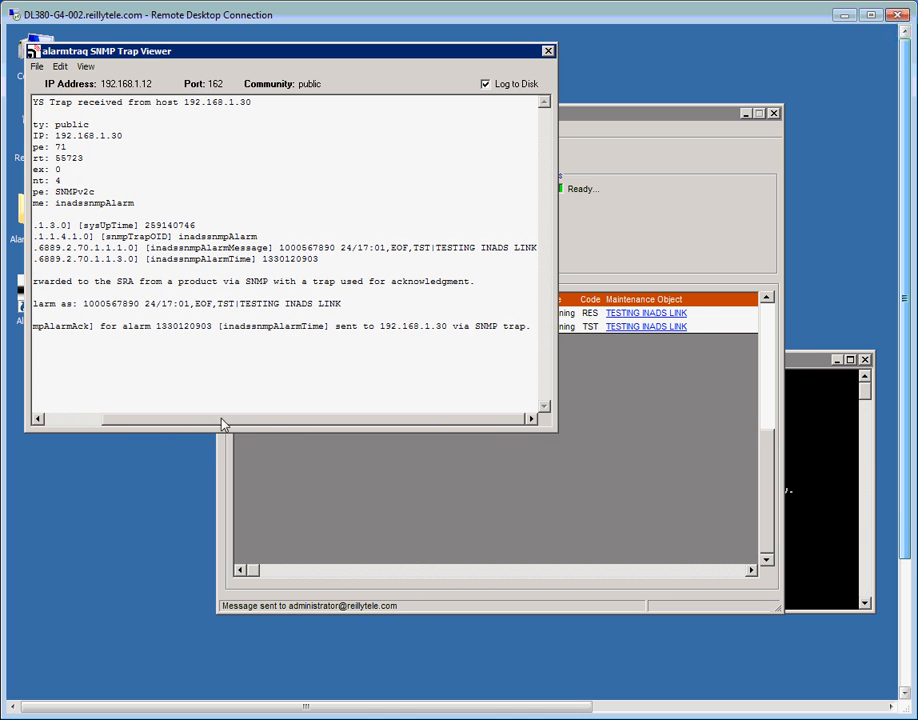
left_click_drag(225, 421, 110, 424)
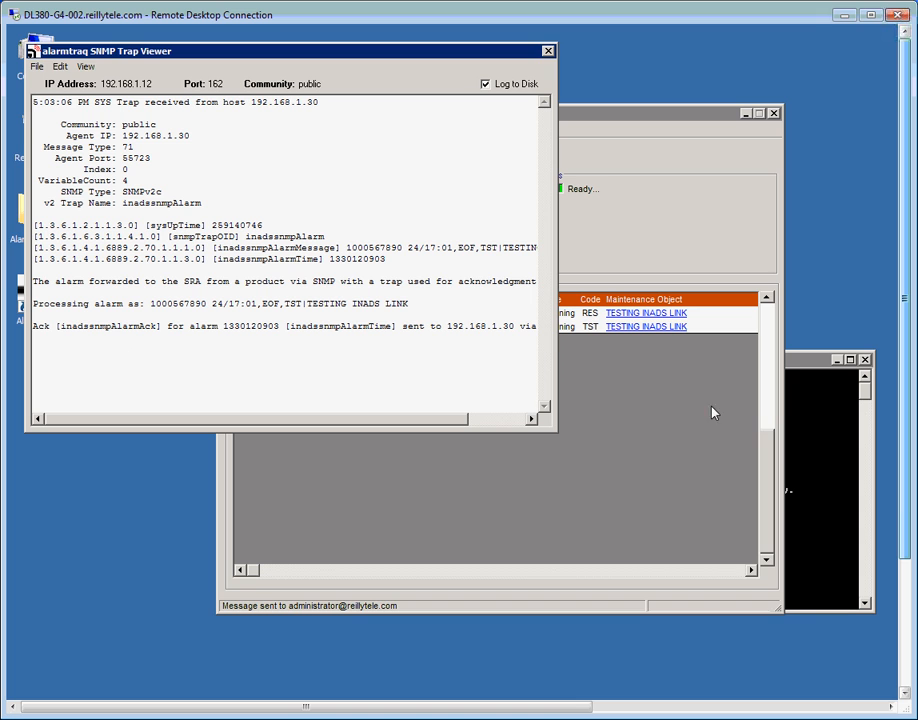
left_click(810, 363)
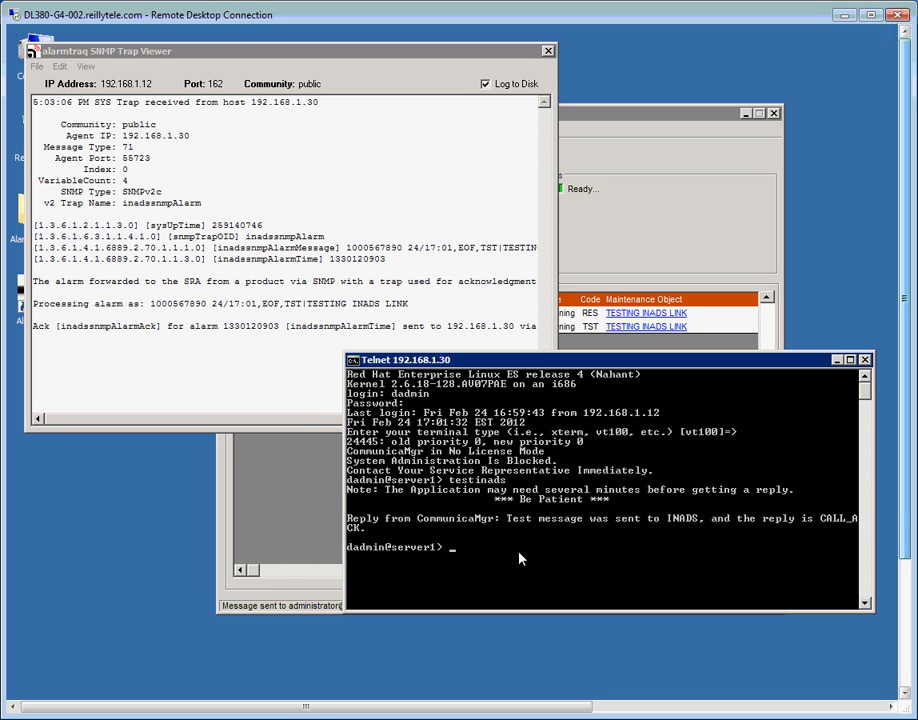
type("exit")
key("Return")
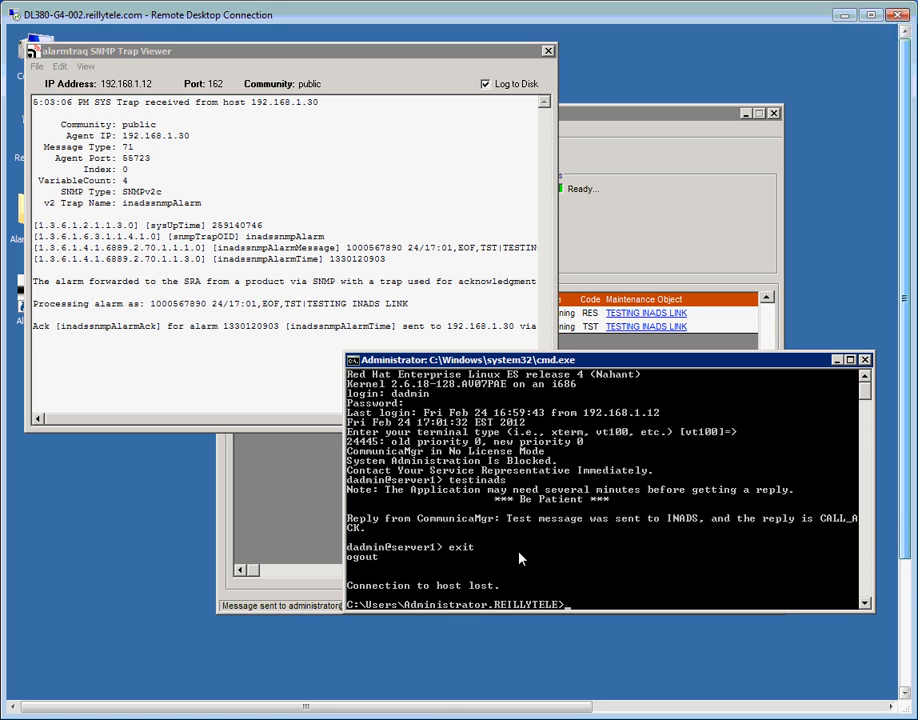
left_click(865, 359)
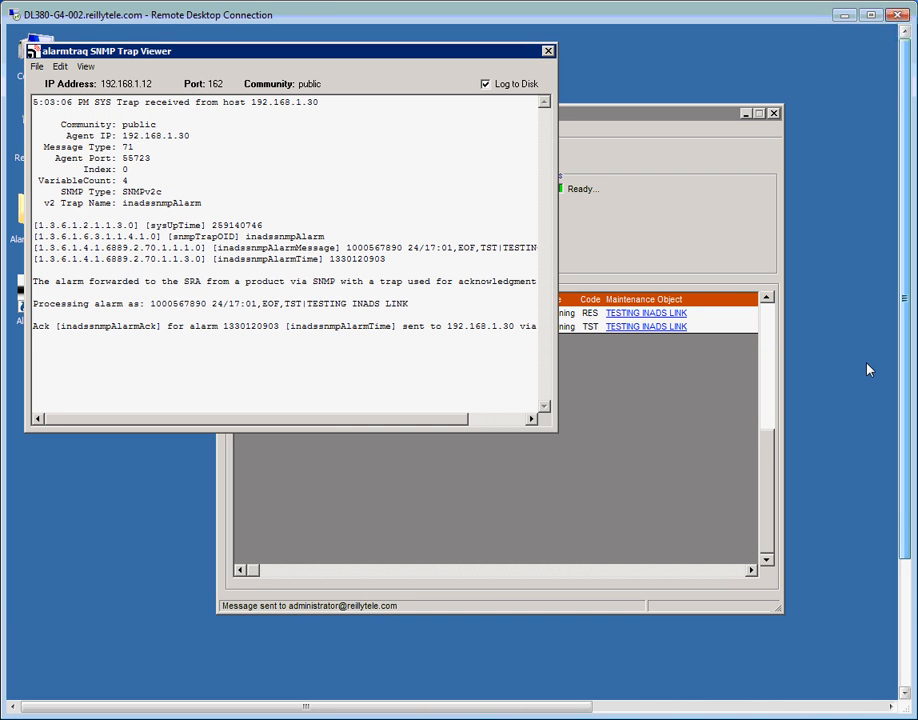
left_click(646, 120)
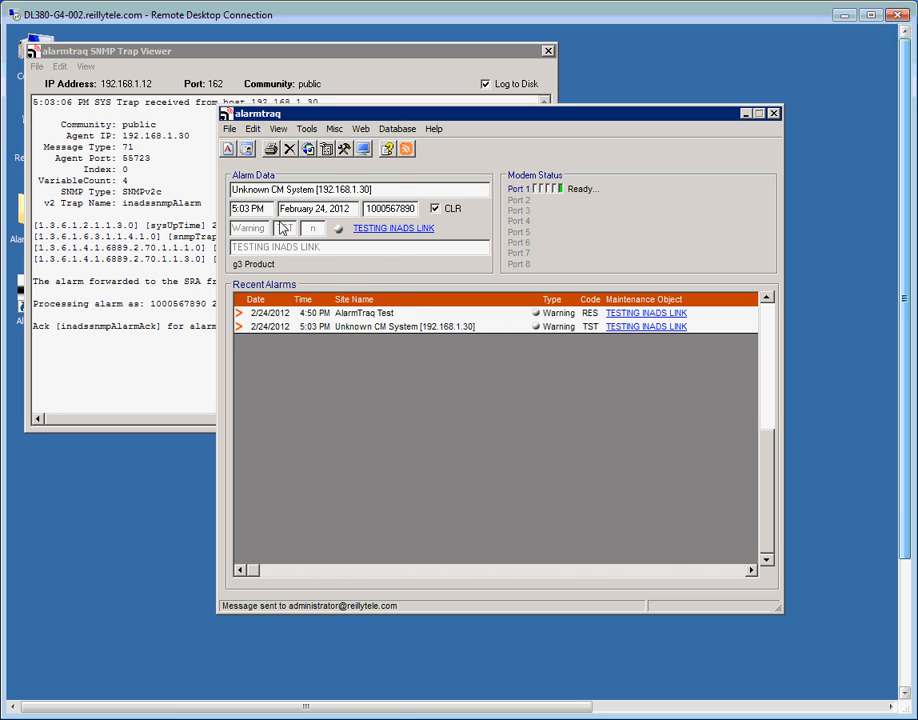
Change the Unknown CM System [192.168.1.30] profile's site name to 'Reilly S8300 5.2' and apply.
left_click(253, 129)
left_click(271, 160)
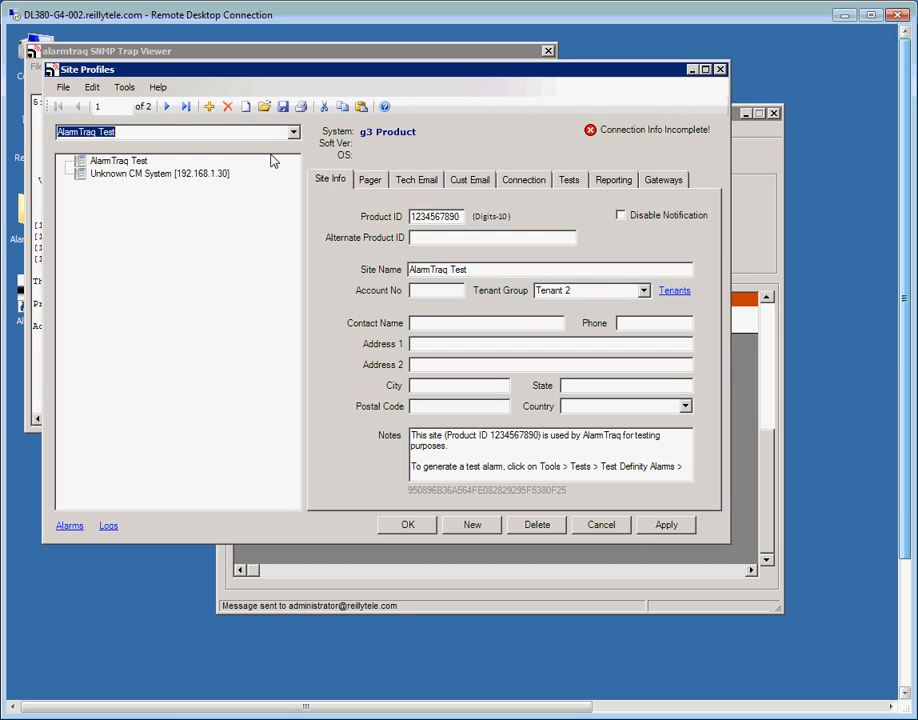
left_click(151, 177)
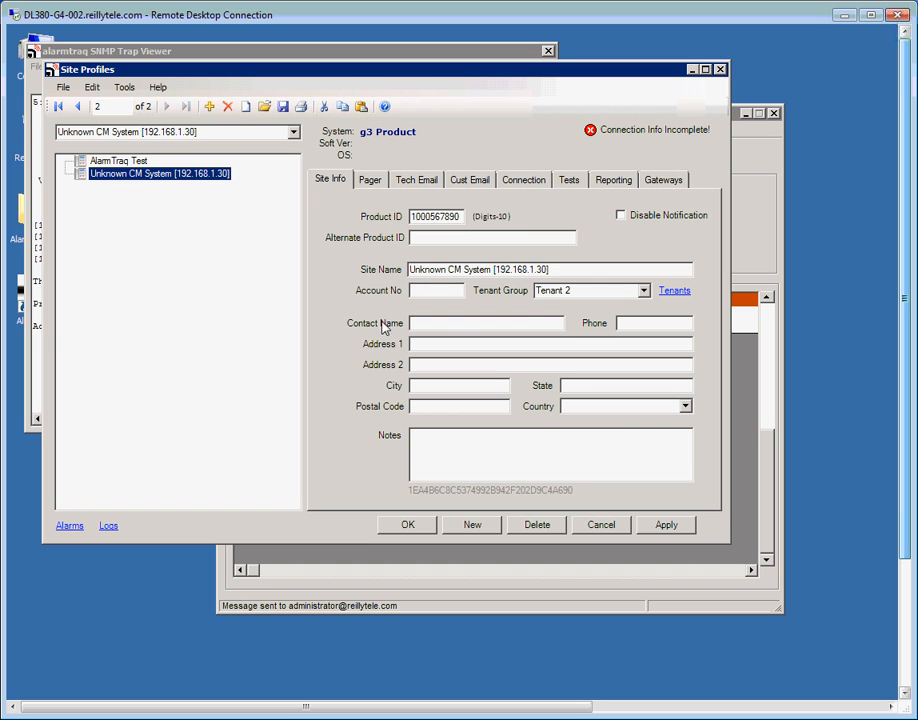
left_click(560, 273)
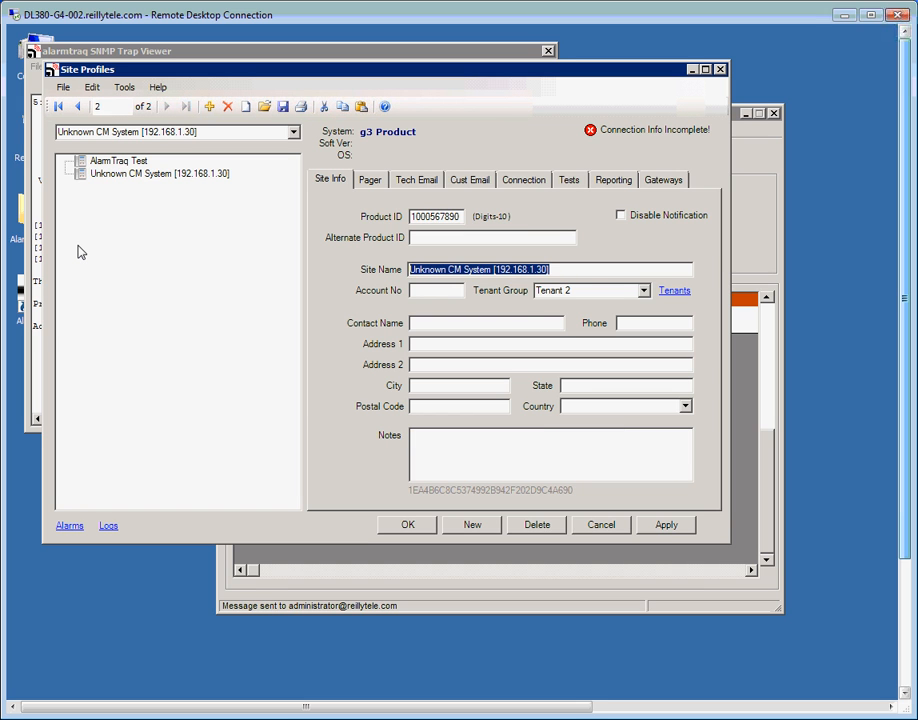
type("Reilly ")
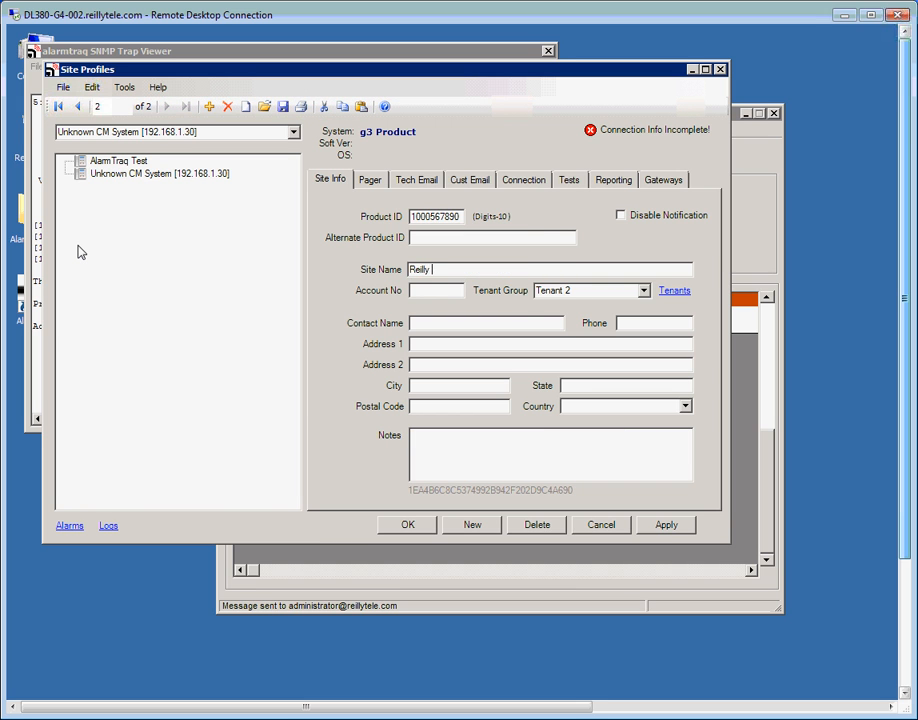
type("S8300 5.2")
left_click(654, 525)
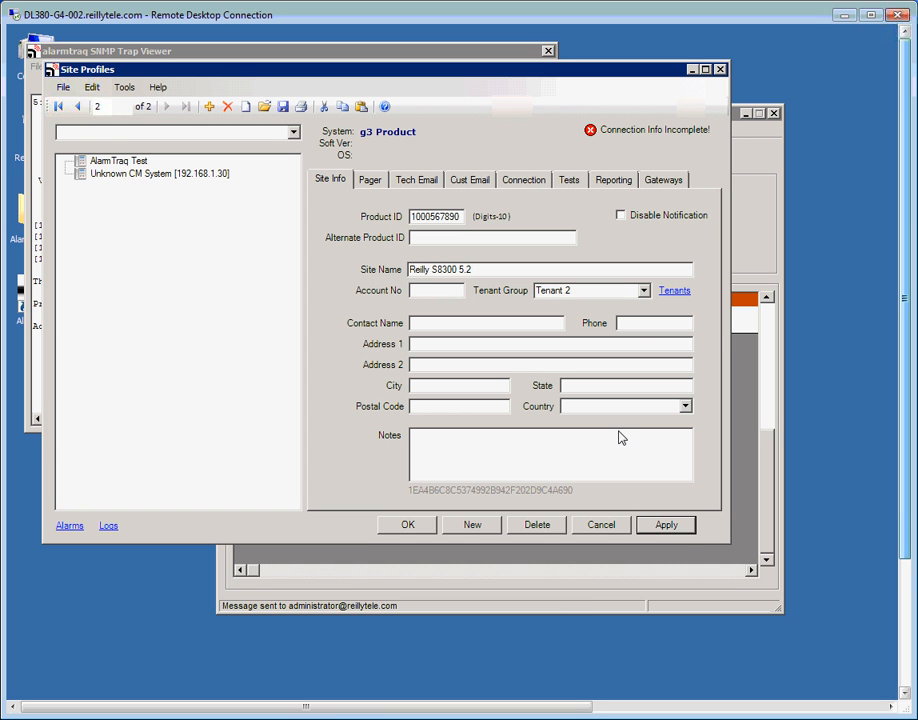
Set the connection type to Direct IP Connection and enter the system login, password and PIN.
left_click(536, 183)
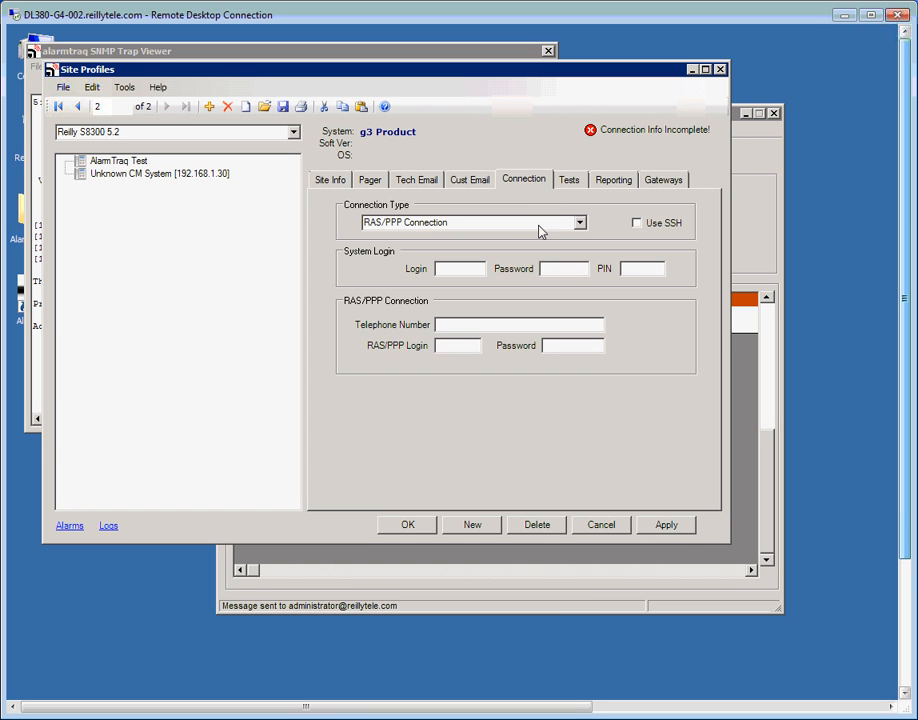
left_click(578, 222)
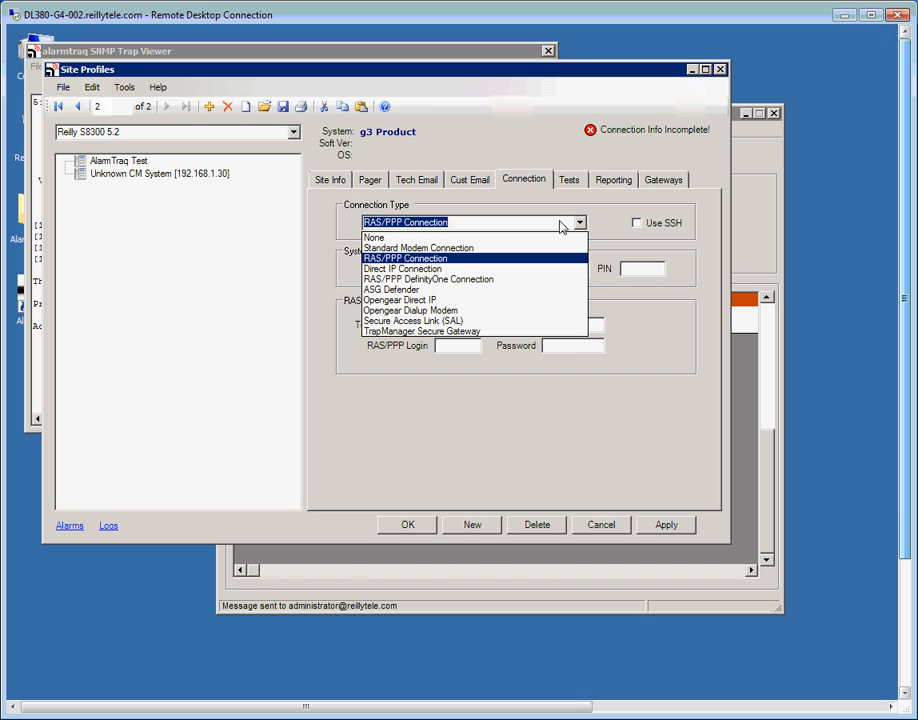
left_click(420, 269)
left_click(461, 272)
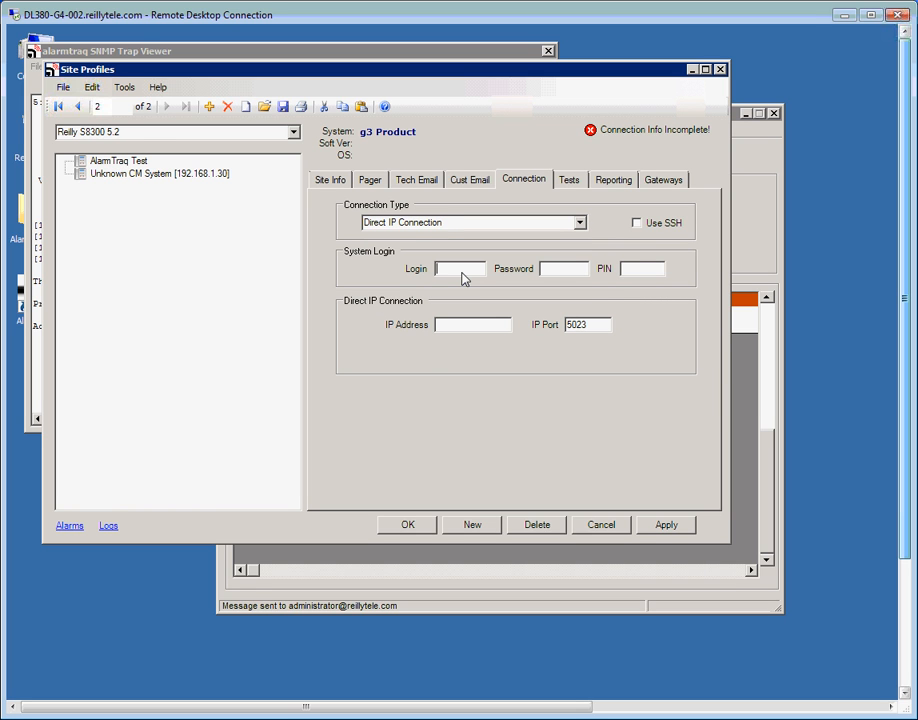
type("dadmin")
left_click(563, 272)
type("******")
key("Tab")
type("*******")
Enter IP address 192.168.1.30 and apply the connection settings.
left_click(472, 328)
type("192.168")
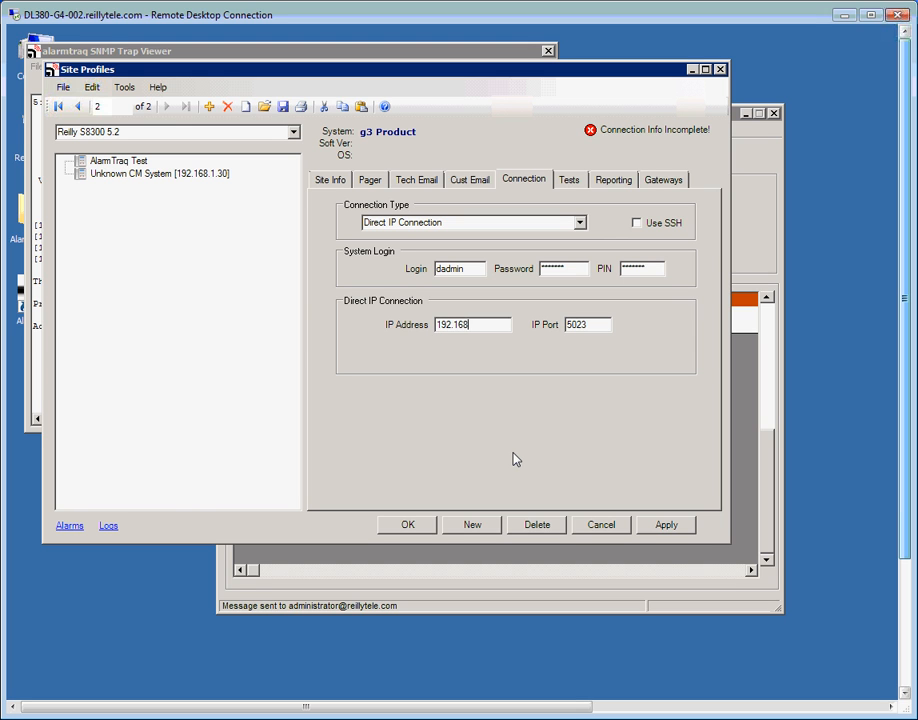
type(".1.30")
left_click(680, 527)
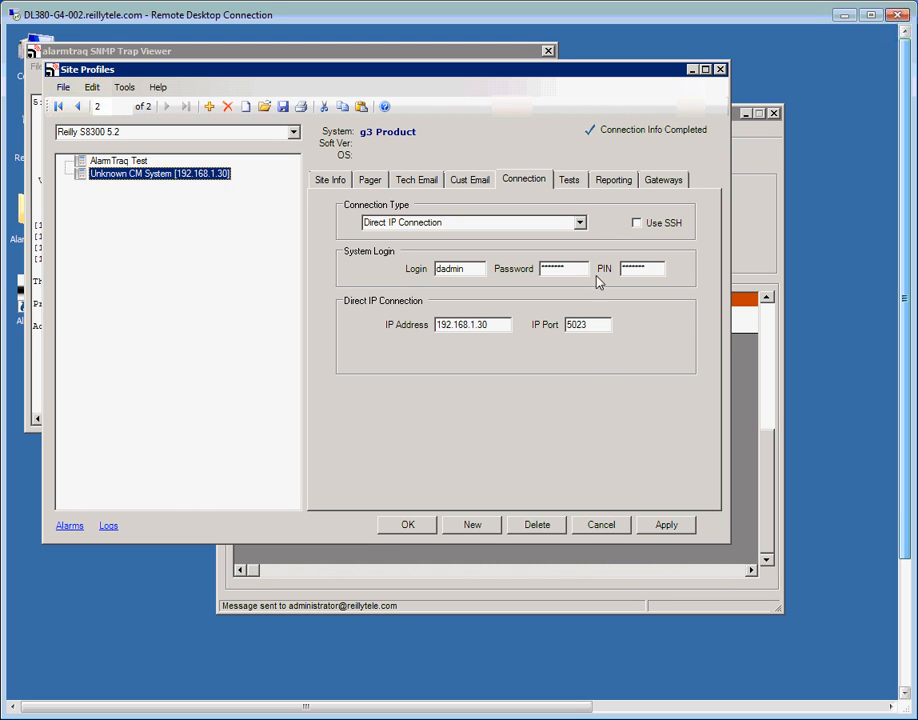
left_click(570, 181)
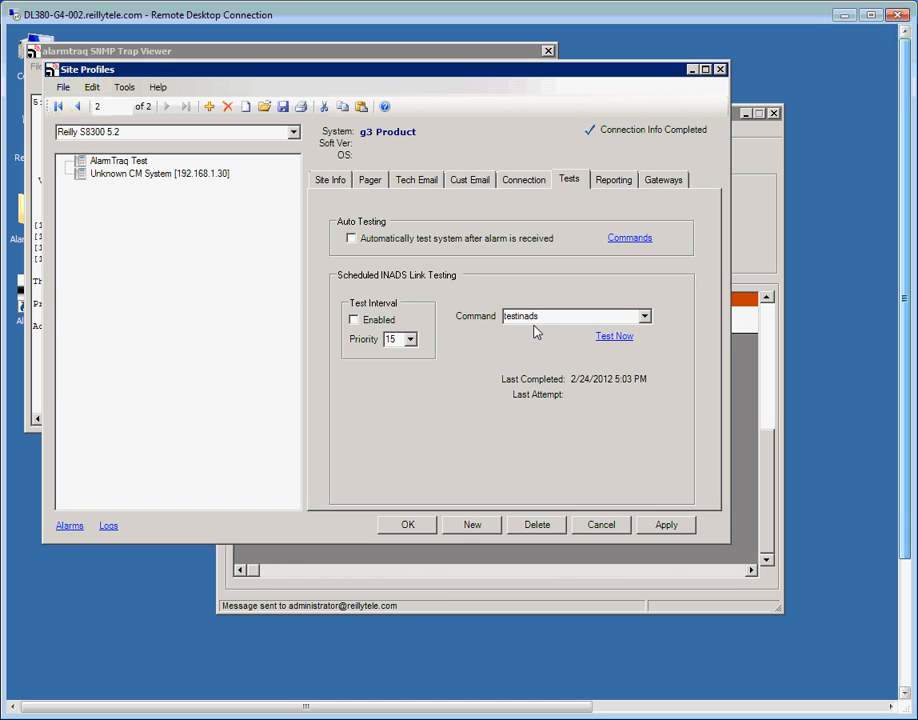
Run the INADS test now, check the Reilly S8300 5.2 TST alarm in Recent Alarms, and close the trap viewer.
left_click(612, 337)
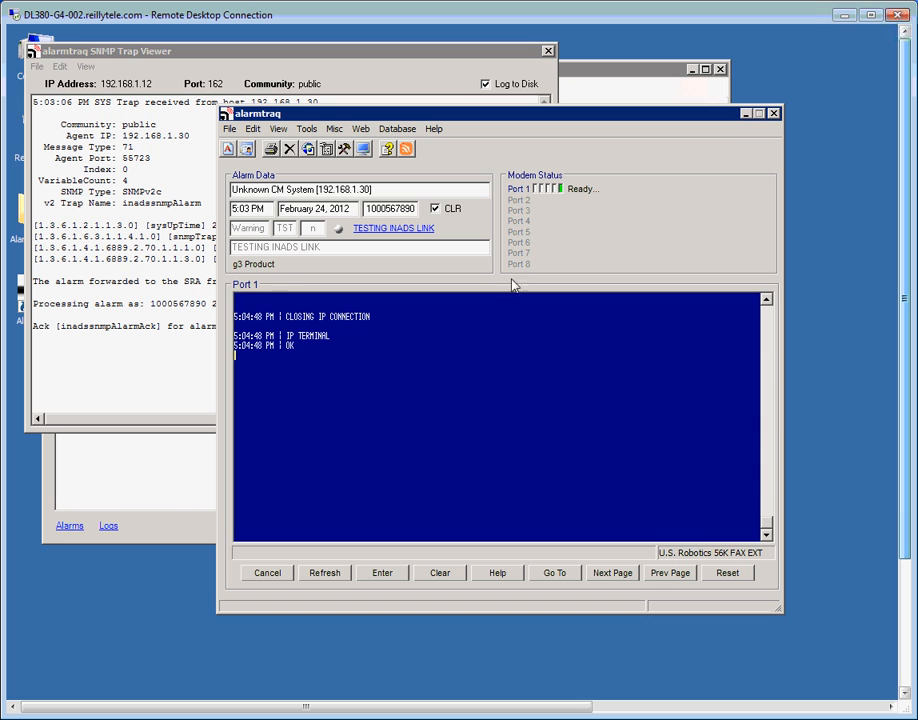
left_click(519, 196)
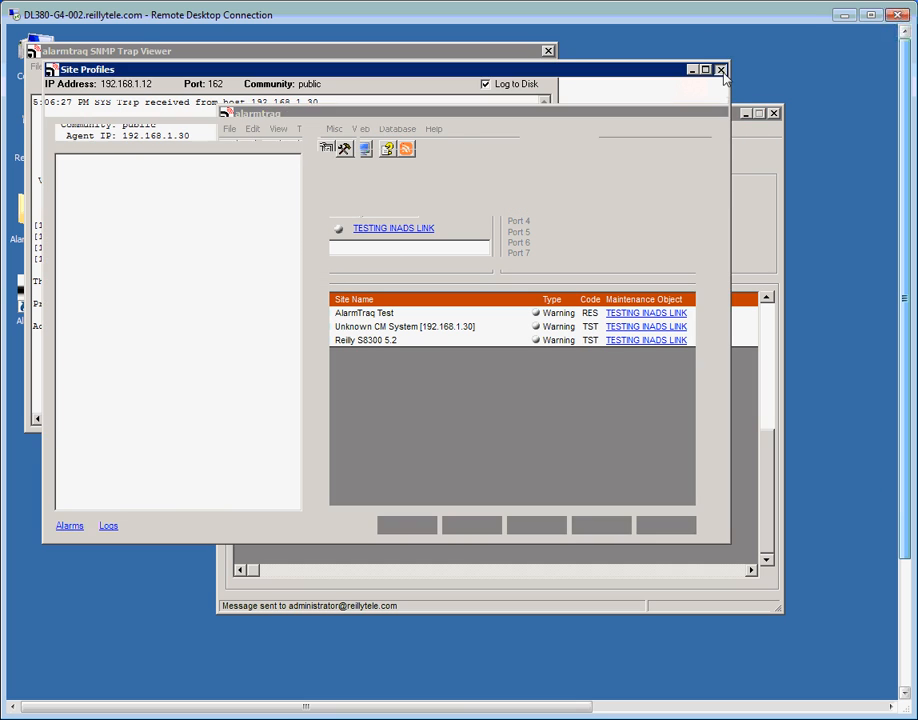
left_click(548, 50)
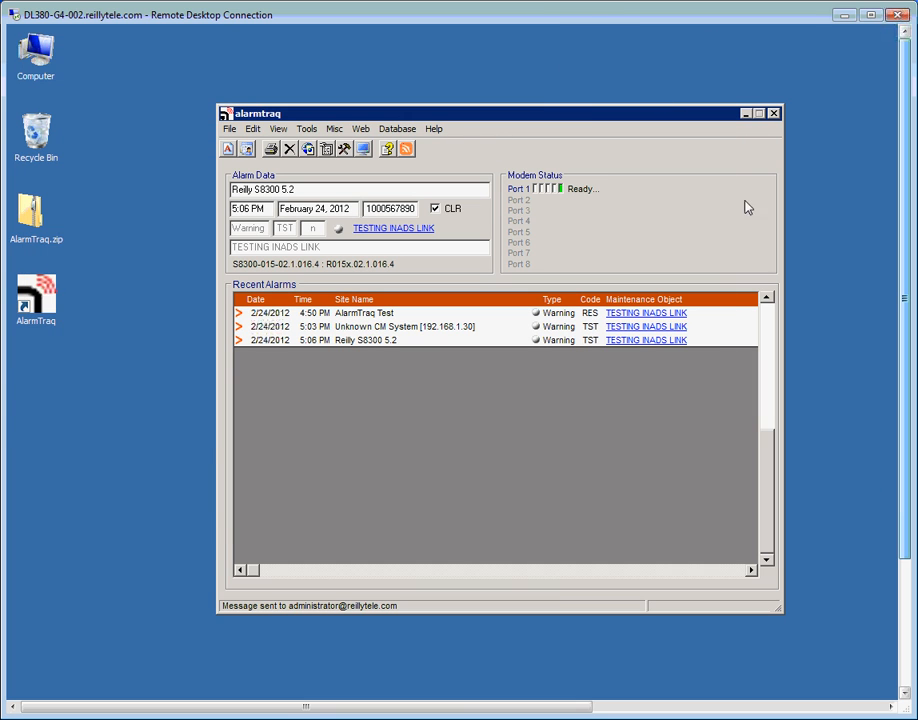